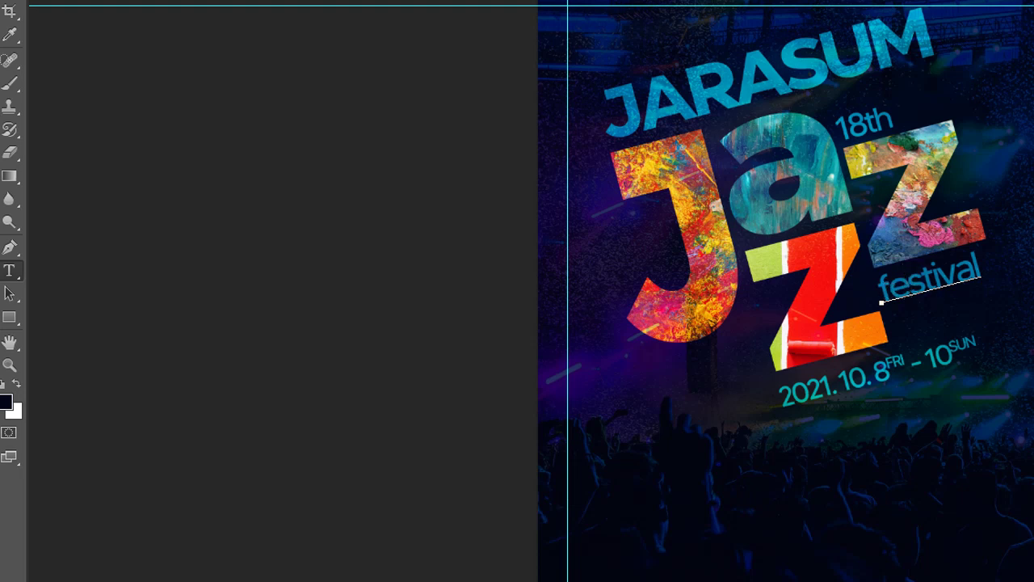
key("ctrl+Return")
key("ctrl+t")
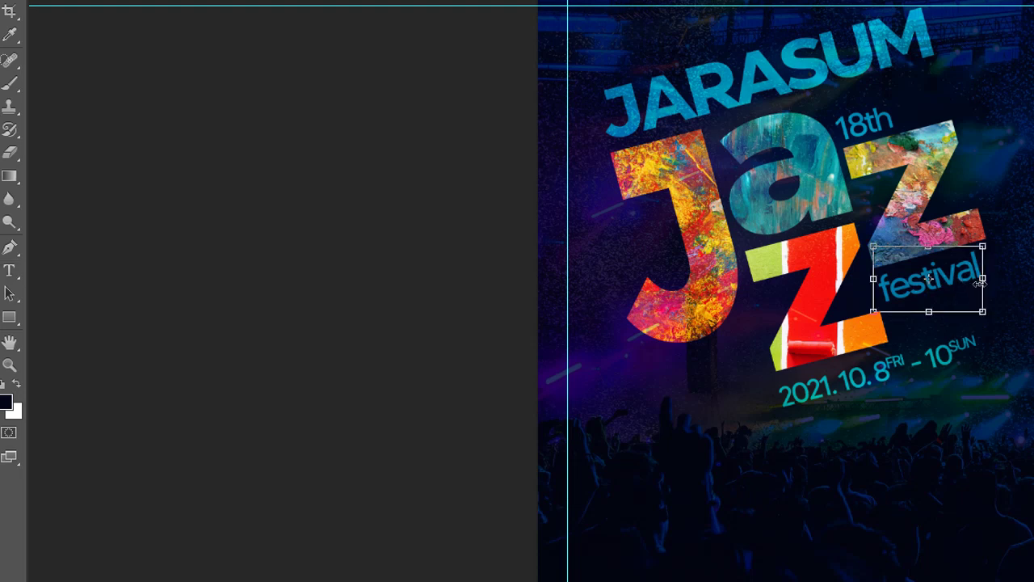
left_click_drag(987, 317, 1003, 328)
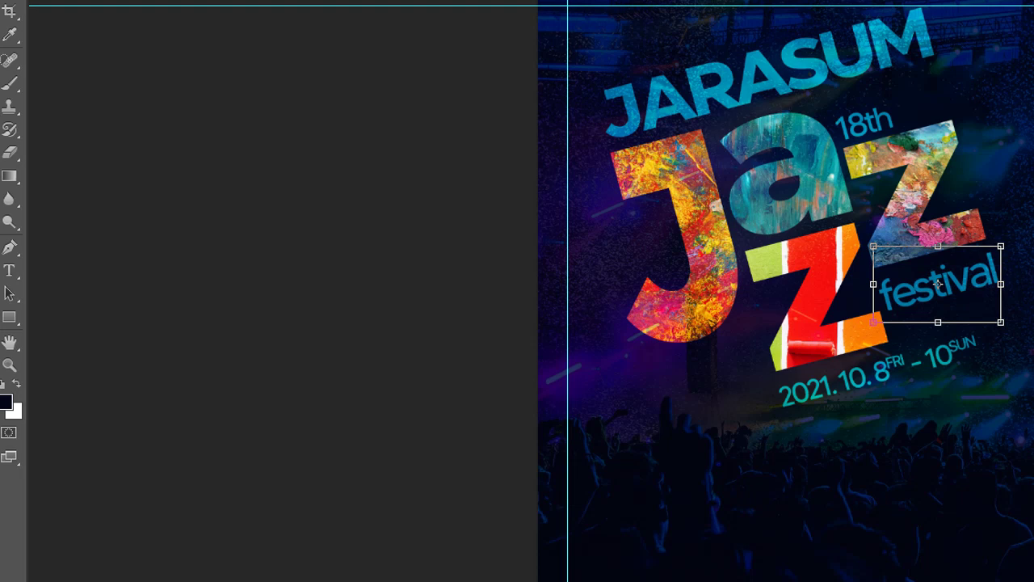
key("Return")
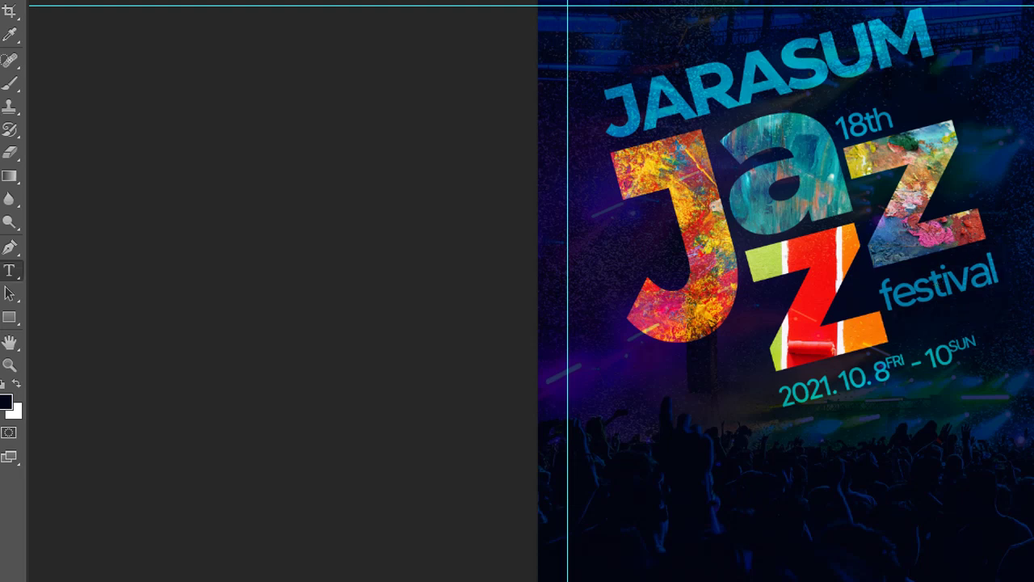
key("ctrl+z")
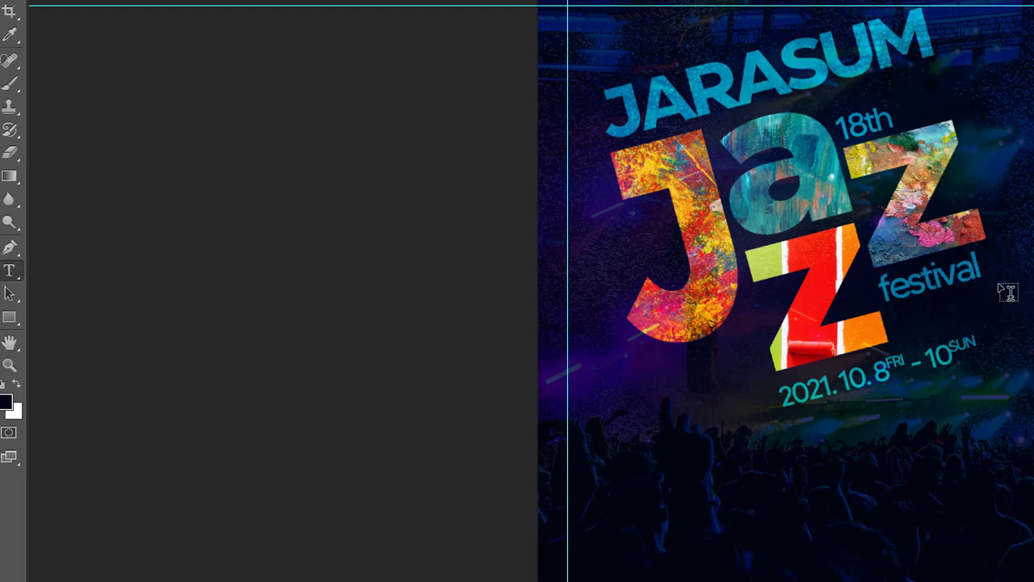
Step: Enlarge the "festival" text proportionally until it extends slightly past the upper z, and fine-tune its size and position
key("ctrl+t")
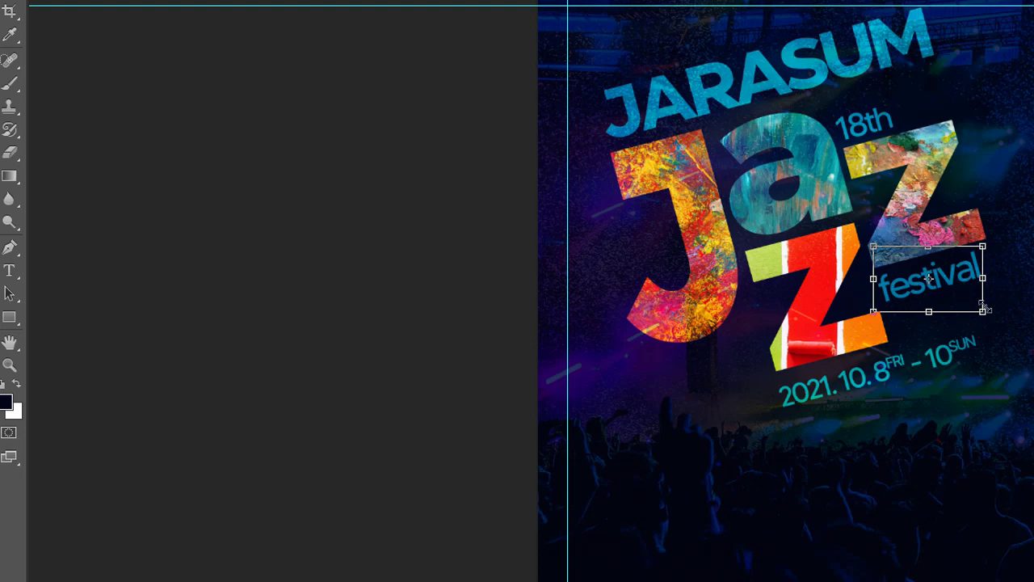
left_click_drag(983, 307, 1002, 319)
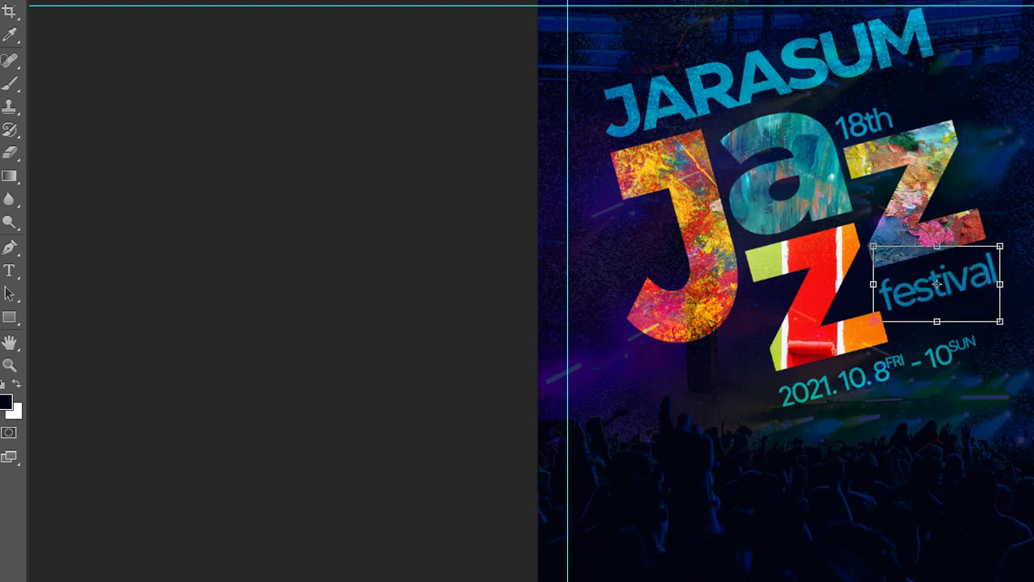
key("Return")
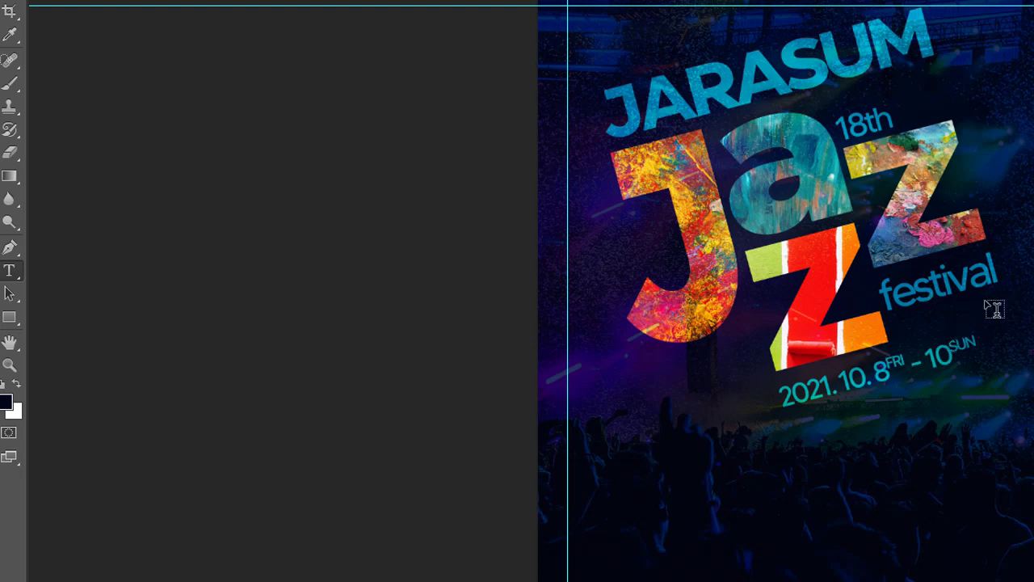
key("v")
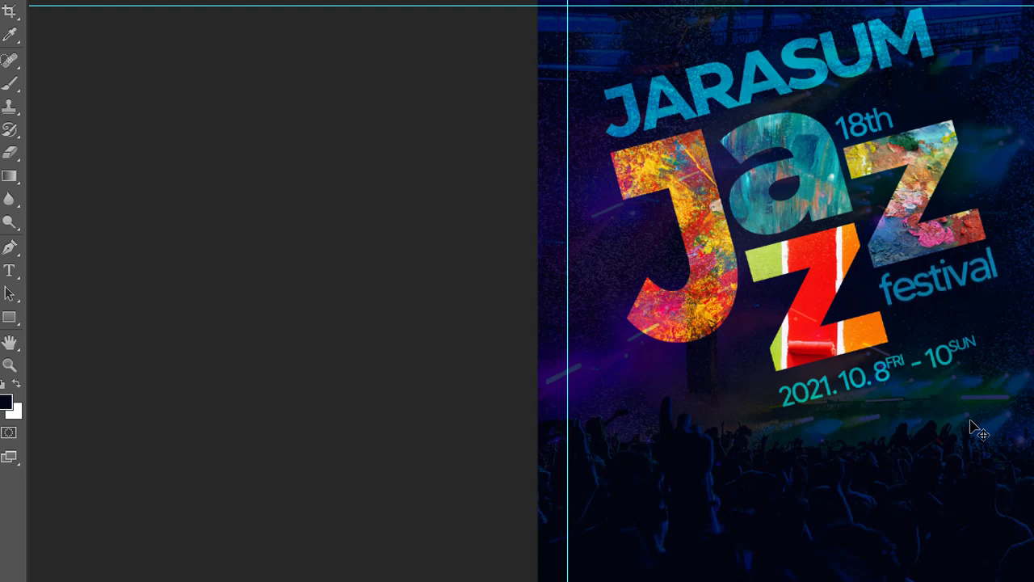
key("ctrl+t")
left_click_drag(1002, 320, 1002, 323)
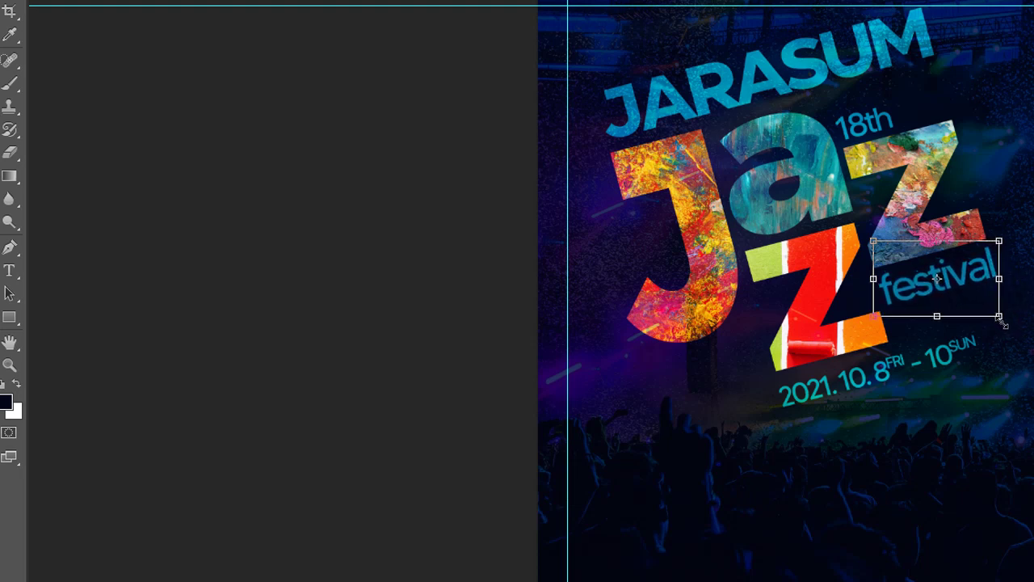
key("Return")
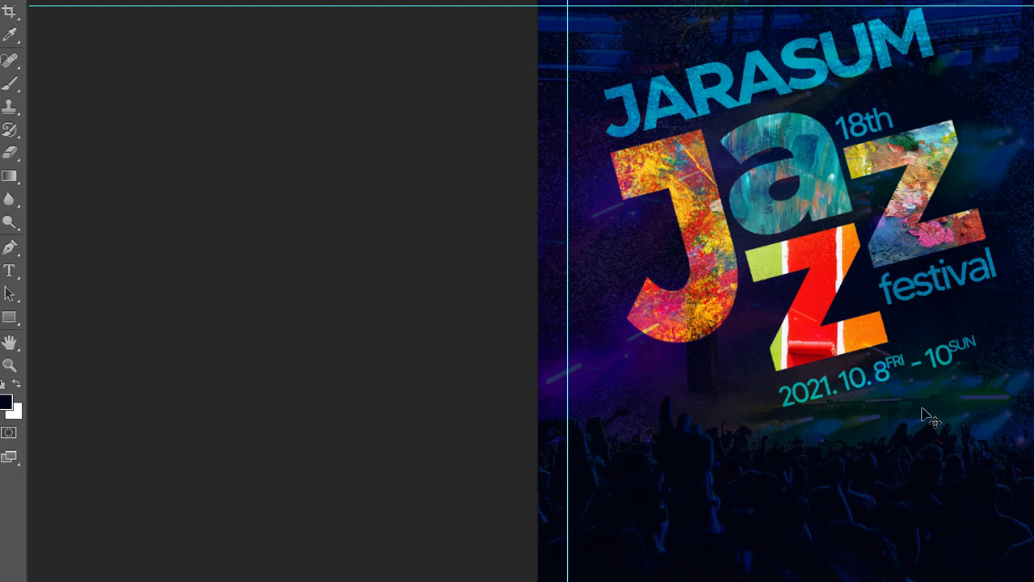
Step: Move the date line "2021. 10. 8 FRI - 10 SUN" up closer beneath the lower z
left_click_drag(849, 388, 903, 373)
key("ctrl+z")
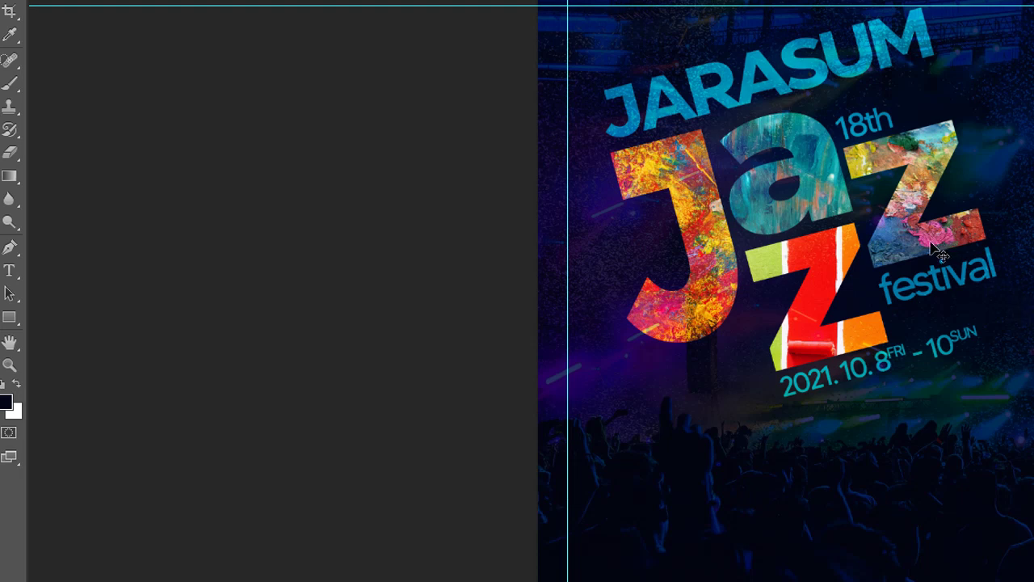
Step: Reposition the upper z together with "18th" and "festival" beside the a, fine-tuning the group's horizontal and vertical placement in small nudges
left_click_drag(932, 243, 936, 257)
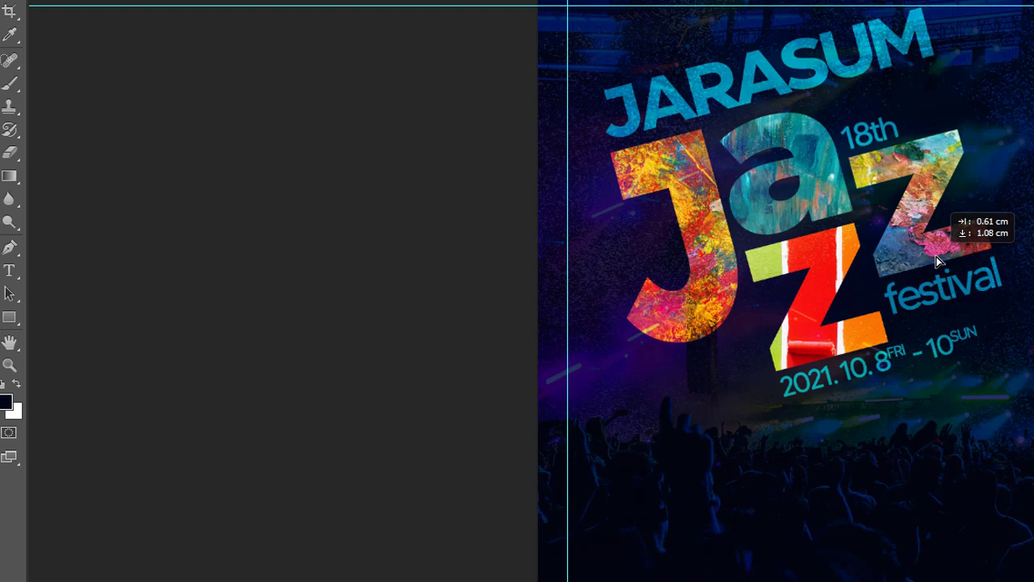
left_click_drag(936, 259, 936, 254)
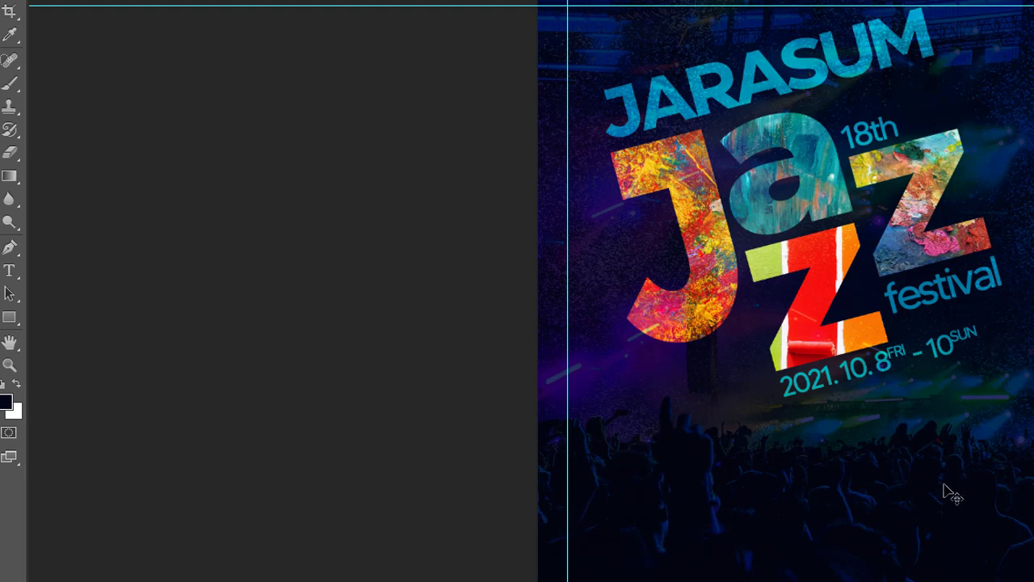
key("Up")
key("Up")
key("Up")
key("Up")
key("Up")
key("Up")
key("Up")
key("Left")
key("Left")
key("Left")
key("Left")
key("Left")
key("Left")
key("Left")
key("Left")
key("Left")
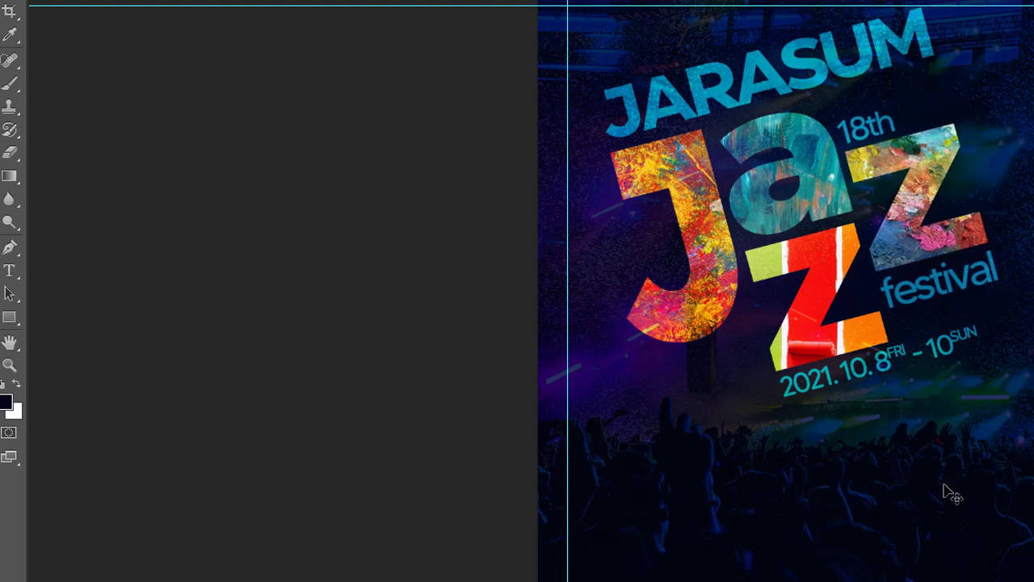
key("Left")
key("Left")
key("Left")
key("Left")
key("Left")
key("Left")
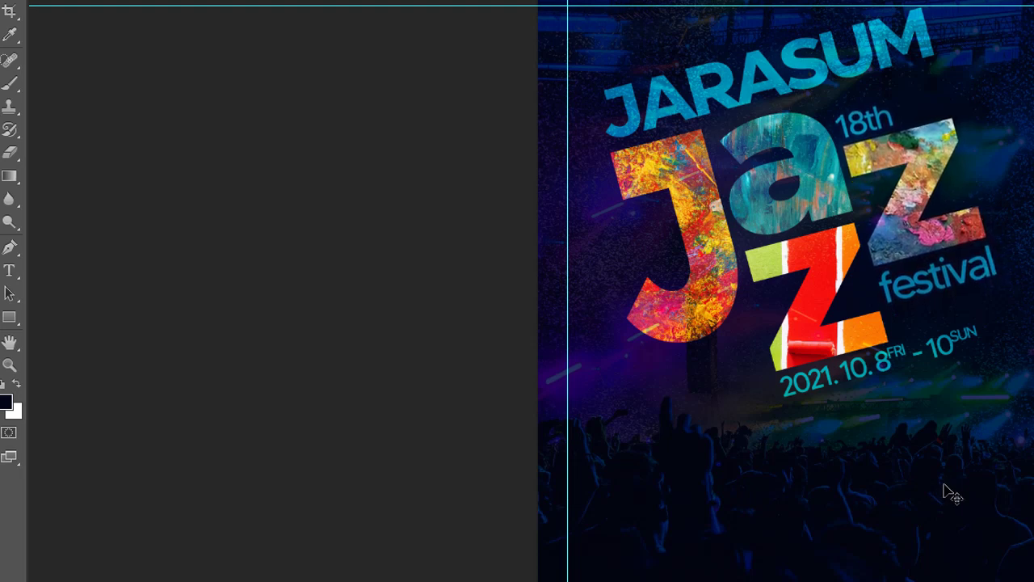
key("Right")
key("Right")
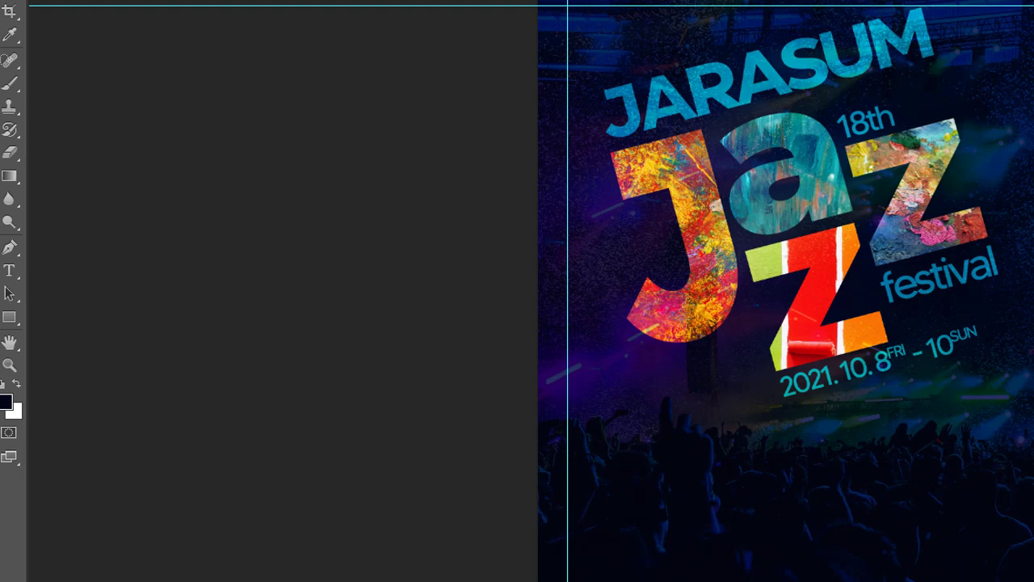
Step: Nudge the large J slightly left and enlarge "JARASUM" slightly toward its lower-left corner
key("Left")
key("Left")
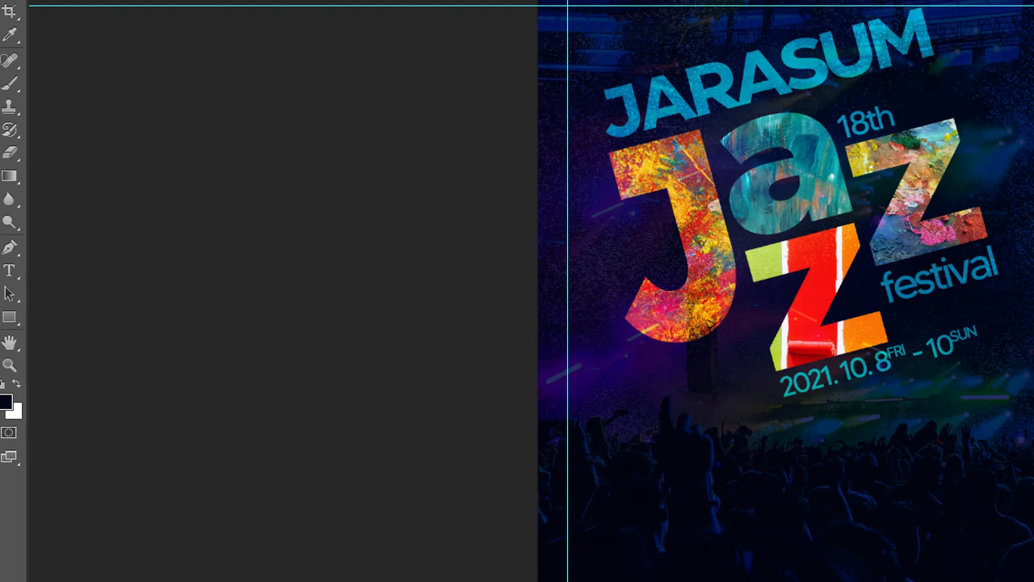
left_click(634, 121)
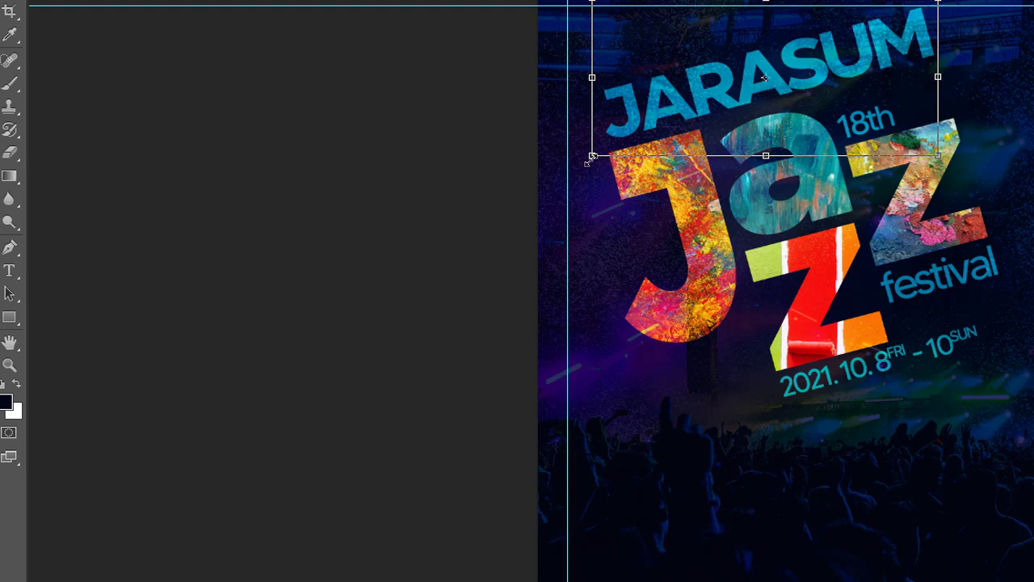
left_click_drag(587, 162, 592, 170)
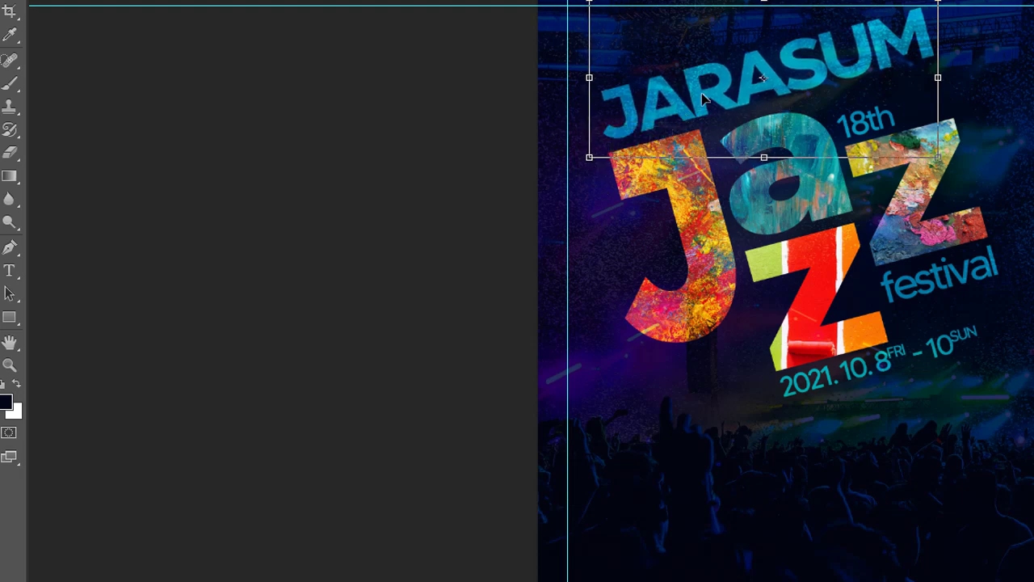
key("Return")
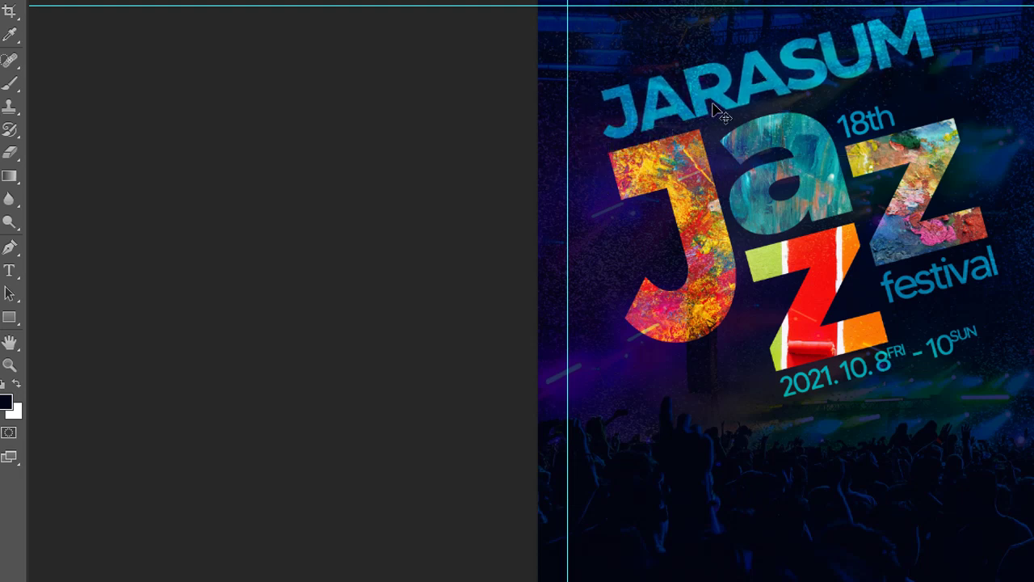
left_click_drag(720, 113, 724, 137)
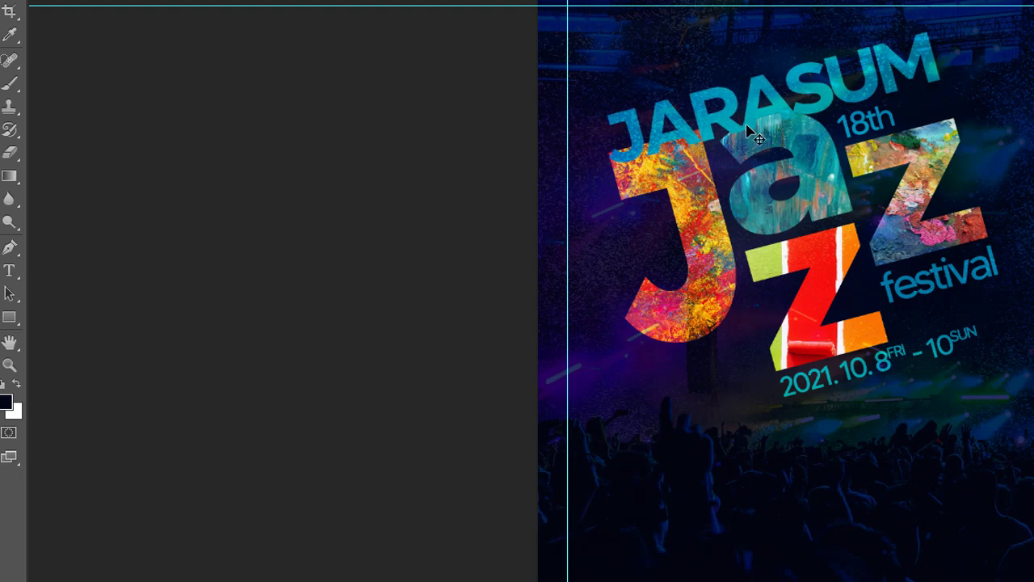
left_click_drag(729, 136, 731, 103)
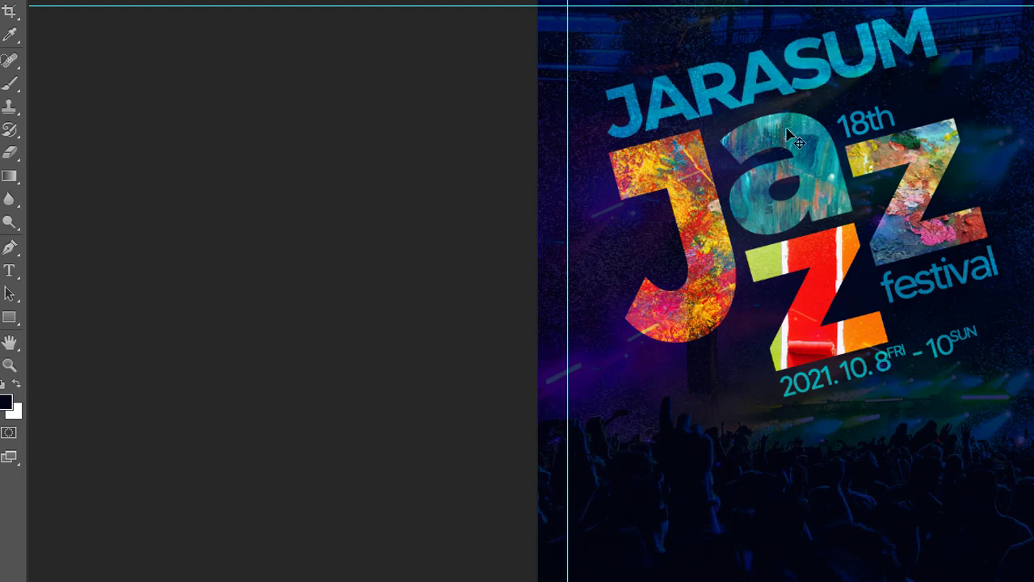
key("ctrl+z")
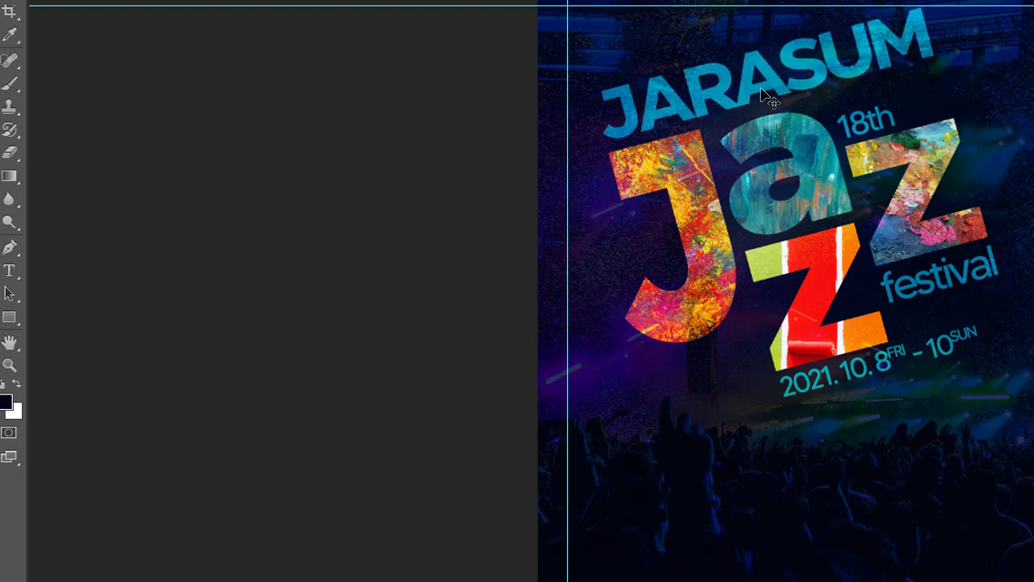
Step: Shift "JARASUM" slightly left above the jazz lettering and compare the placement before and after the move
left_click_drag(727, 103, 724, 100)
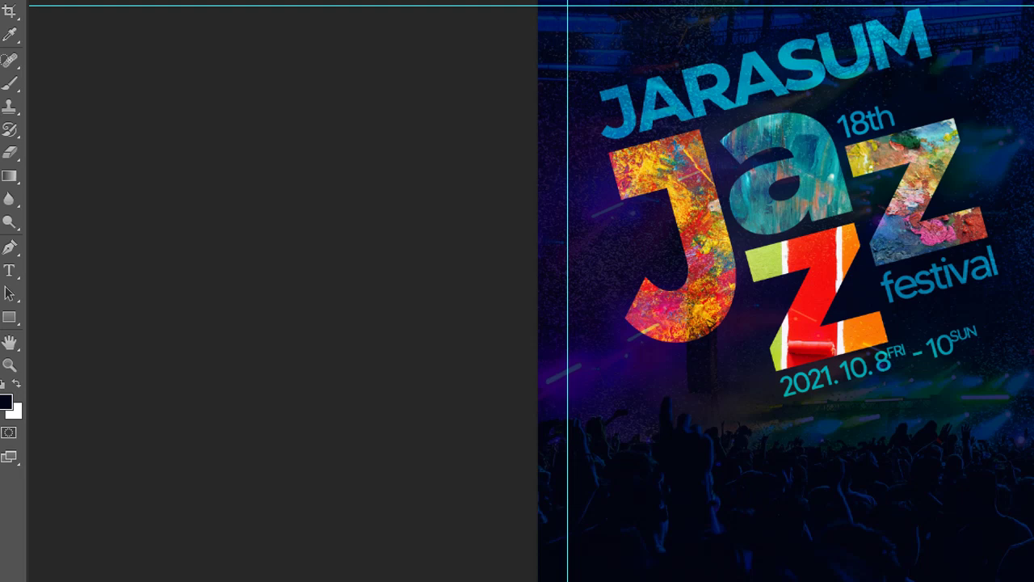
key("ctrl+z")
key("ctrl+z")
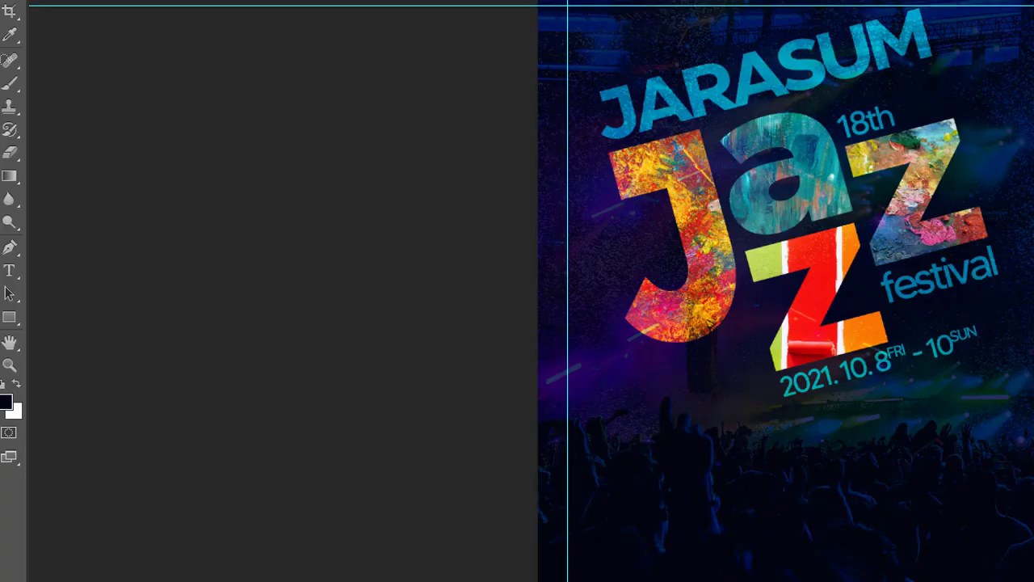
Step: Switch to File Explorer and open the folder E:\포스터 디자인\재즈 페스티벌 포스터\자료\새 폴더
key("alt+Tab")
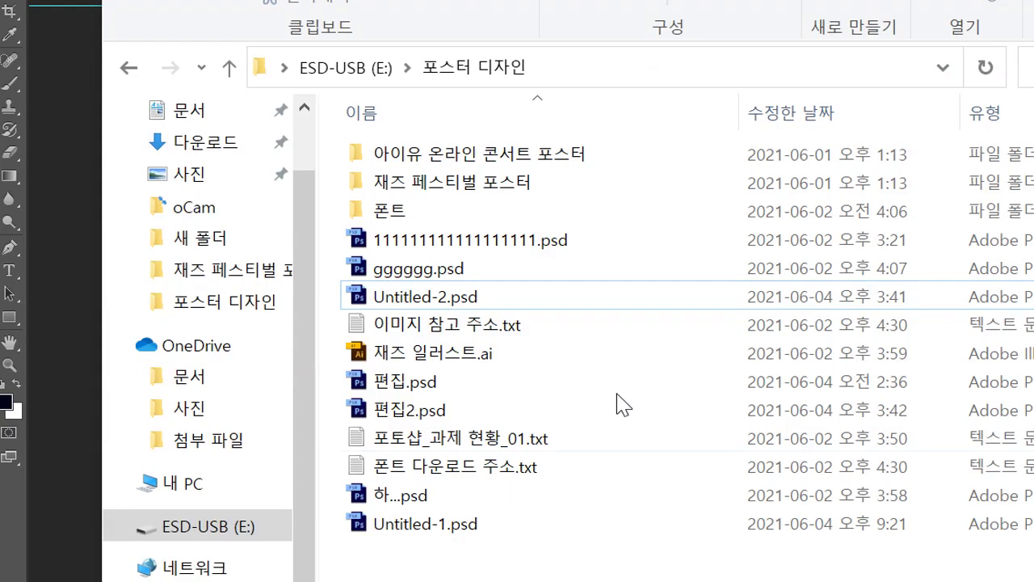
left_click(268, 75)
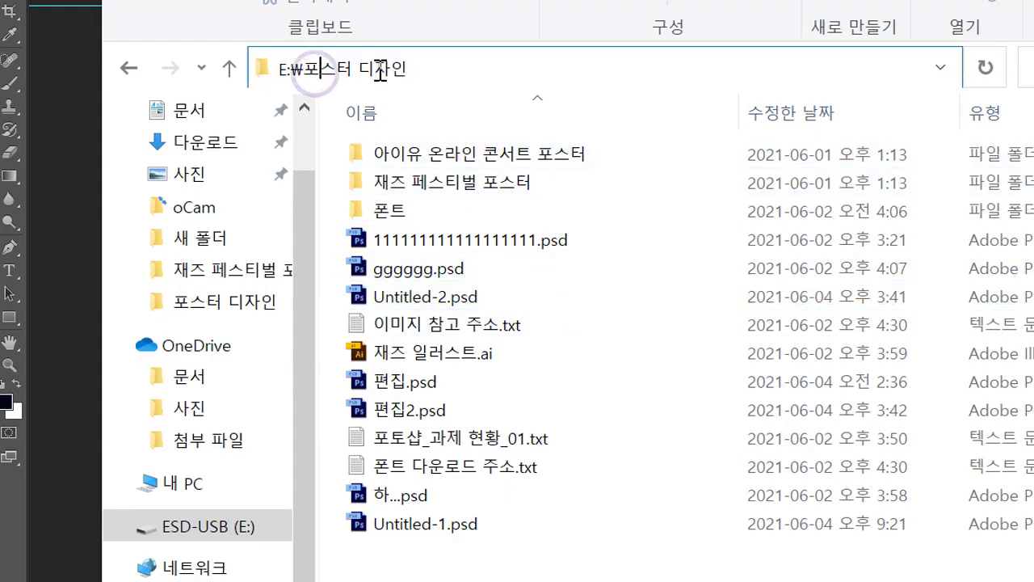
left_click(260, 524)
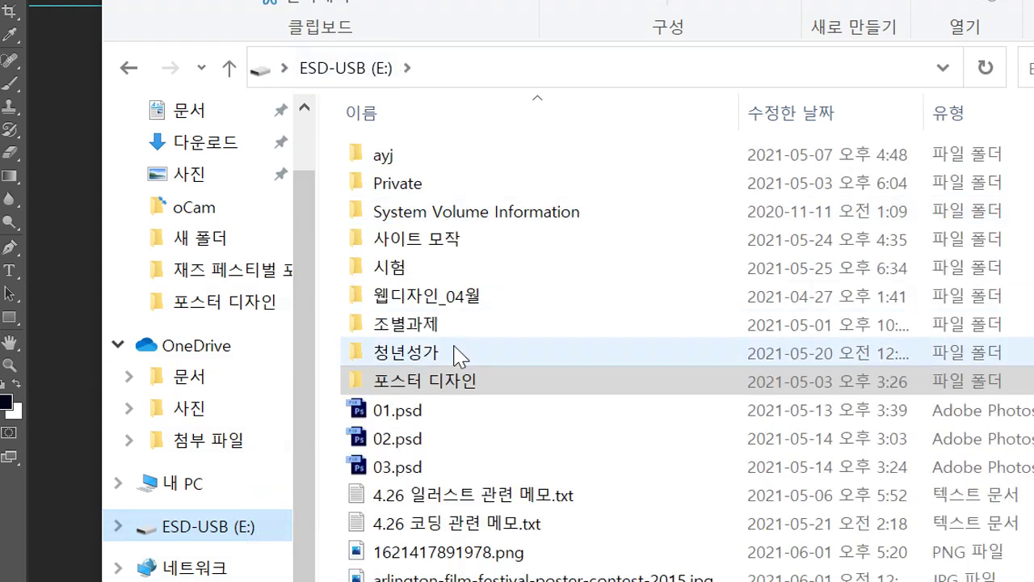
double_click(465, 376)
double_click(465, 181)
double_click(483, 152)
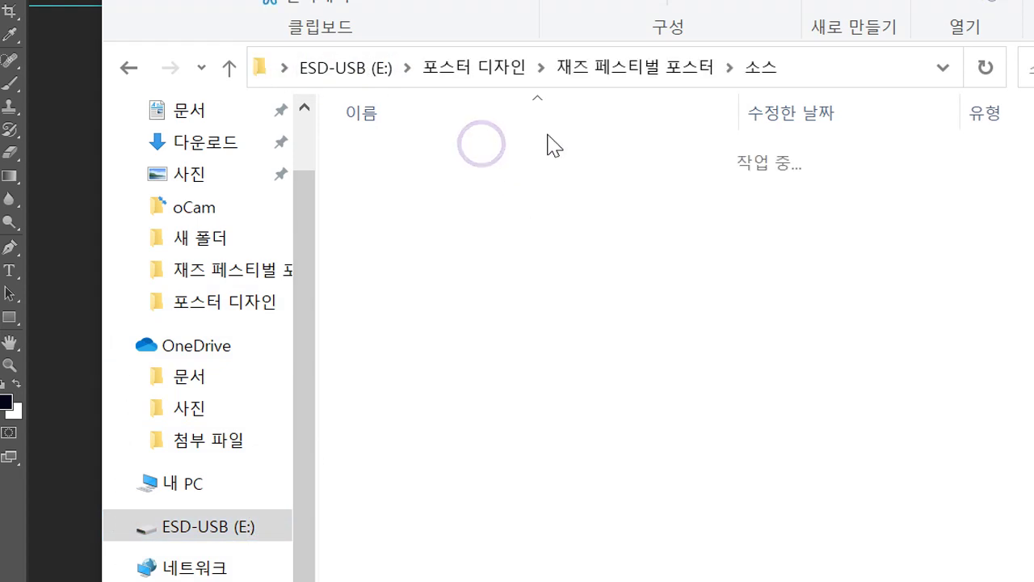
left_click(612, 70)
double_click(496, 184)
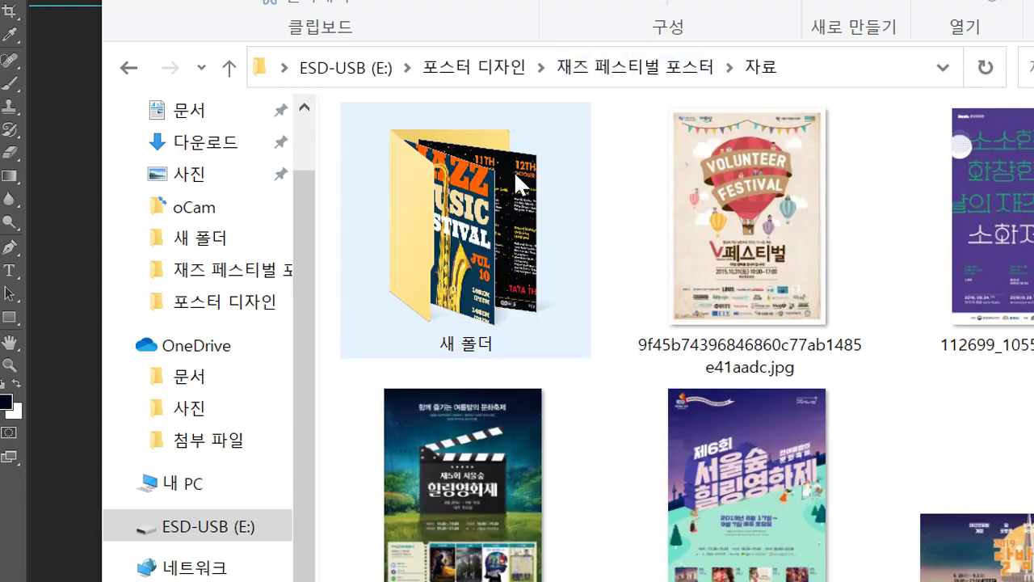
scroll(787, 325, "down", 3)
scroll(787, 326, "up", 3)
double_click(521, 315)
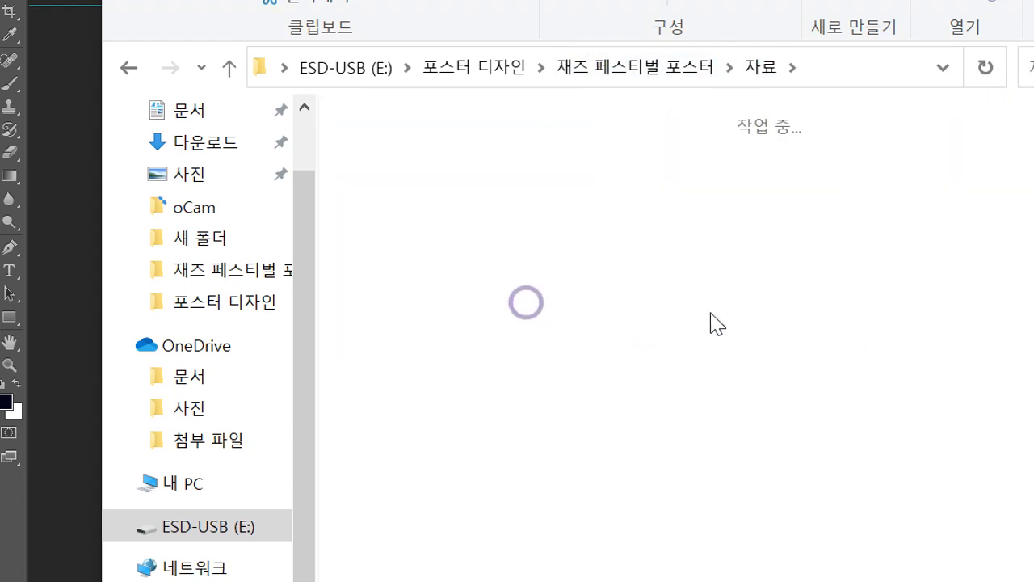
Step: Enlarge the thumbnails and look through the jazz and music festival poster references, including 6.png
right_click(834, 313)
left_click(948, 356)
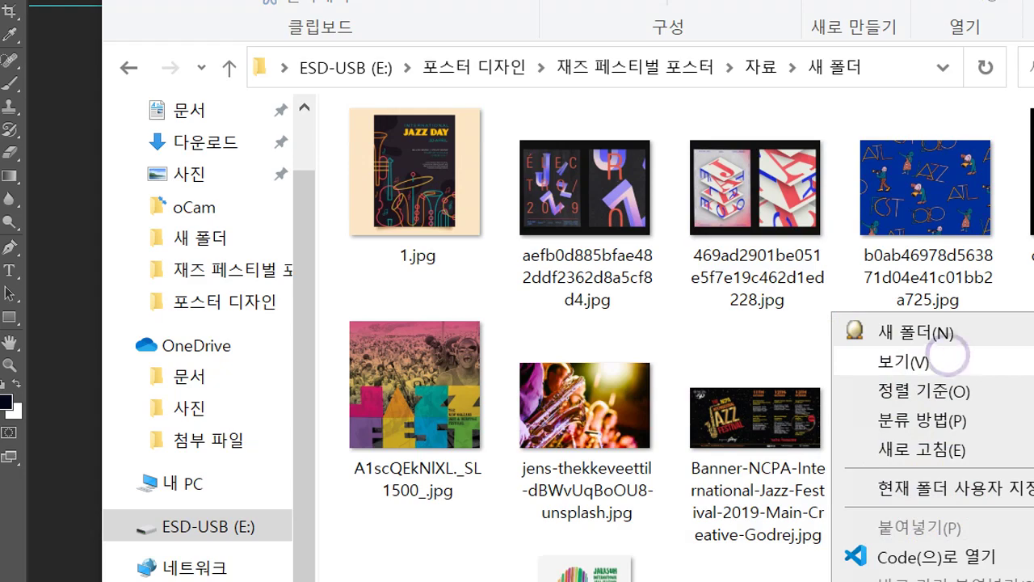
scroll(676, 338, "down", 2)
scroll(674, 339, "down", 4)
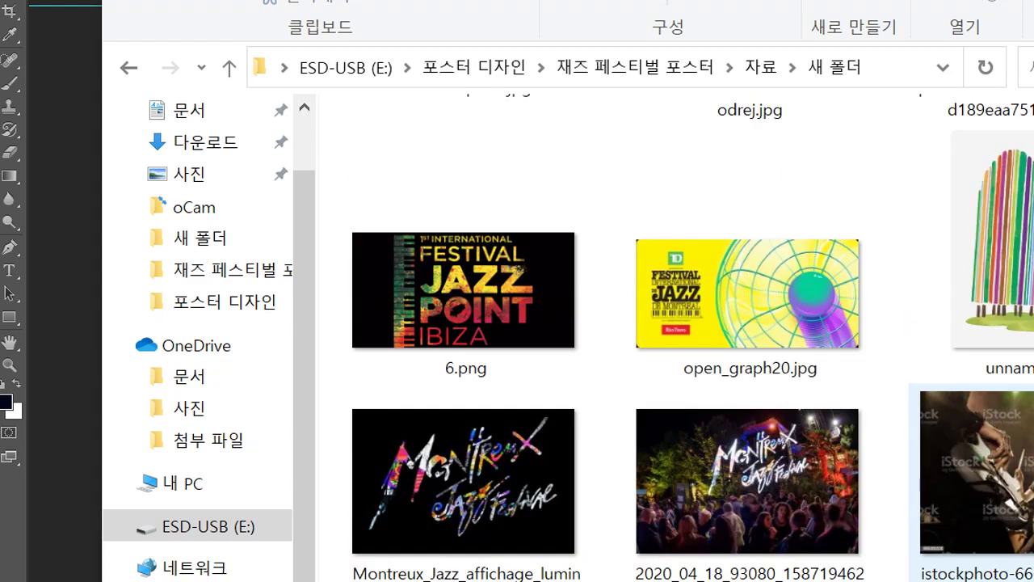
scroll(945, 364, "down", 5)
scroll(576, 299, "up", 3)
scroll(550, 323, "up", 6)
scroll(533, 349, "down", 3)
left_click(527, 314)
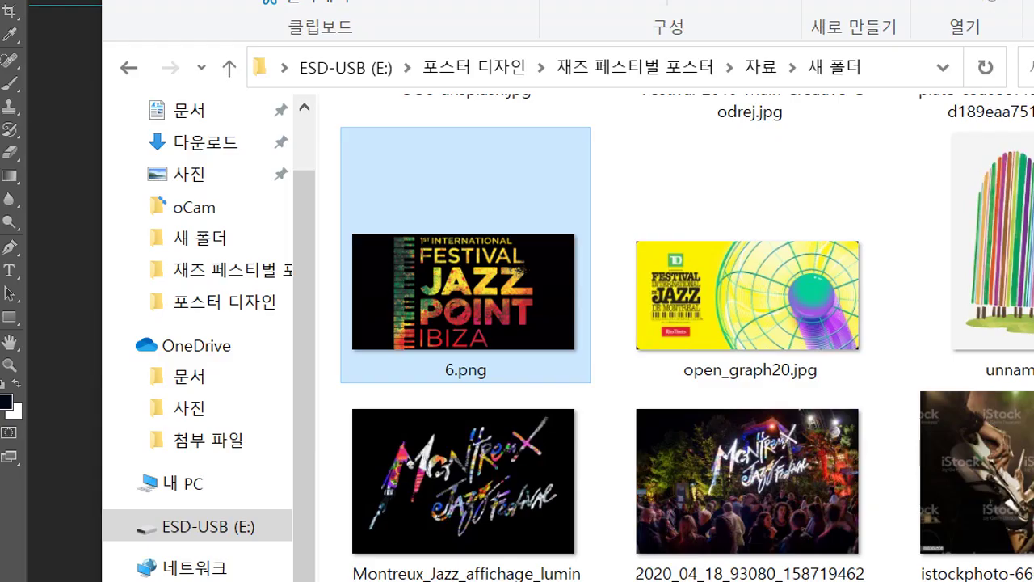
scroll(908, 473, "down", 5)
scroll(906, 474, "up", 3)
scroll(903, 477, "down", 1)
scroll(889, 485, "down", 5)
scroll(875, 494, "up", 5)
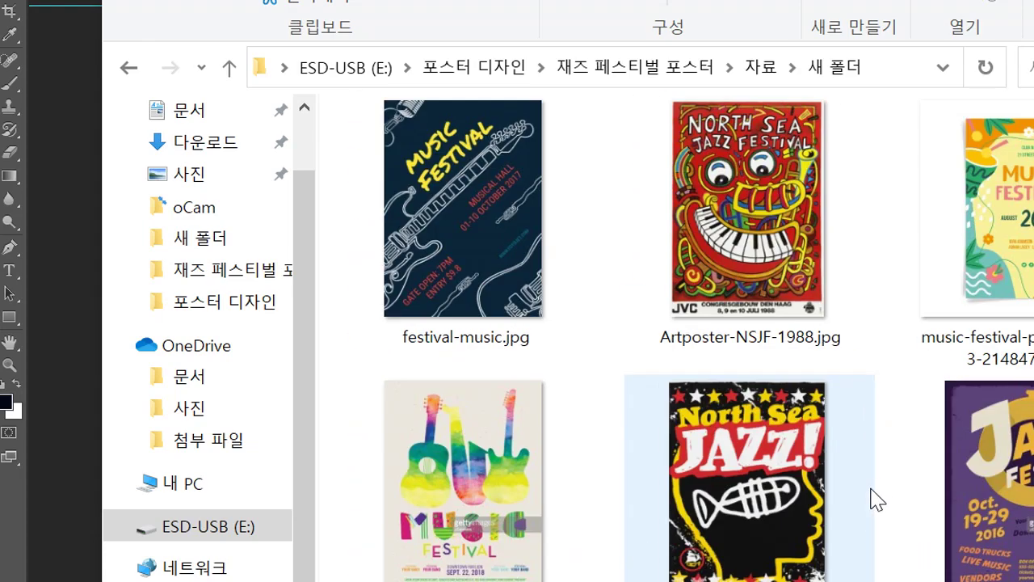
Step: Browse the festival poster references, including the 1977 Montreux poster, and open dsfafad.jpg to examine its design
scroll(807, 513, "down", 1)
scroll(790, 501, "down", 3)
scroll(780, 395, "up", 1)
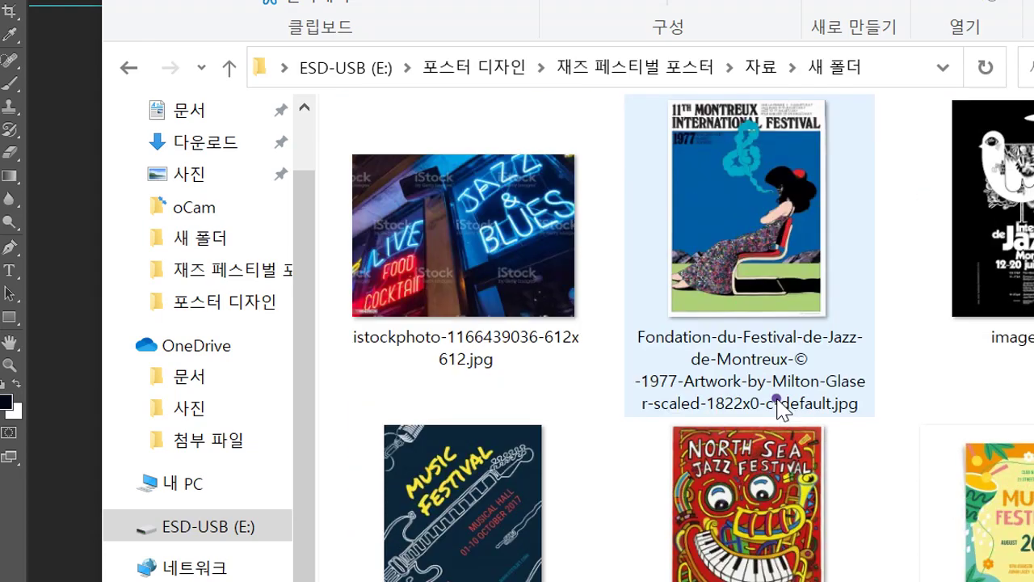
double_click(777, 398)
scroll(859, 504, "down", 5)
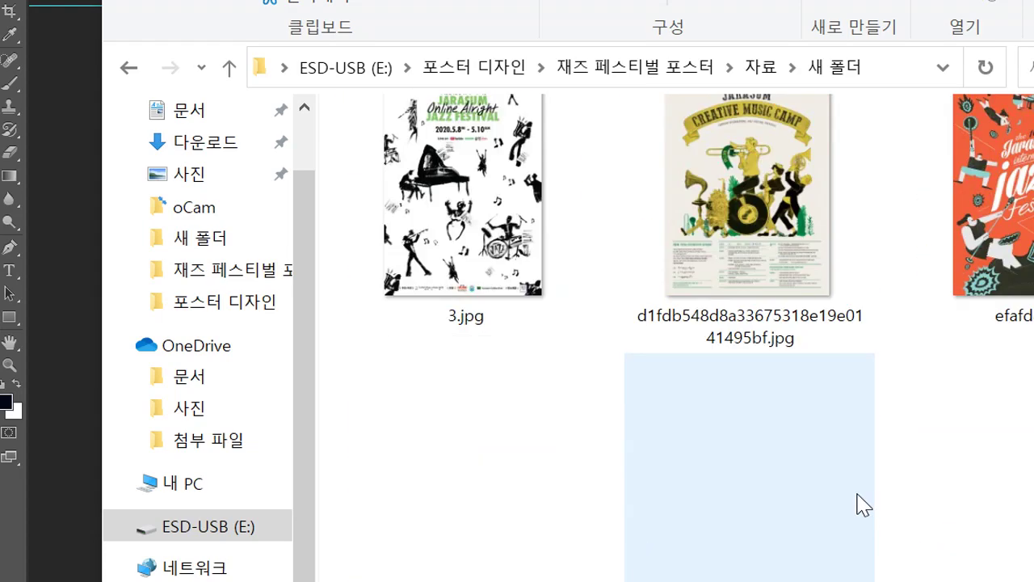
scroll(816, 476, "down", 2)
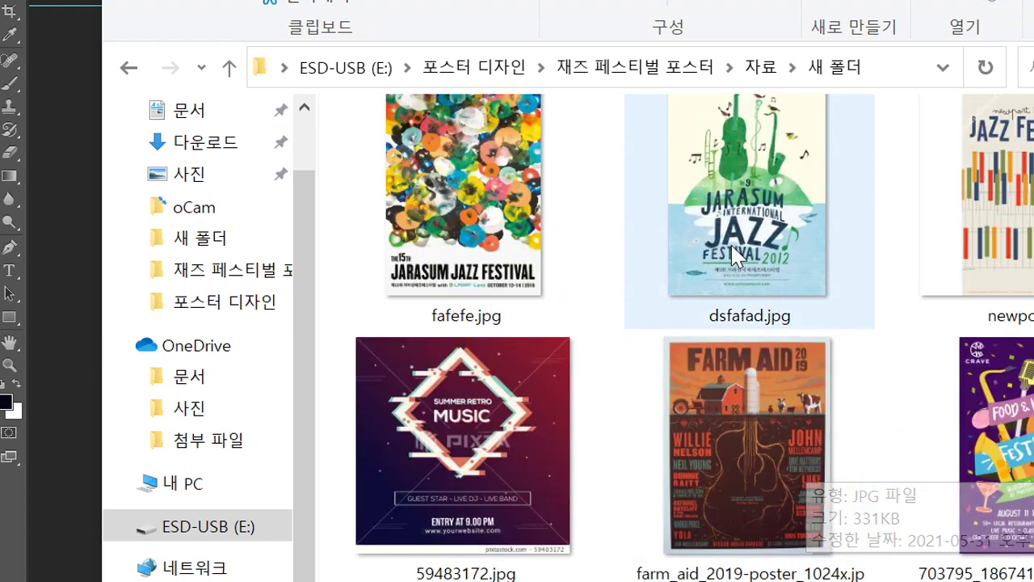
double_click(736, 250)
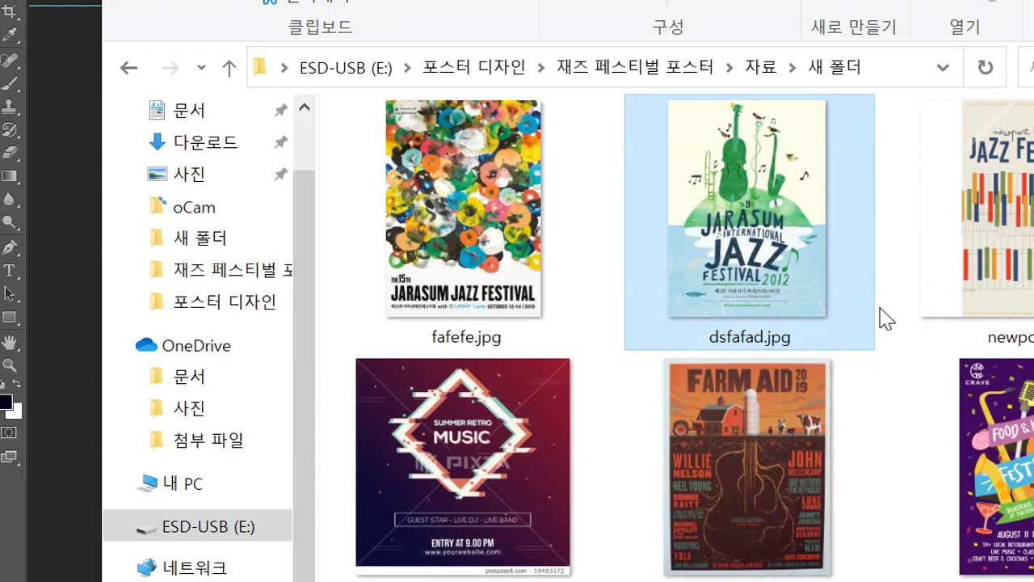
Step: Open fafefe.jpg and look through the neighbouring Jarasum posters, including the orange 10th festival poster and the Creative Music Camp poster
scroll(885, 319, "down", 5)
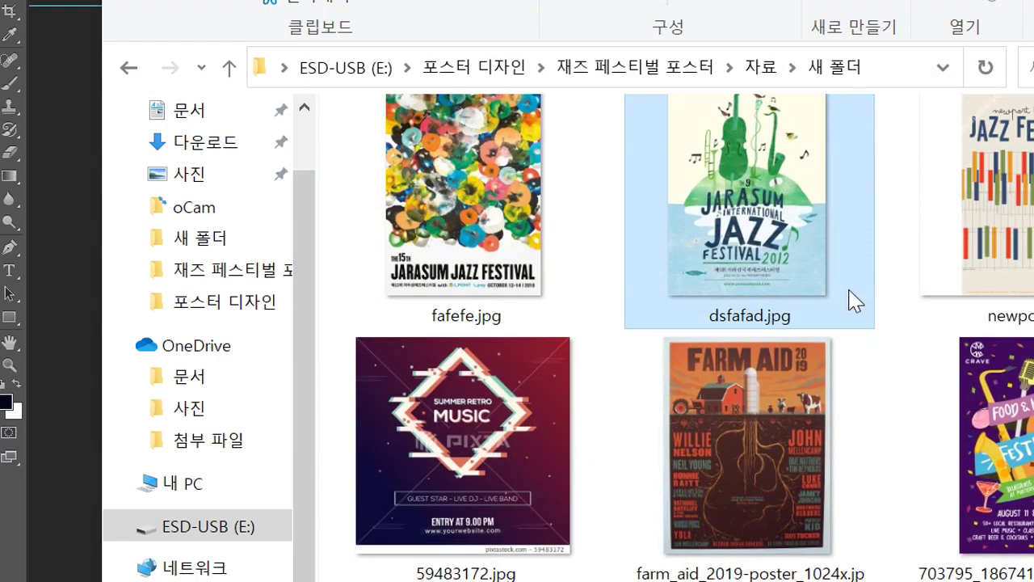
scroll(752, 349, "up", 5)
scroll(752, 352, "up", 1)
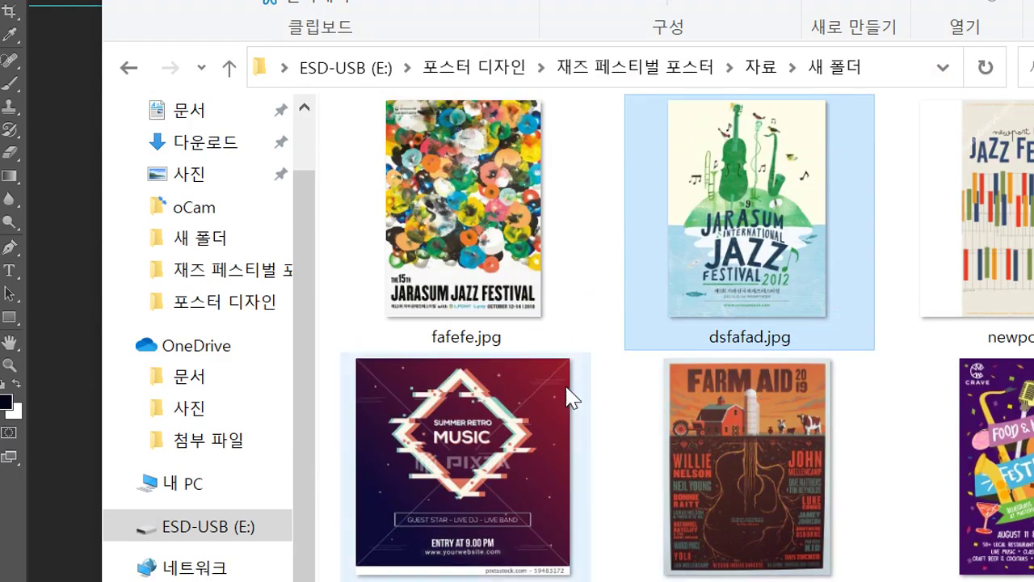
double_click(493, 267)
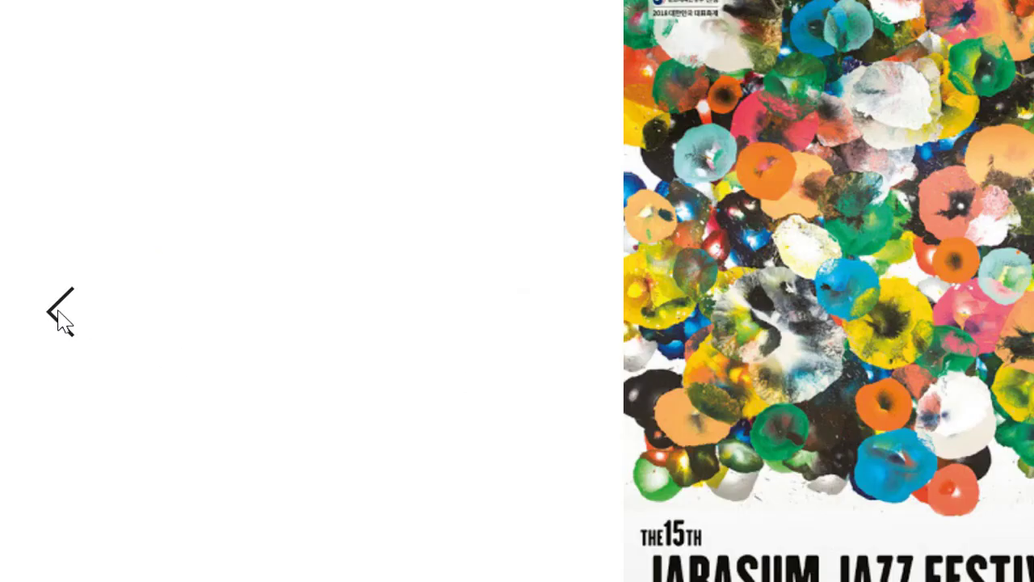
left_click(2, 329)
left_click(13, 323)
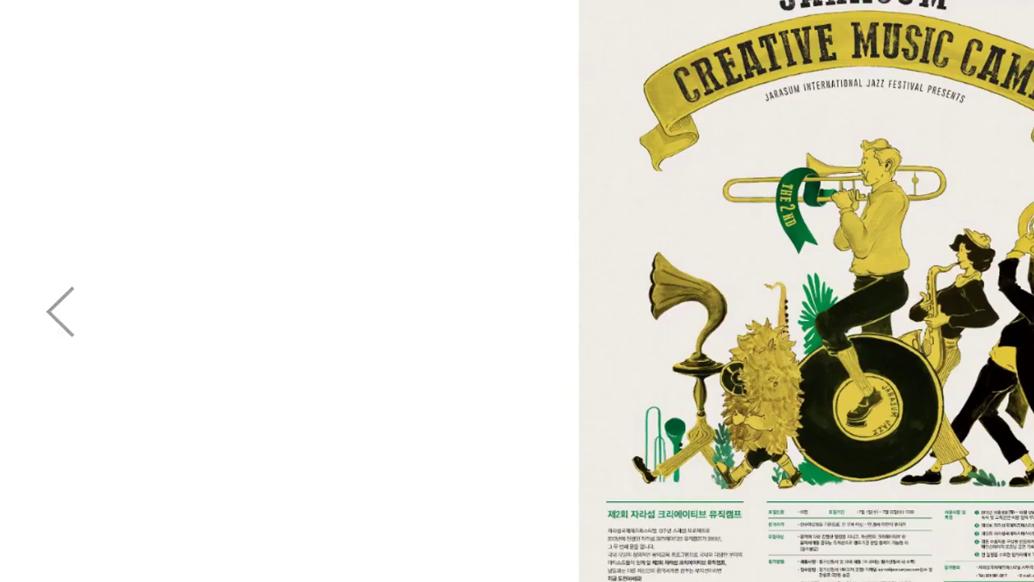
key("Right")
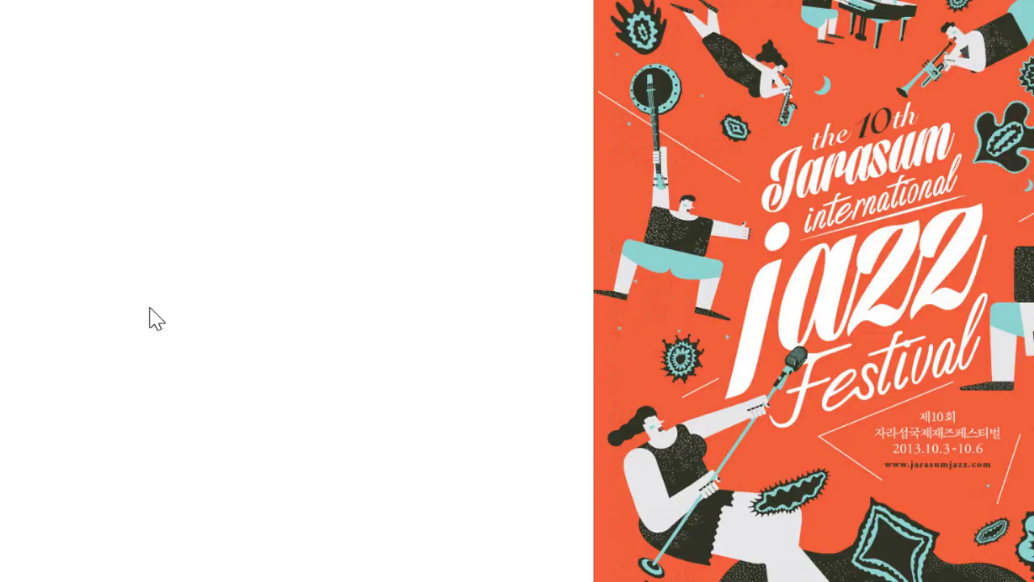
left_click(32, 300)
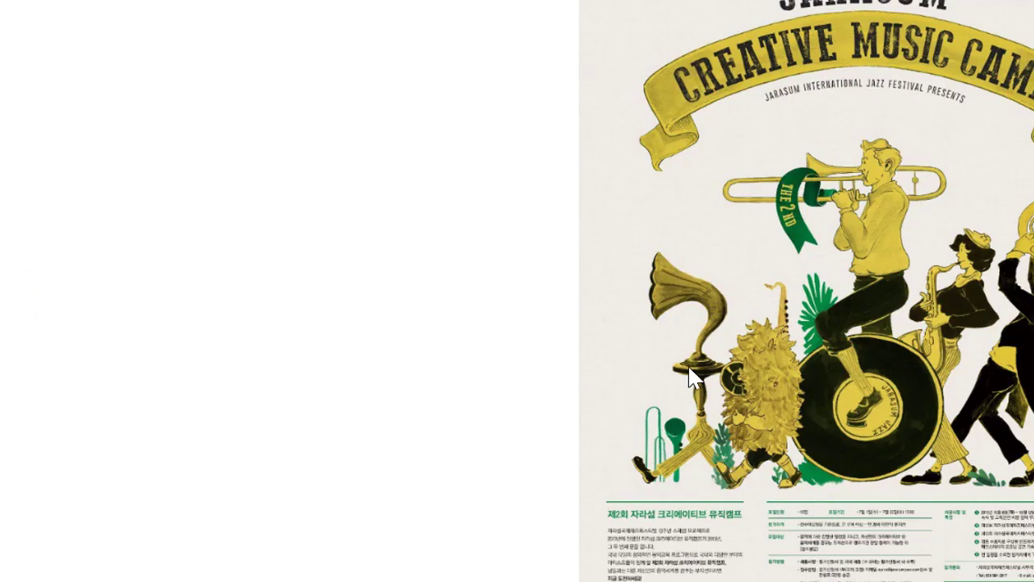
Step: Examine the Creative Music Camp poster's illustration and the layout of its event information text up close
scroll(829, 375, "up", 3)
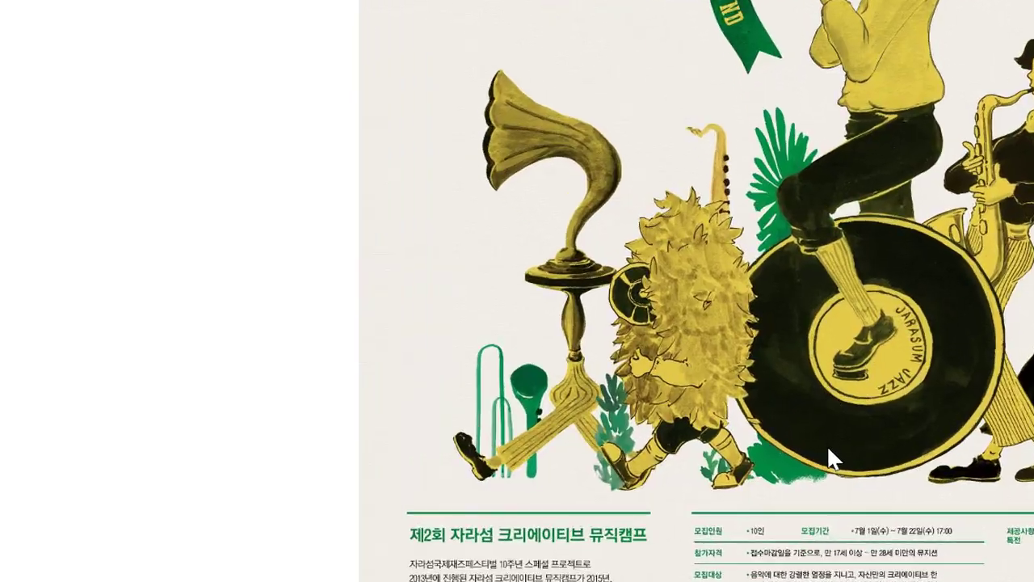
left_click_drag(827, 444, 916, 312)
scroll(911, 323, "up", 2)
scroll(913, 338, "up", 3)
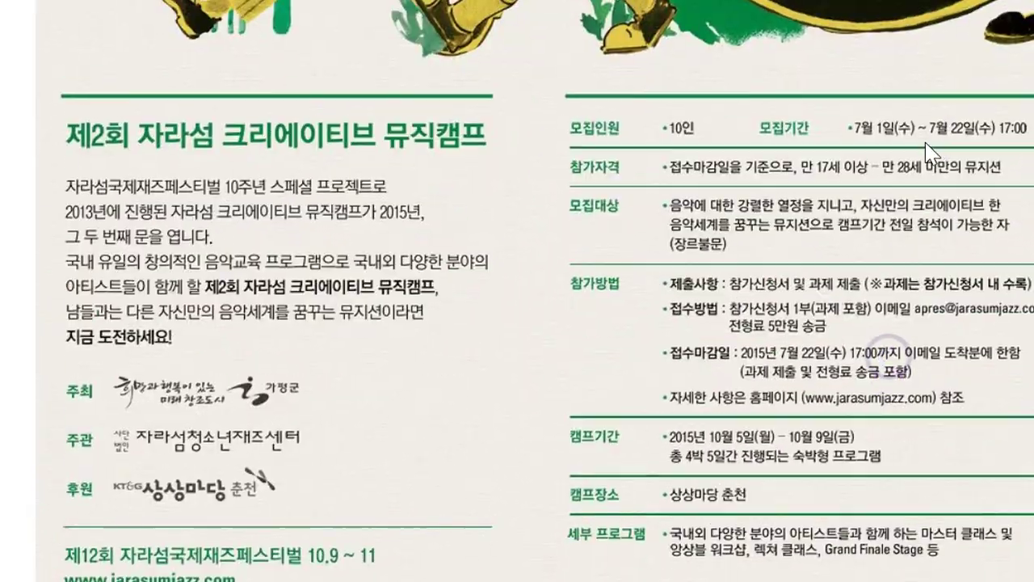
scroll(925, 226, "down", 2)
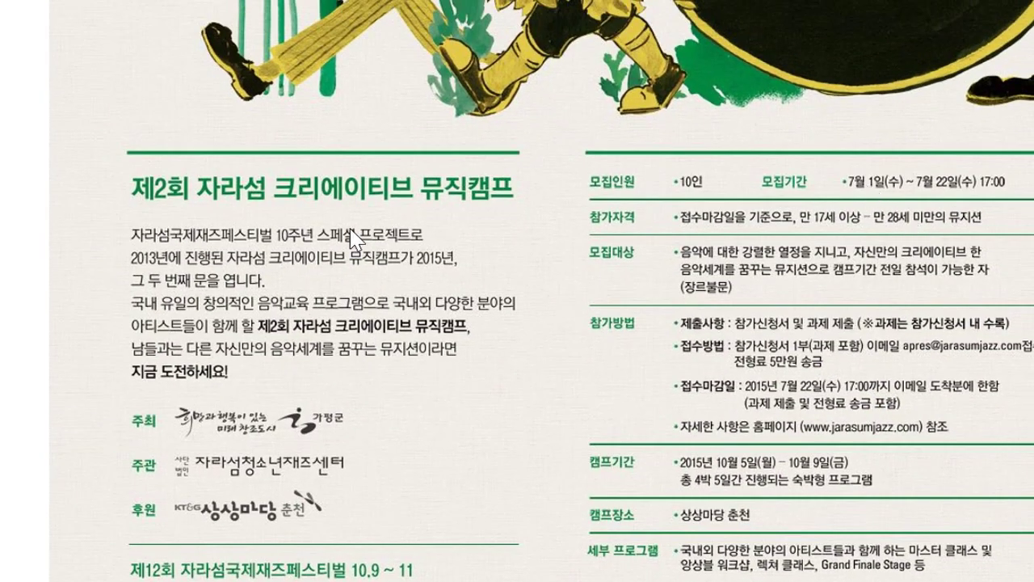
scroll(139, 300, "down", 4)
Step: Go back to the Jarasum Online Alright Jazz Festival poster and examine its black brush-style musician figures up close
left_click(76, 263)
scroll(371, 316, "down", 1)
left_click(221, 298)
left_click(44, 311)
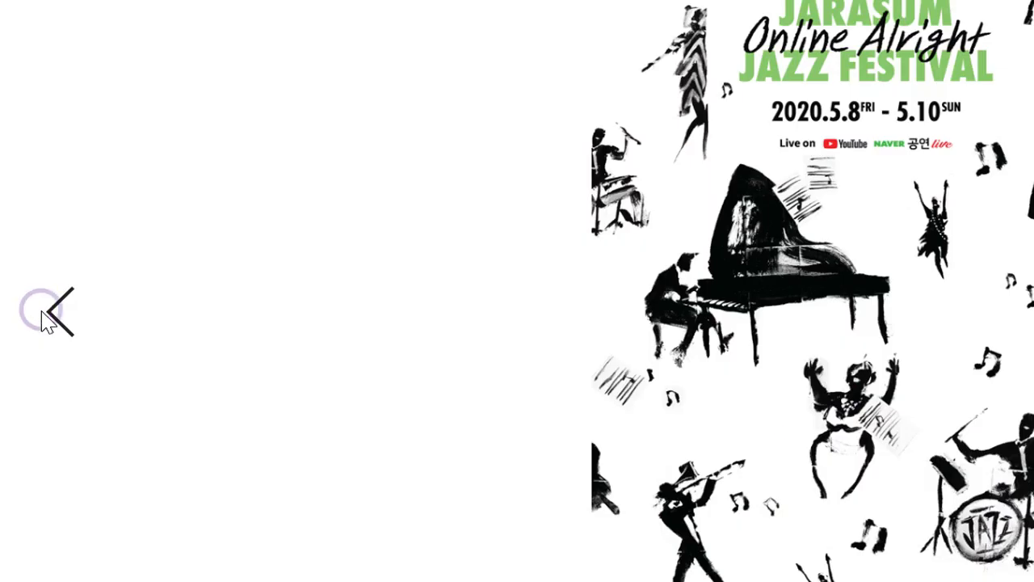
scroll(925, 420, "up", 5)
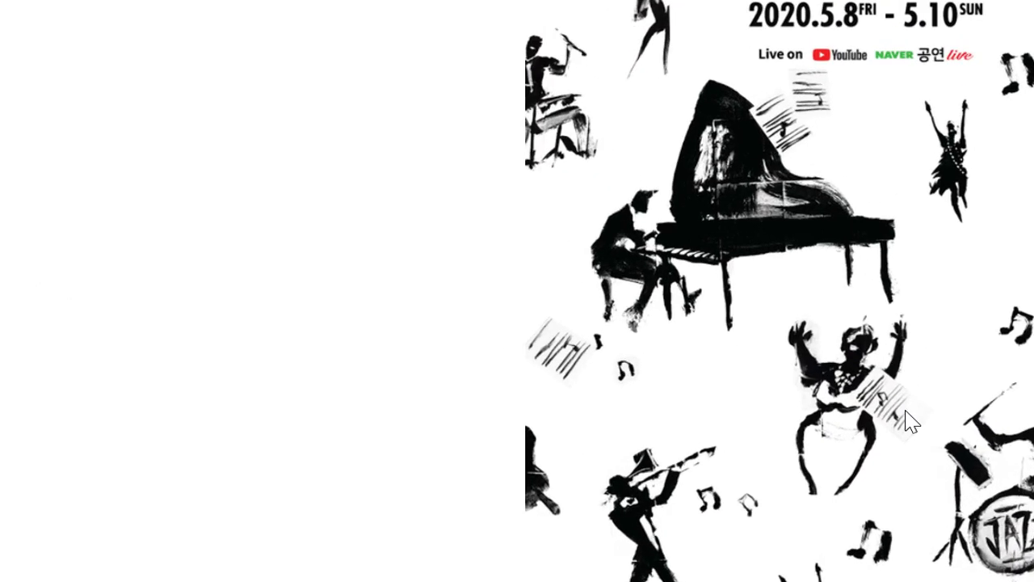
scroll(874, 444, "up", 3)
left_click_drag(882, 418, 889, 226)
scroll(860, 314, "up", 1)
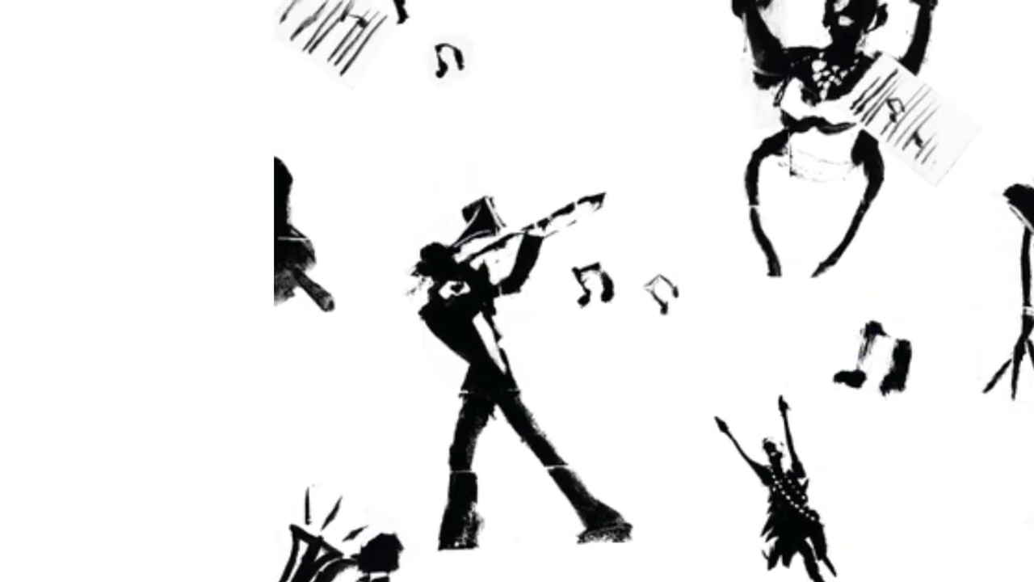
scroll(610, 217, "up", 1)
left_click_drag(642, 257, 656, 144)
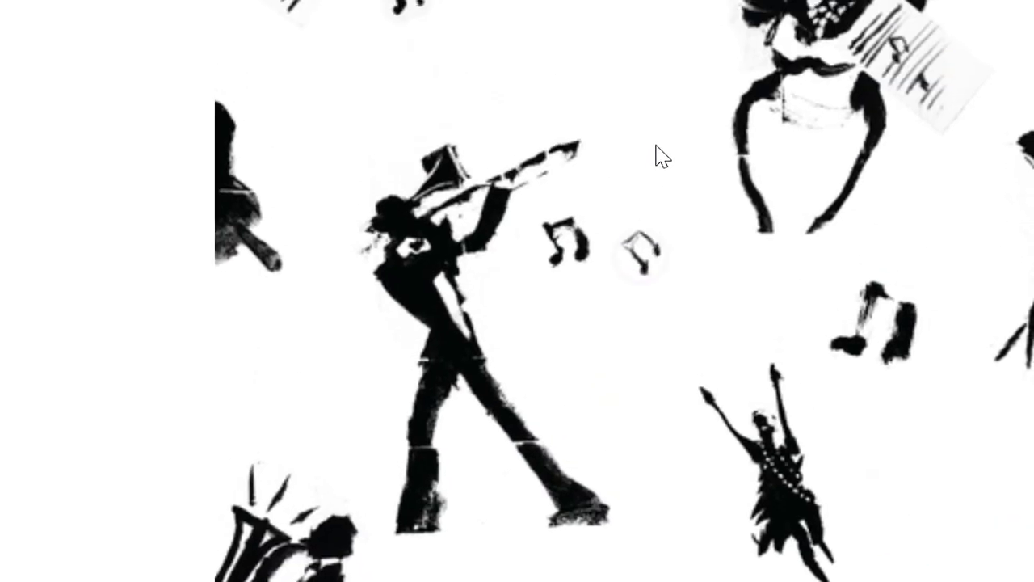
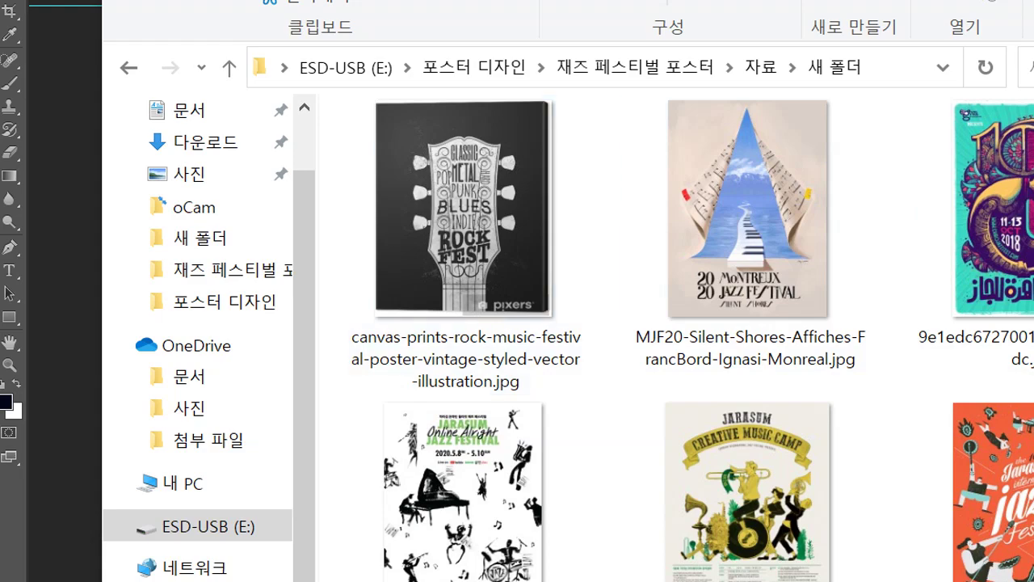
scroll(969, 242, "down", 10)
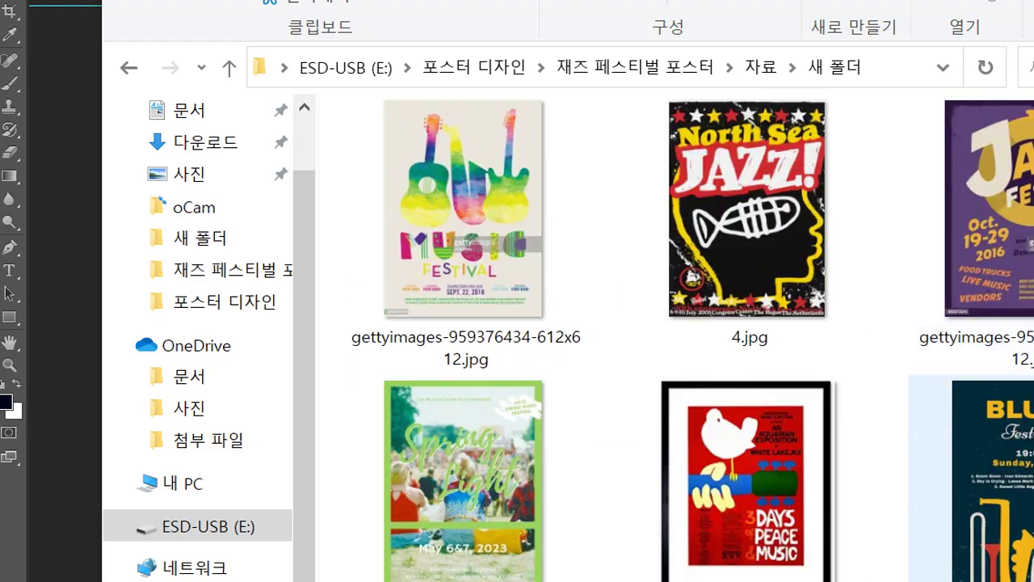
scroll(576, 293, "down", 6)
scroll(477, 402, "up", 5)
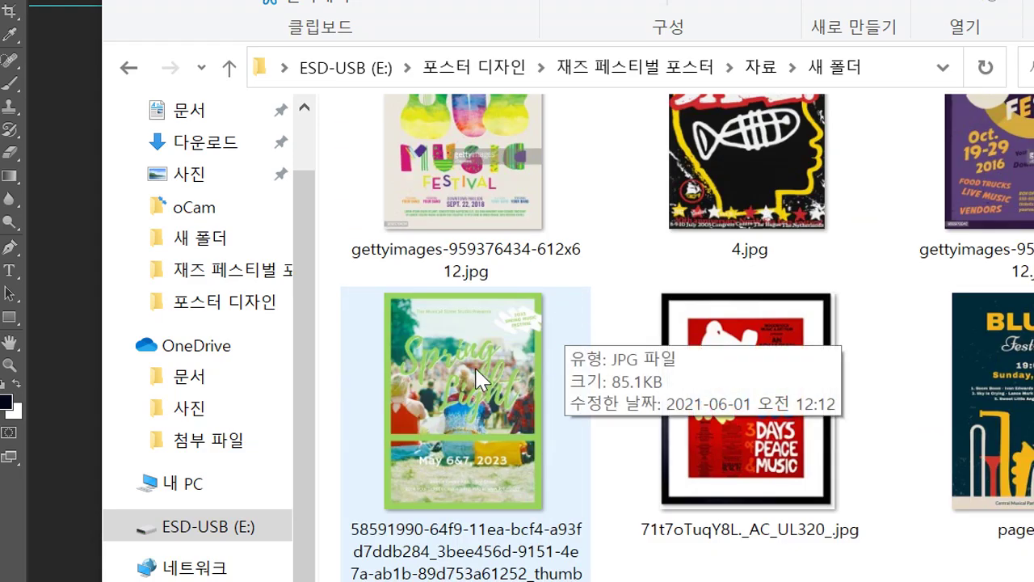
scroll(478, 397, "up", 1)
double_click(472, 304)
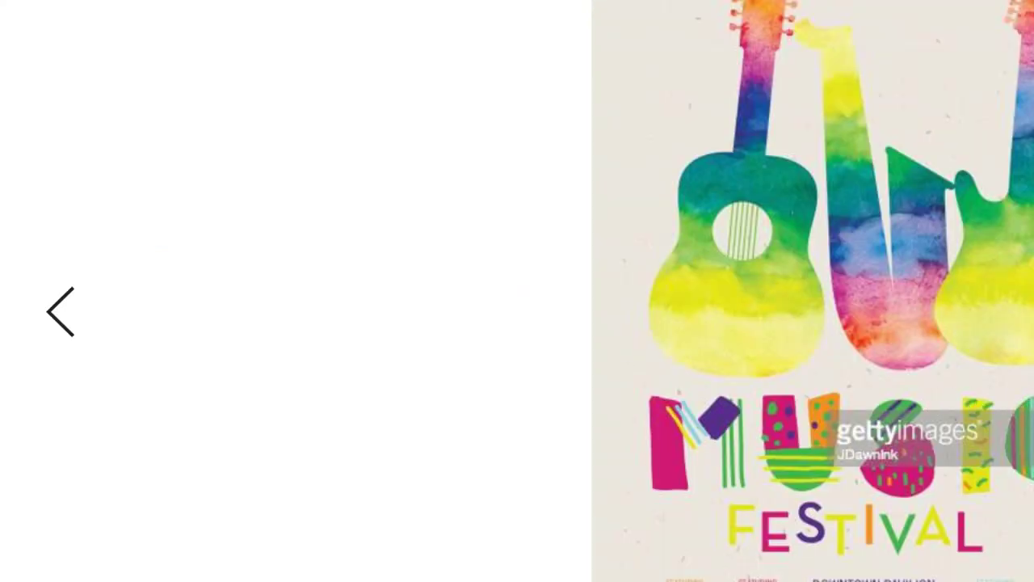
key("alt+F4")
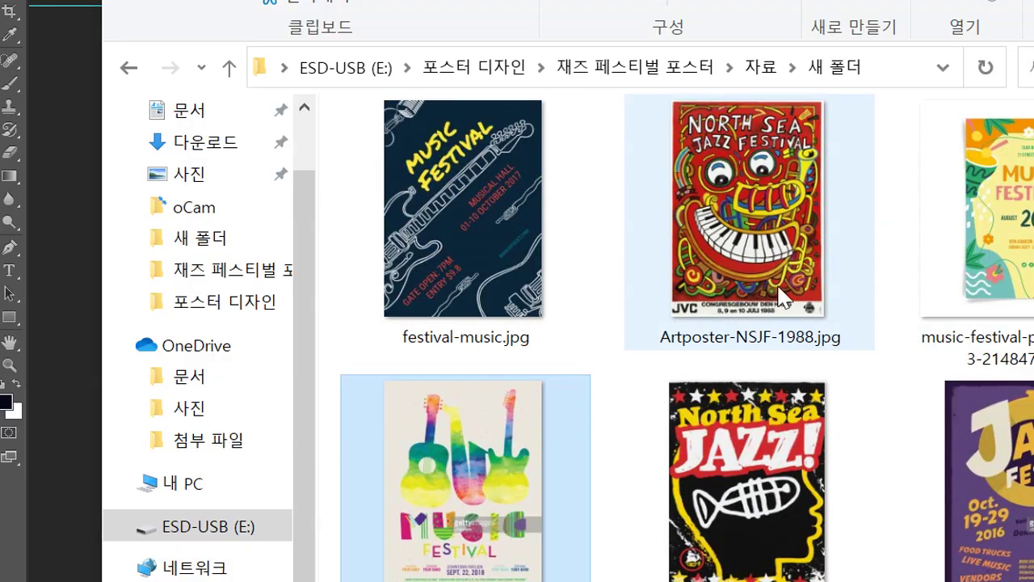
Step: Look through the remaining jazz festival references and view dominican-republic-jazz-festival.jpg for its tilted, textured jazz lettering
scroll(599, 326, "down", 3)
scroll(599, 327, "down", 10)
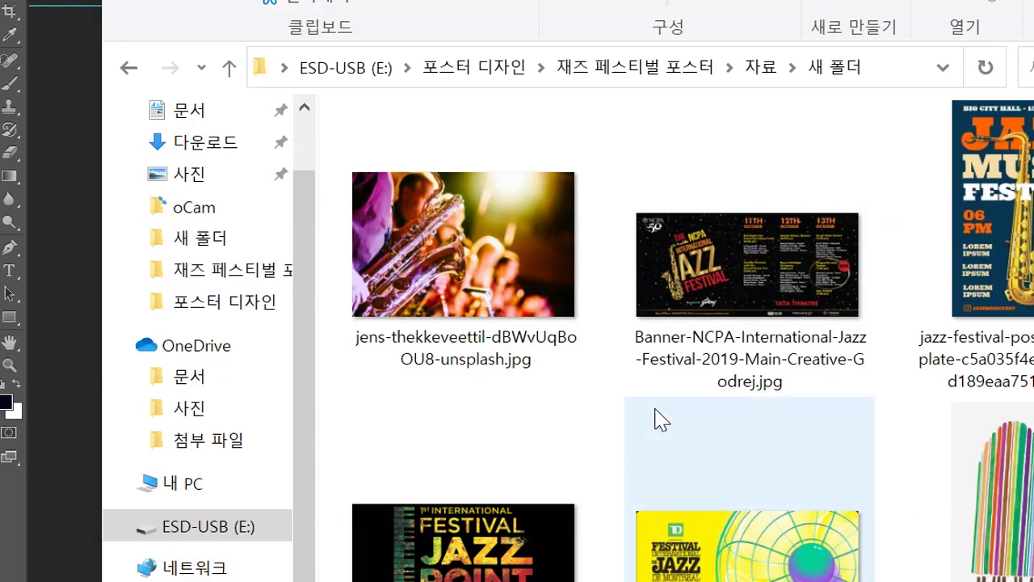
scroll(668, 408, "down", 4)
scroll(669, 408, "up", 3)
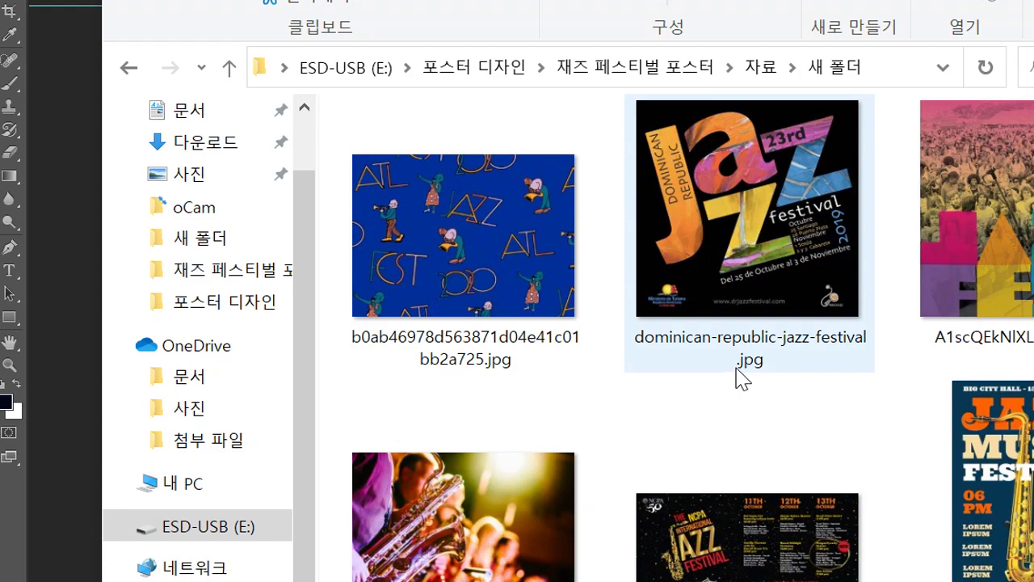
scroll(764, 303, "down", 3)
scroll(769, 295, "up", 3)
double_click(785, 254)
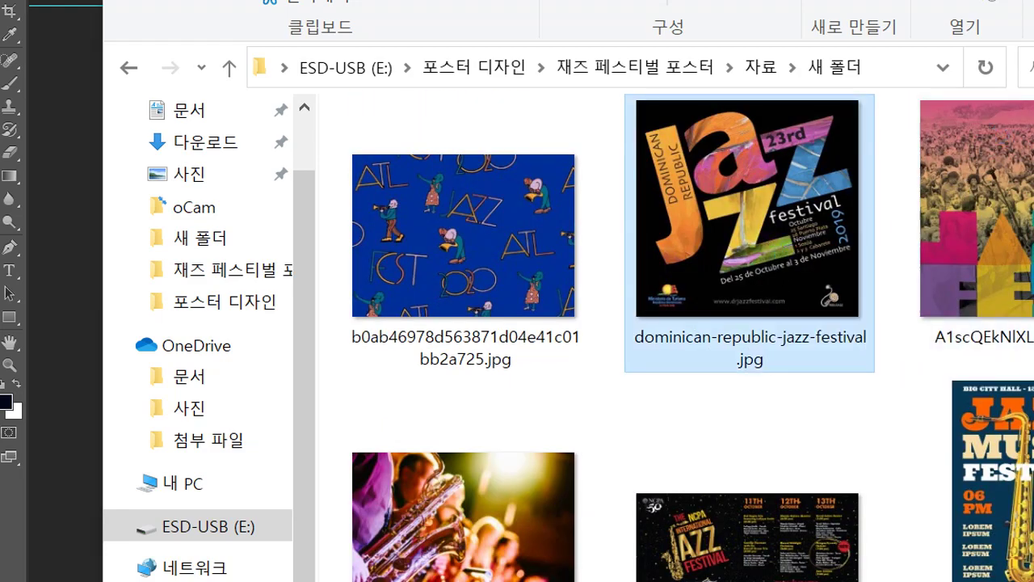
scroll(956, 391, "down", 5)
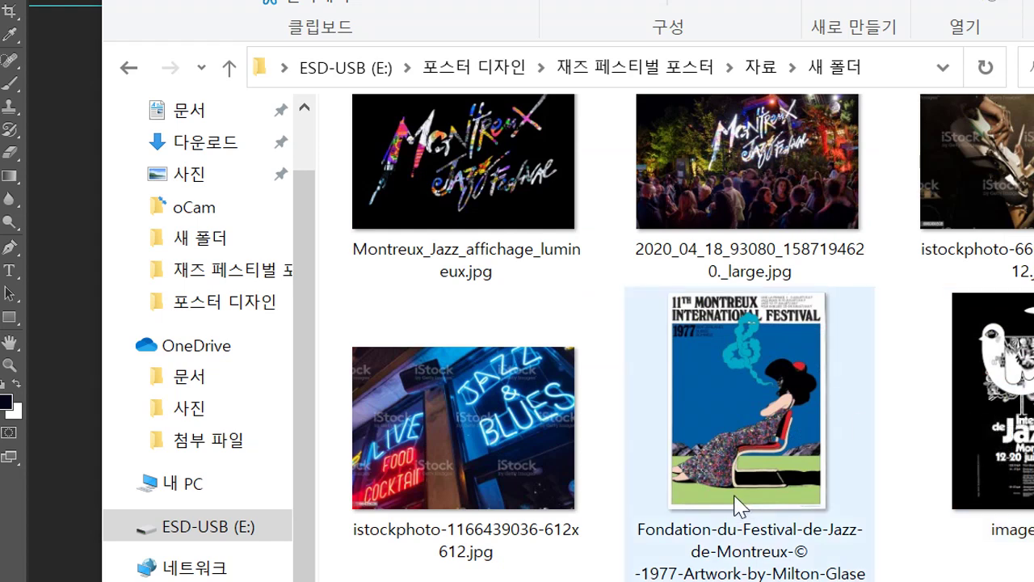
scroll(787, 502, "down", 3)
scroll(727, 468, "up", 1)
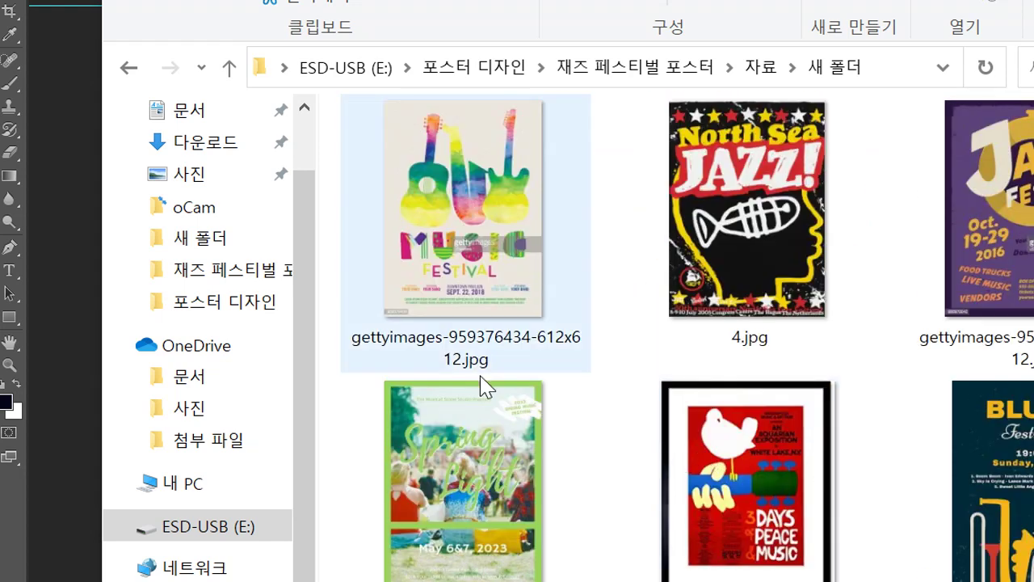
left_click(487, 268)
double_click(486, 259)
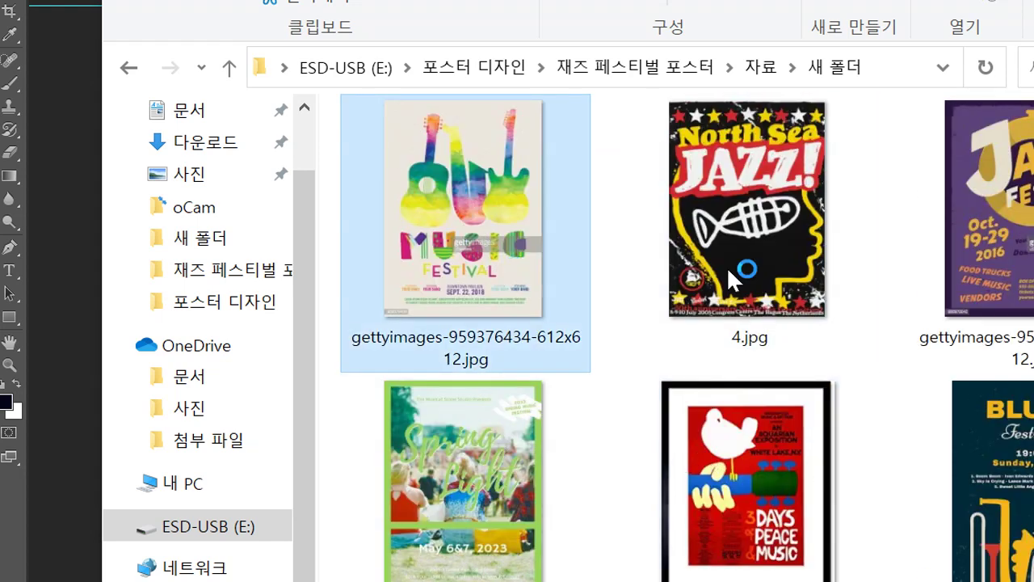
Step: Reopen the Jarasum 2012 poster dsfafad.jpg, examine its title lettering, and close the image viewer
scroll(868, 457, "down", 6)
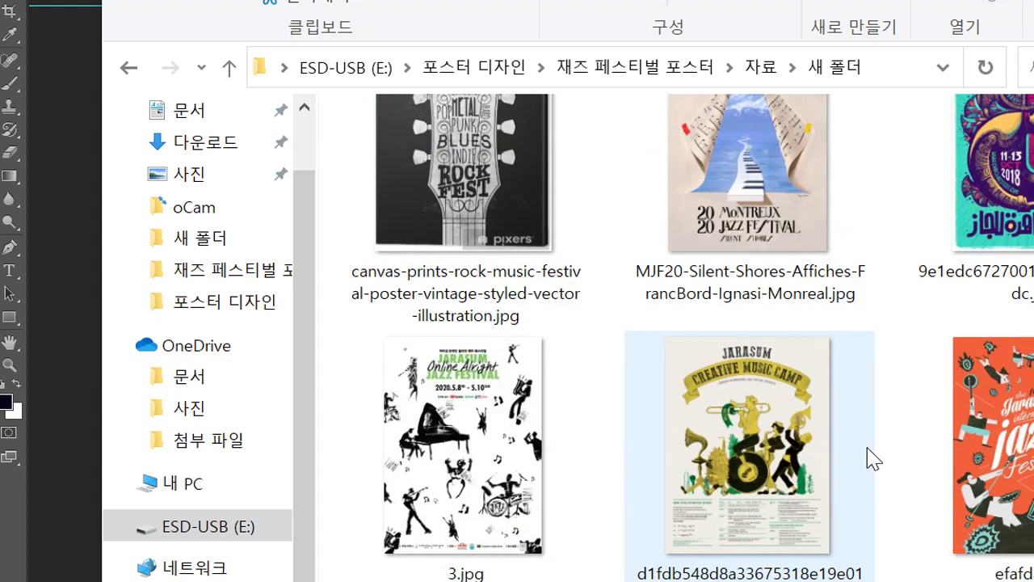
scroll(854, 513, "down", 3)
left_click(747, 242)
key("Return")
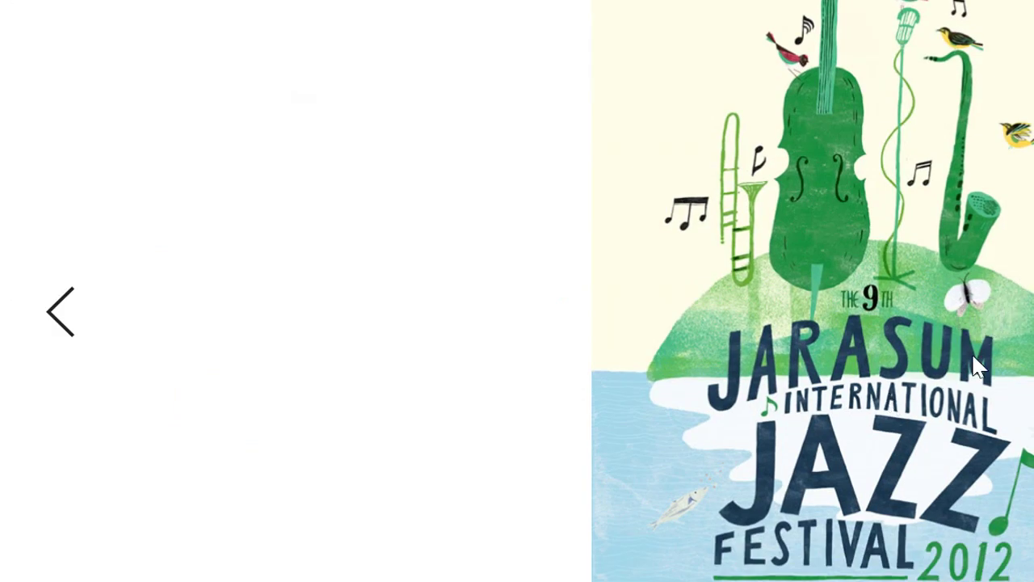
key("Escape")
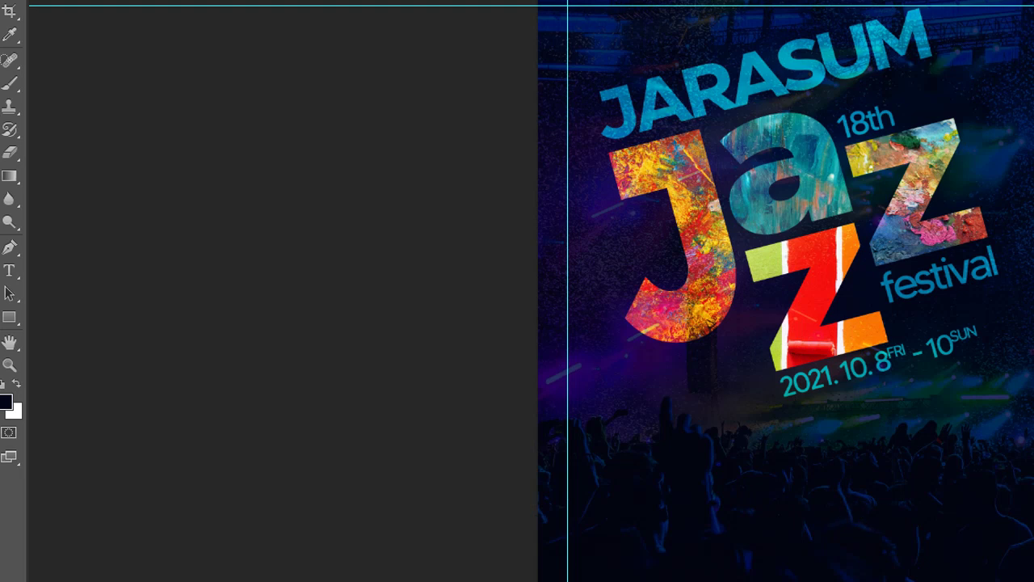
Step: Switch to Photoshop and move the whole title and date lettering group straight down toward the poster's middle, above the crowd
left_click_drag(804, 150, 810, 202)
key("ctrl+z")
left_click_drag(810, 157, 822, 232)
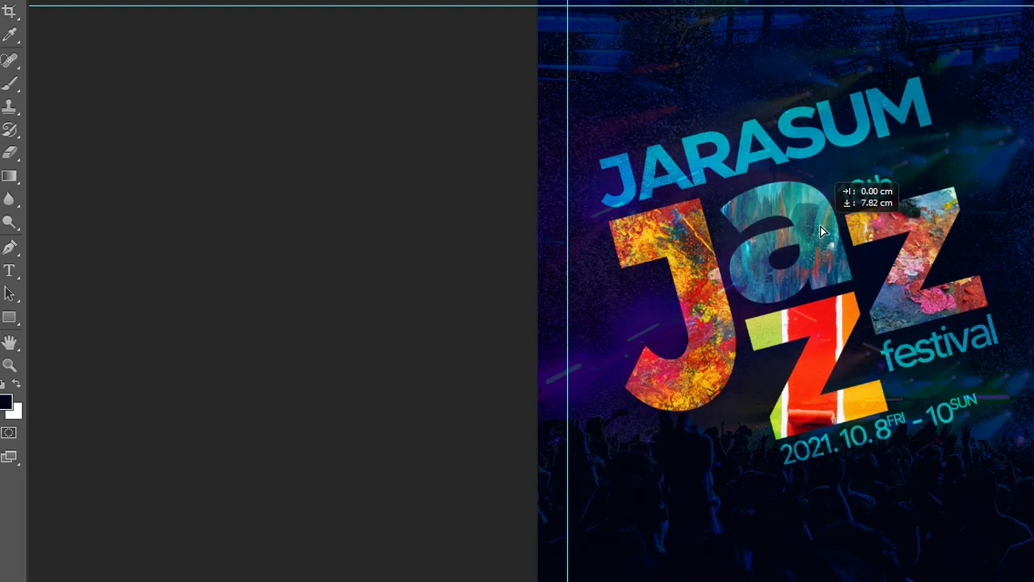
left_click_drag(820, 232, 830, 212)
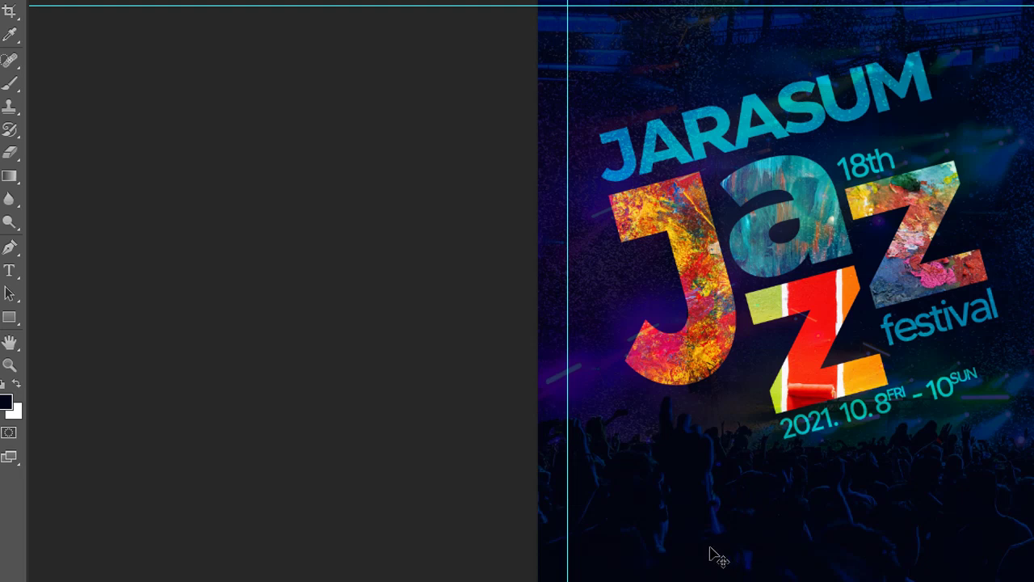
key("t")
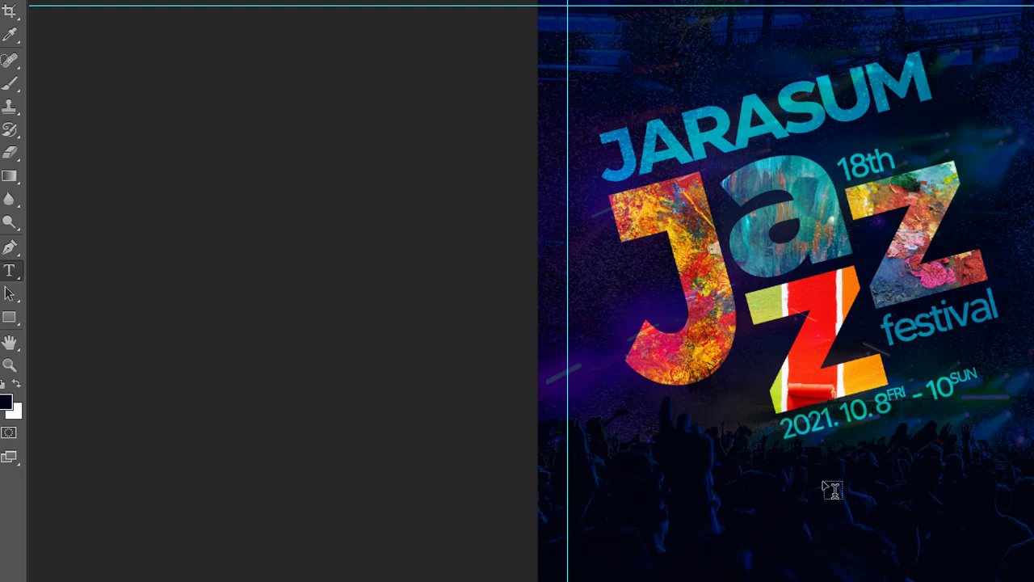
key("v")
left_click_drag(830, 414, 840, 450, "alt")
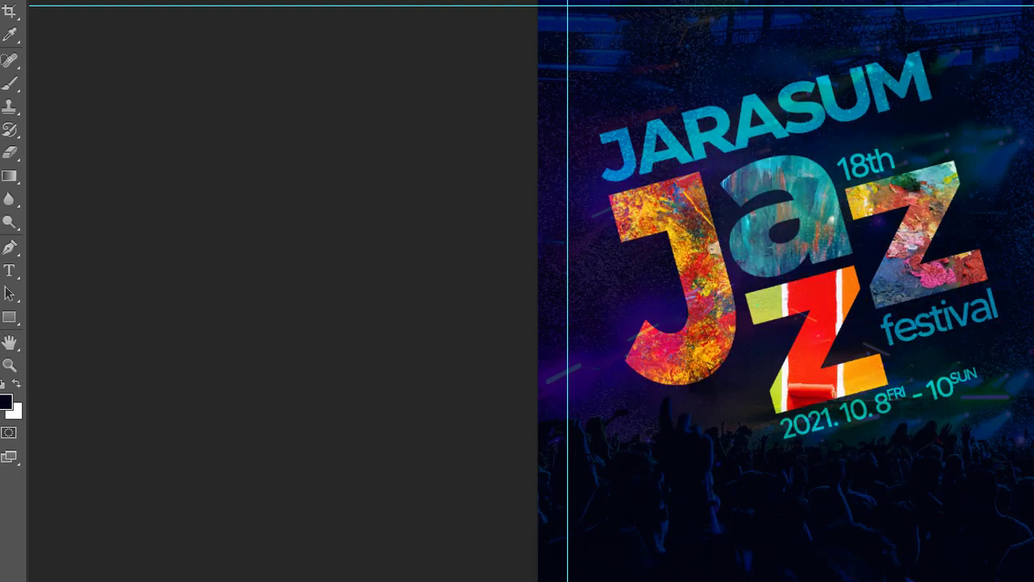
left_click_drag(849, 416, 849, 482)
key("ctrl+z")
Step: Duplicate the tilted date line into the crowd area below and rotate the copy to horizontal
left_click_drag(844, 418, 769, 529, "alt")
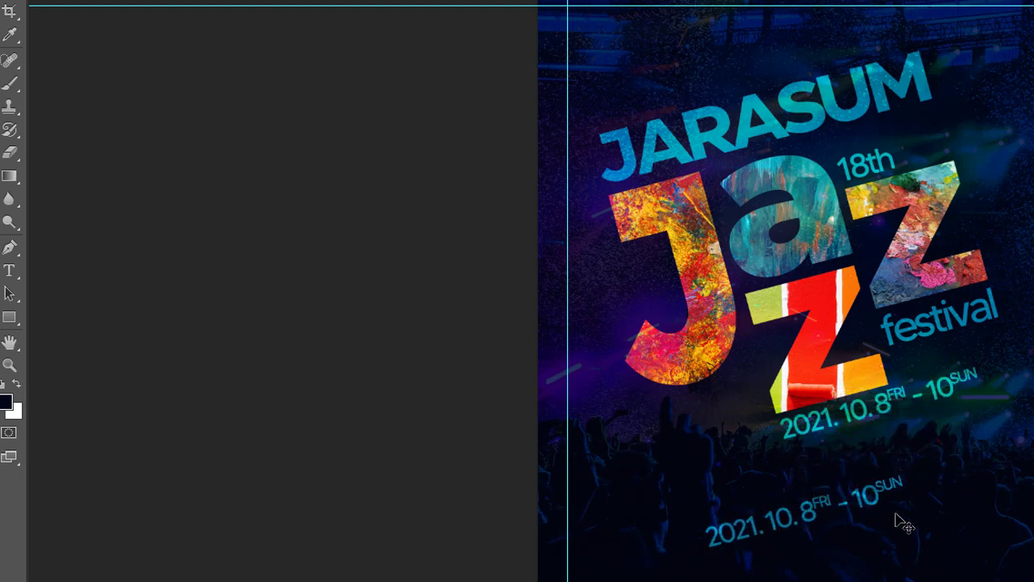
key("ctrl+t")
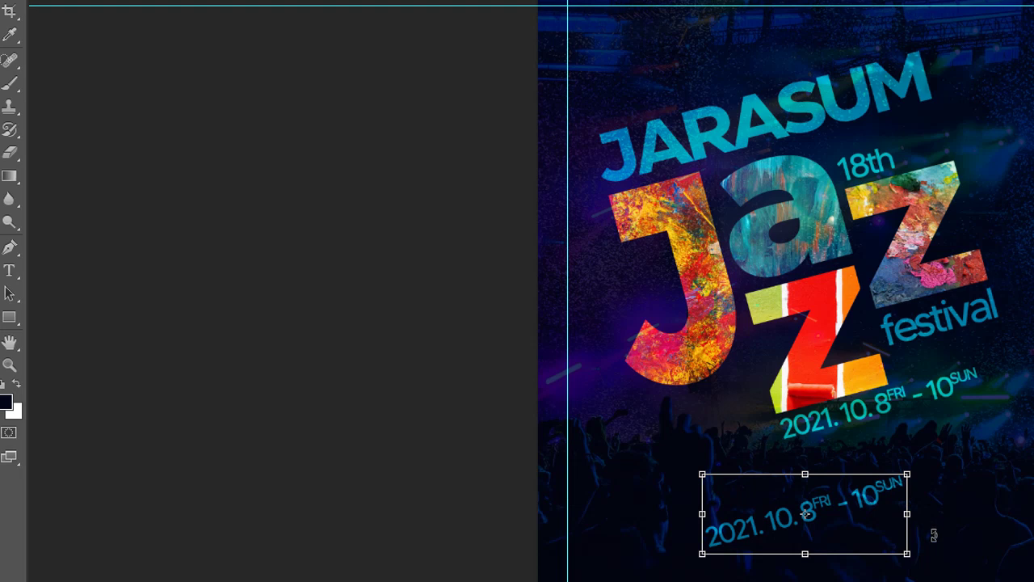
left_click_drag(933, 535, 919, 566)
key("Escape")
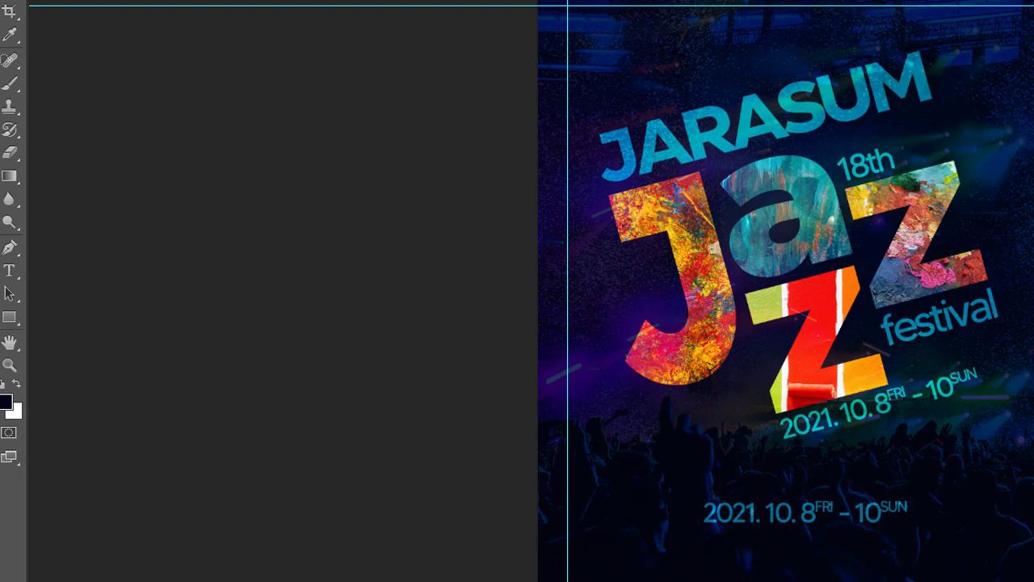
key("t")
left_click(799, 512)
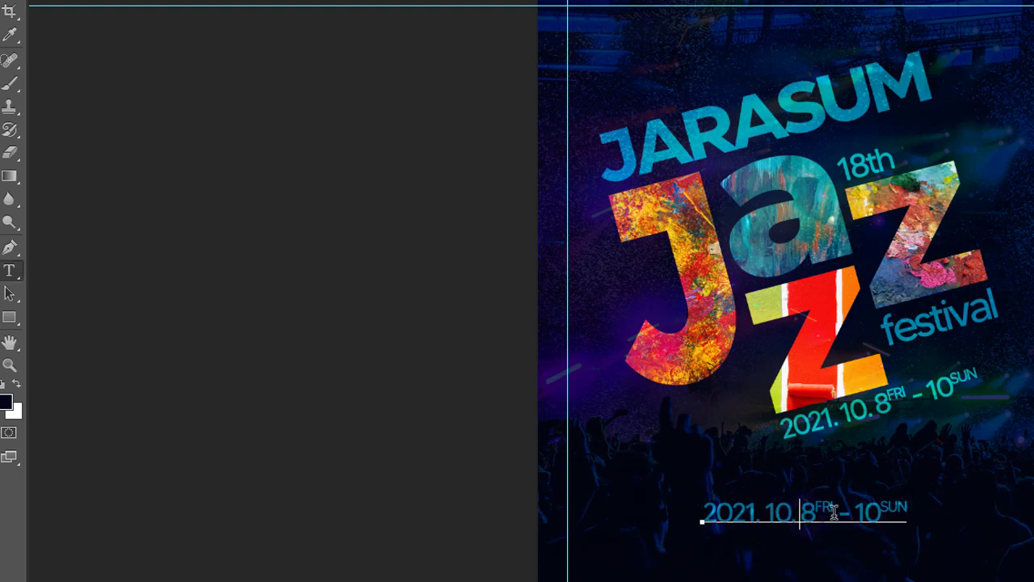
key("ctrl+a")
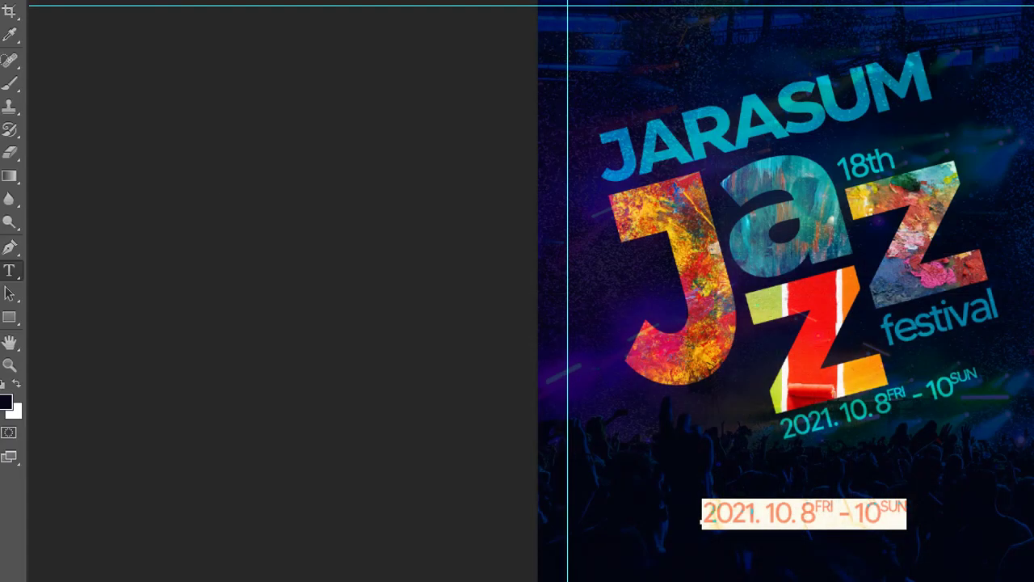
type("www")
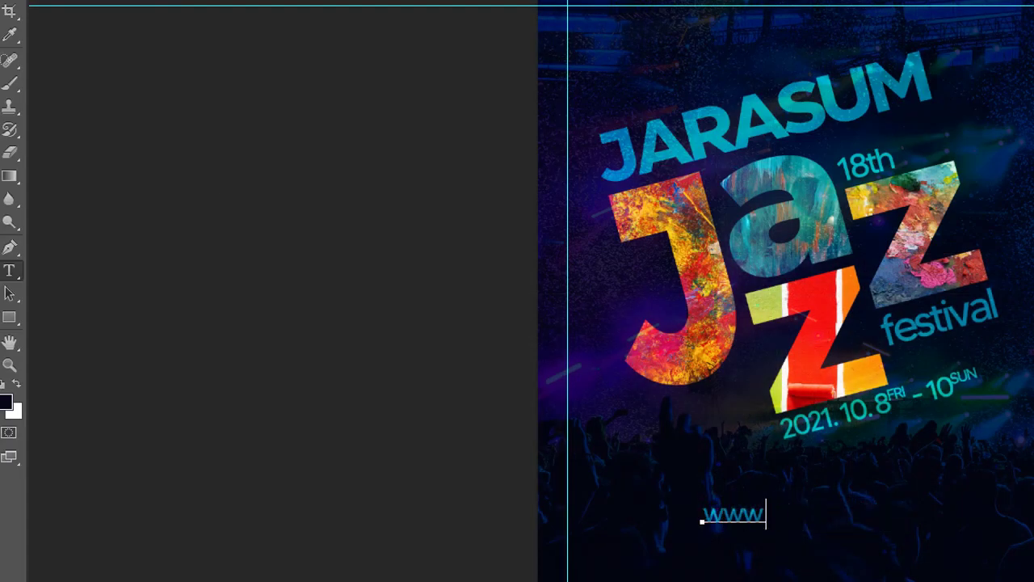
type(".JAR")
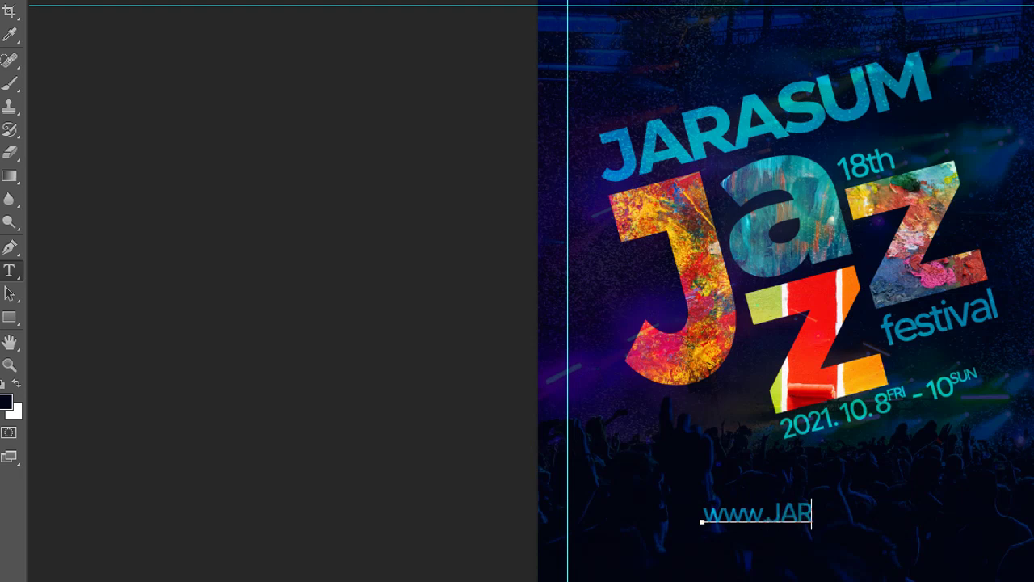
type("ASUM")
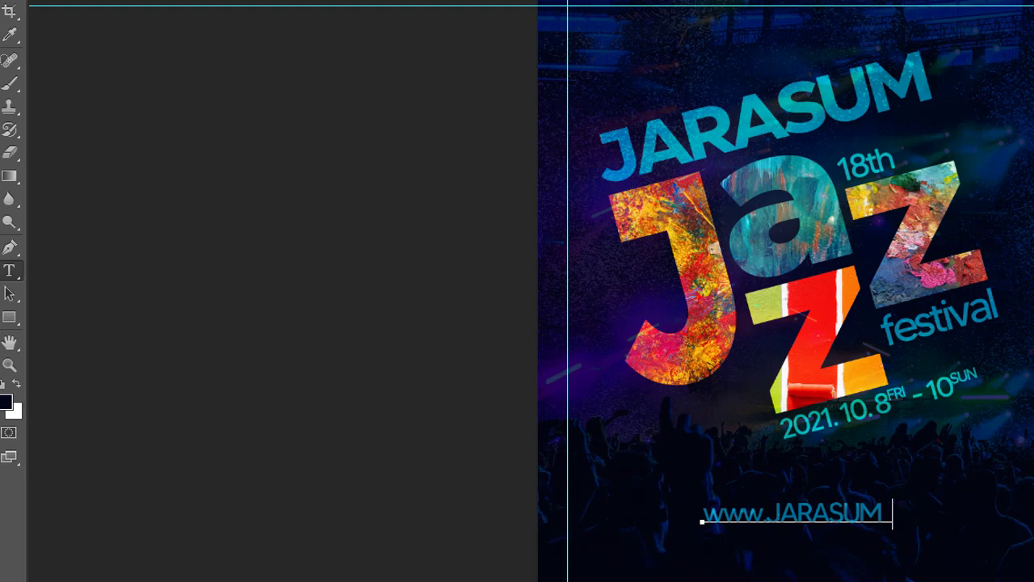
type("z")
key("BackSpace")
type("ZAZZ.CON")
key("BackSpace")
key("BackSpace")
key("BackSpace")
key("BackSpace")
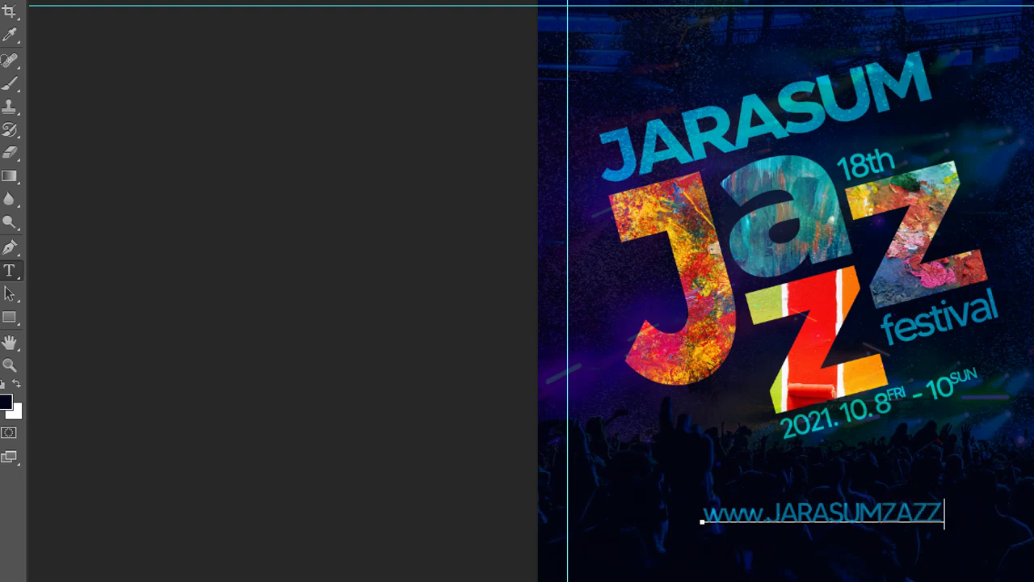
type(".COM")
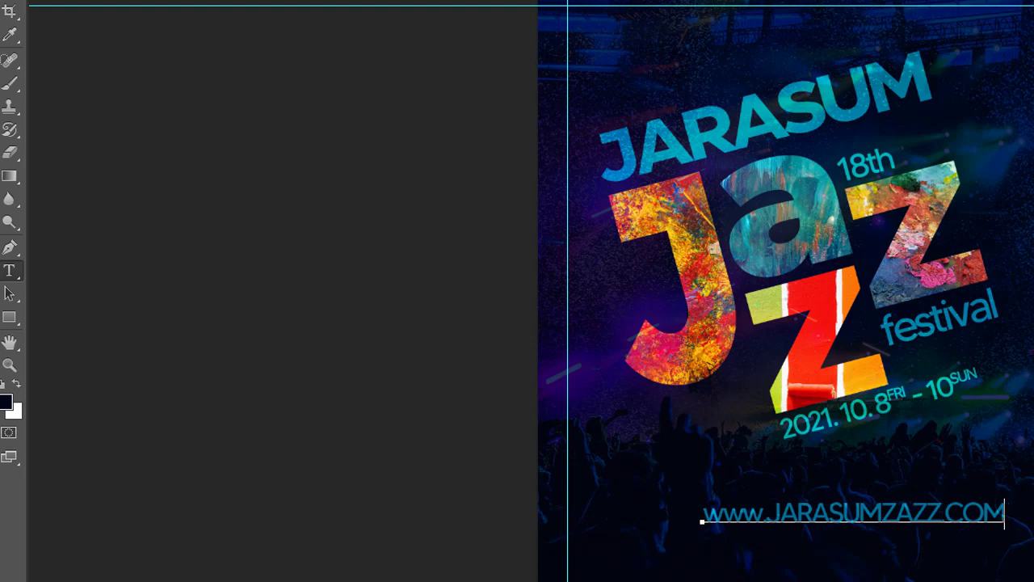
key("ctrl+a")
left_click(796, 513)
key("BackSpace")
key("BackSpace")
key("BackSpace")
type("WWW")
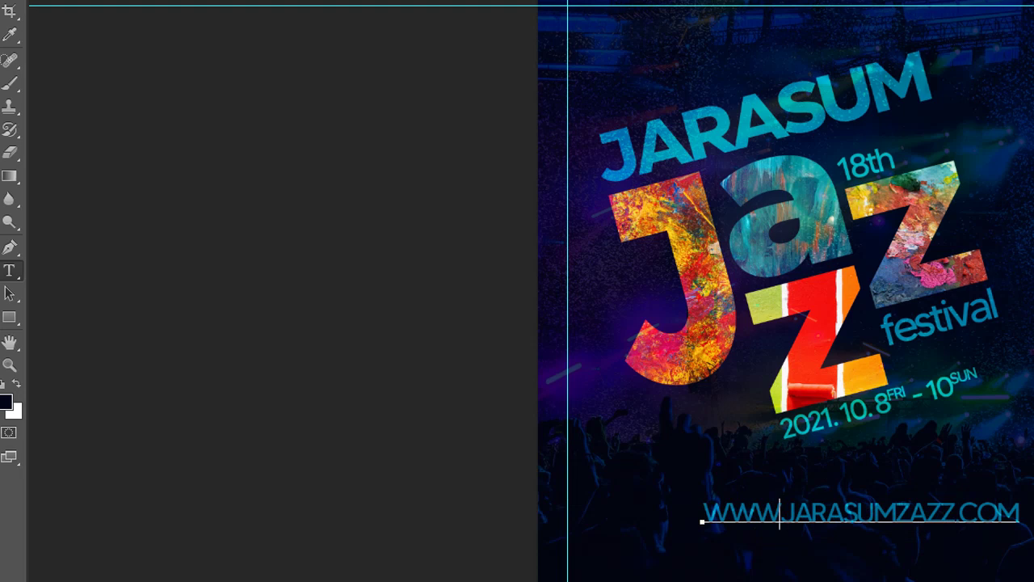
mouse_move(573, 578)
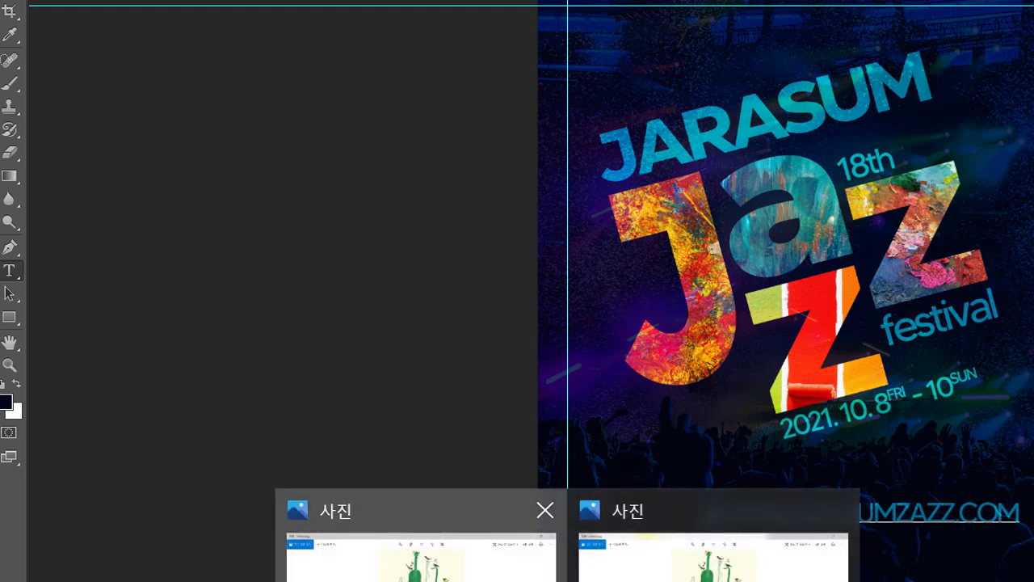
left_click(422, 558)
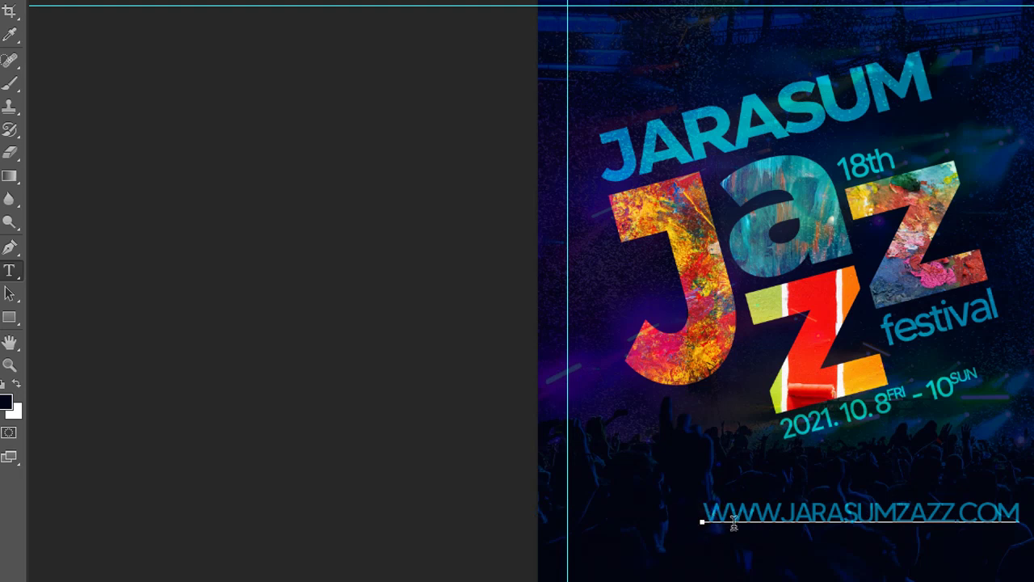
left_click(977, 509)
key("ctrl+a")
type("www.jazz")
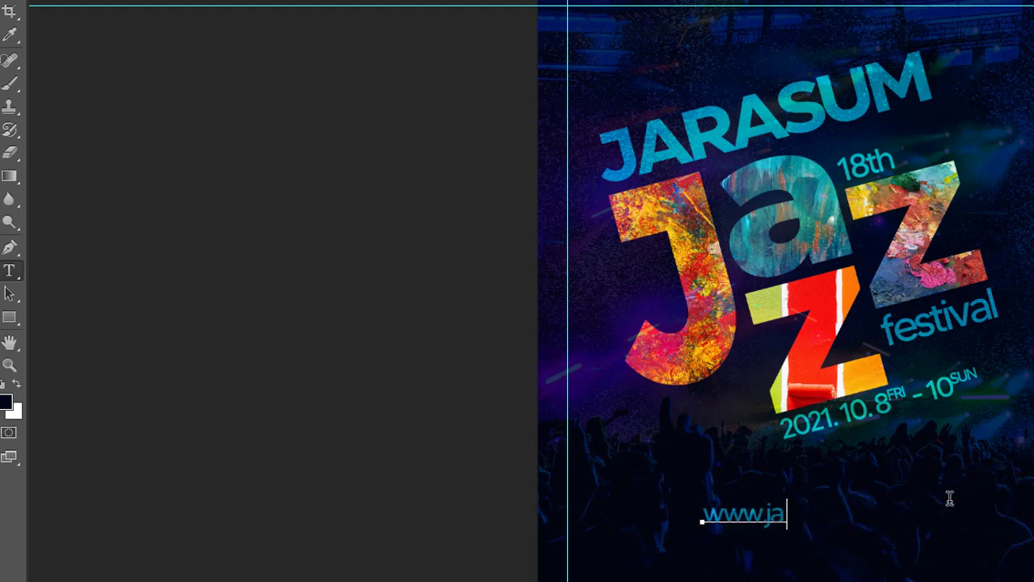
key("BackSpace")
key("BackSpace")
type("rasumz")
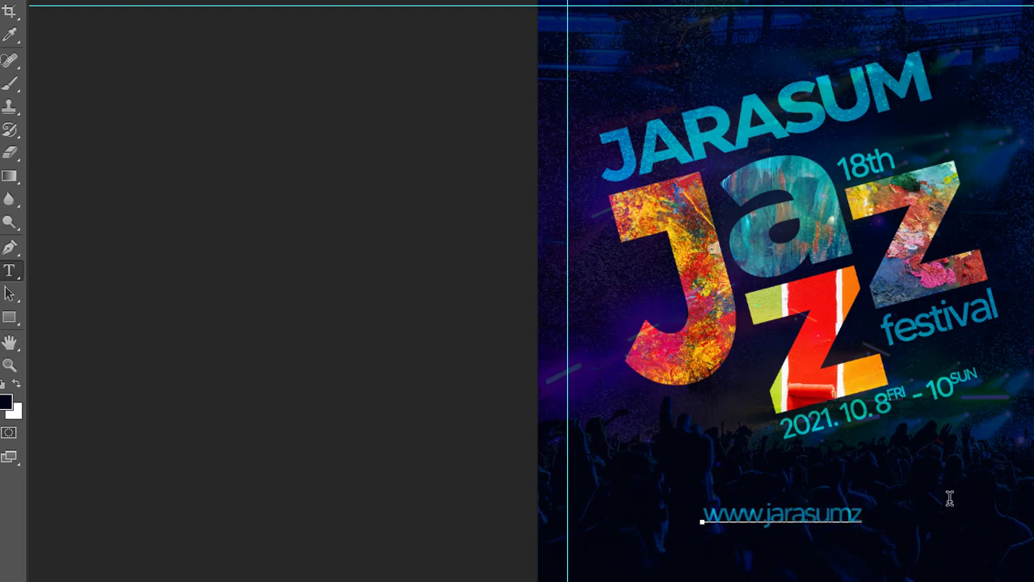
type("z")
key("BackSpace")
type("azz.com")
key("ctrl+Return")
Step: Move the web address line down near the poster's bottom edge
key("v")
left_click_drag(882, 517, 862, 568)
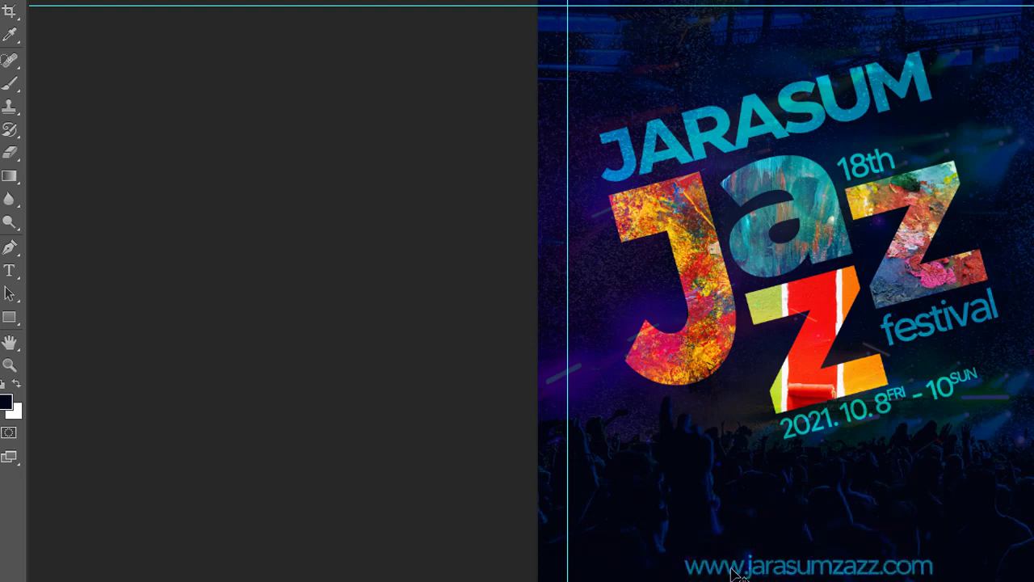
Step: Try adding a vertical bar or another special symbol in front of the web address
key("t")
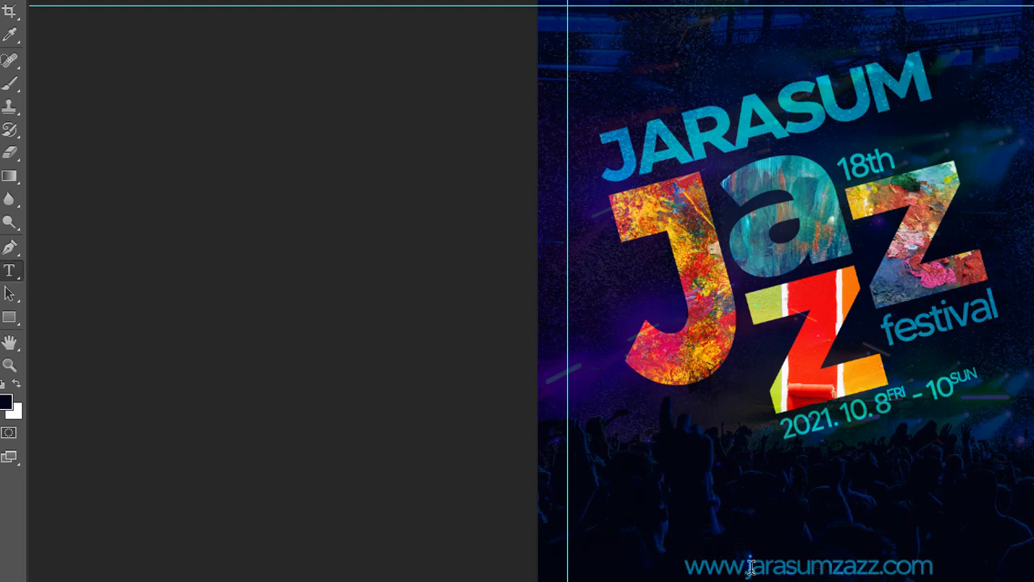
left_click(693, 568)
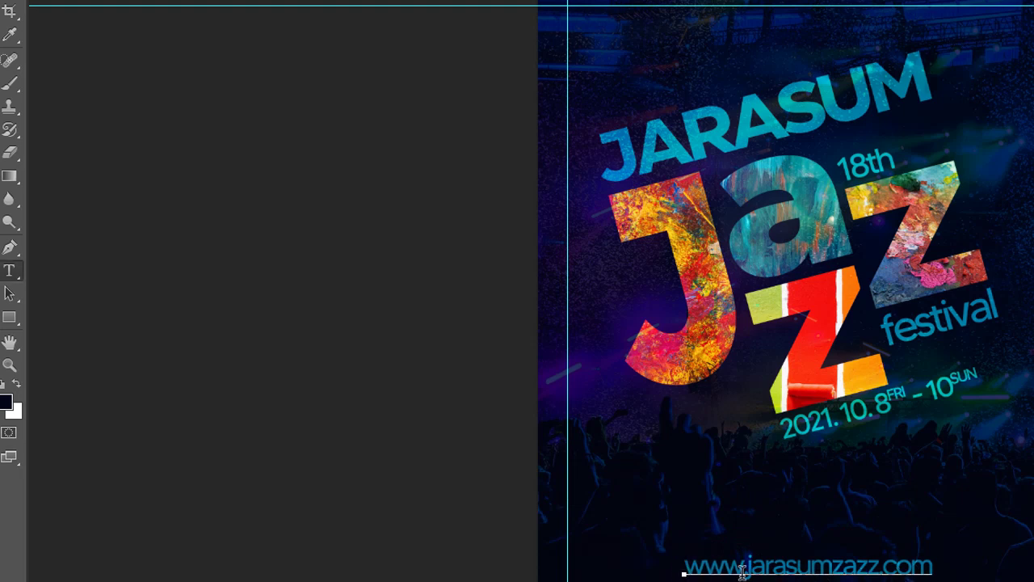
type("r")
key("BackSpace")
type("ㄱ")
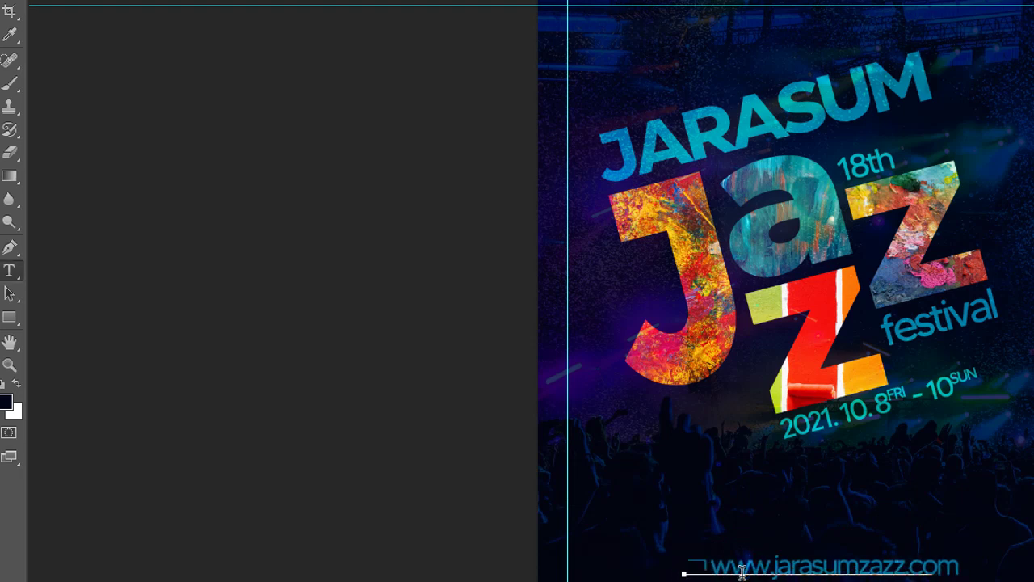
key("Hangul_Hanja")
key("Tab")
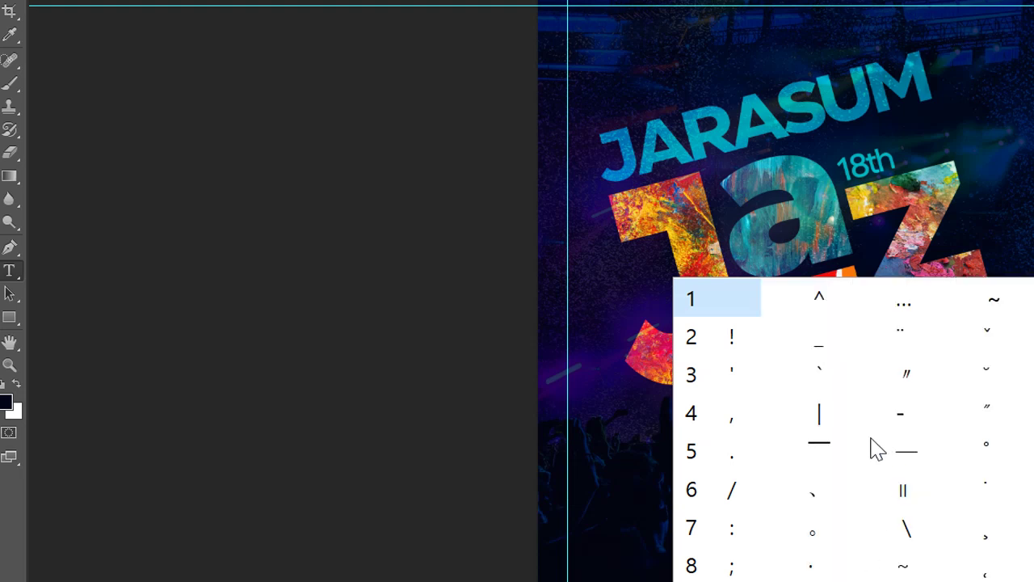
left_click(820, 413)
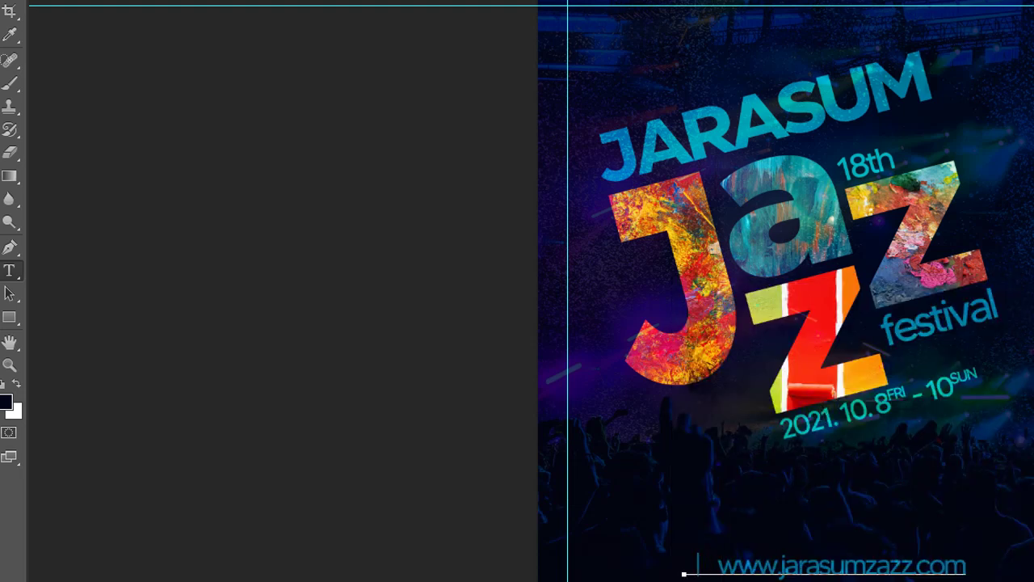
key("BackSpace")
key("BackSpace")
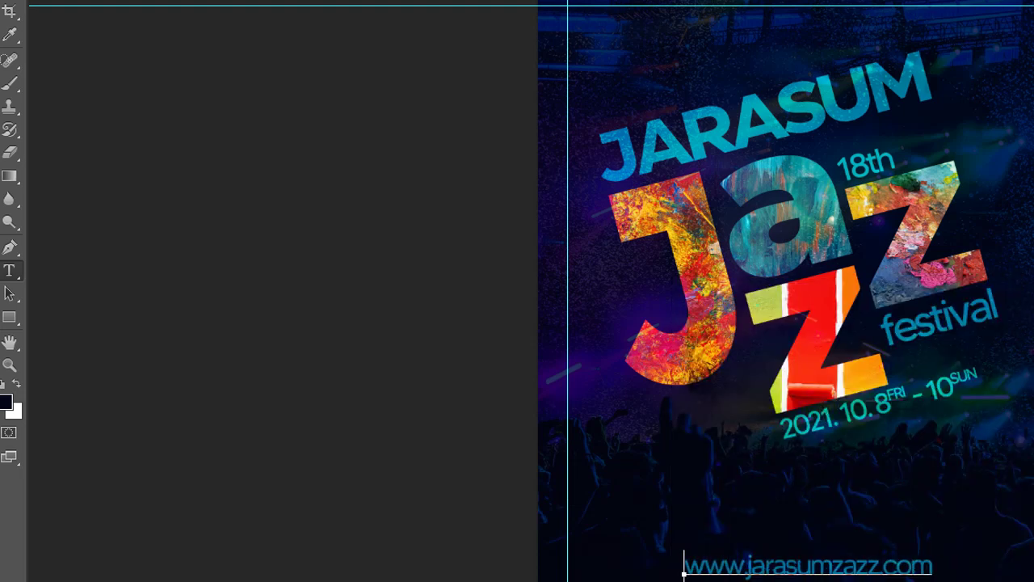
type("ㅍ")
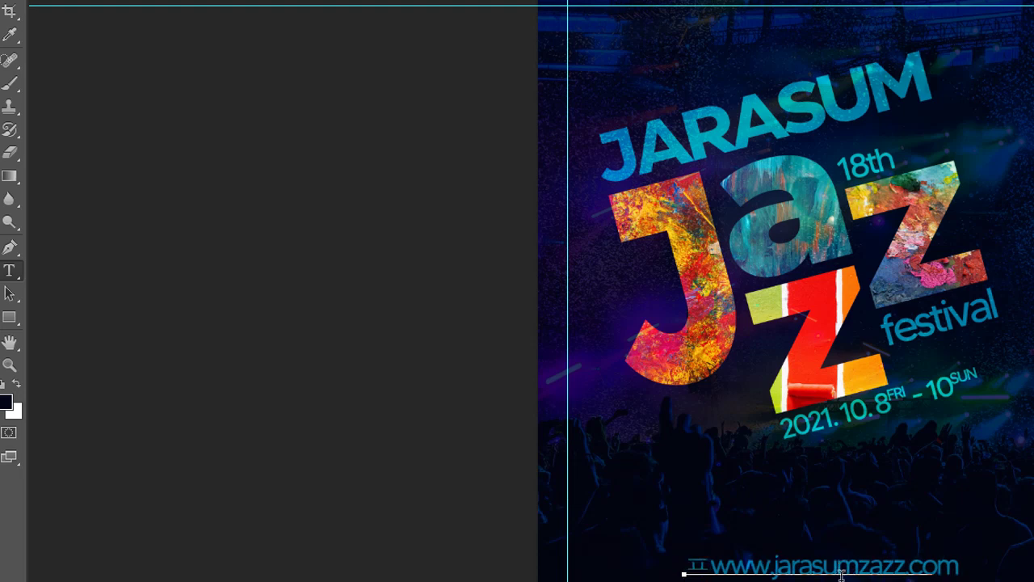
key("BackSpace")
key("ctrl+Return")
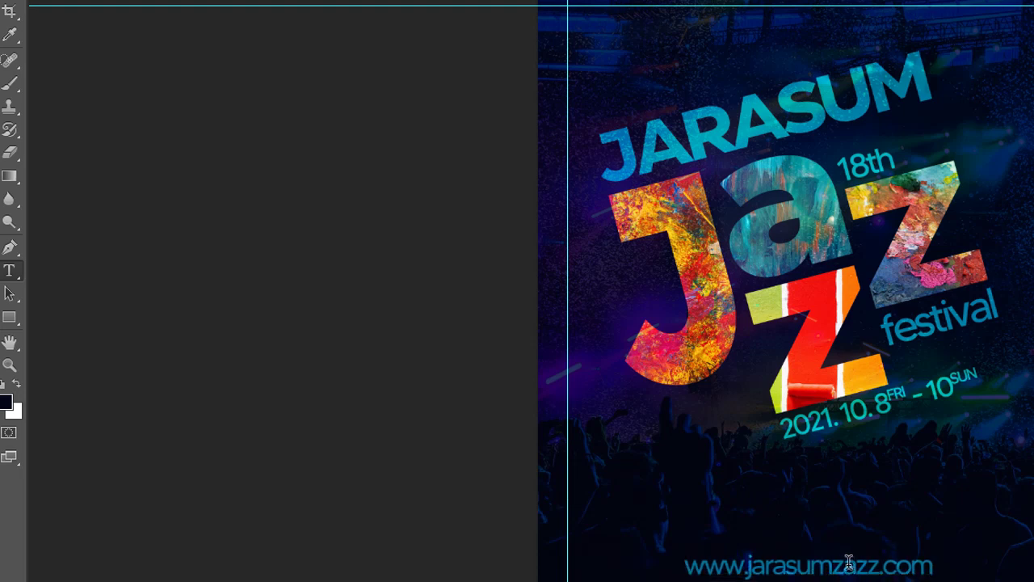
Step: Try shifting the web address slightly around its place above the bottom guide
key("v")
mouse_move(840, 574)
left_mouse_down()
mouse_move(818, 566)
mouse_move(843, 559)
mouse_move(870, 509)
mouse_move(824, 559)
mouse_move(830, 576)
left_mouse_up()
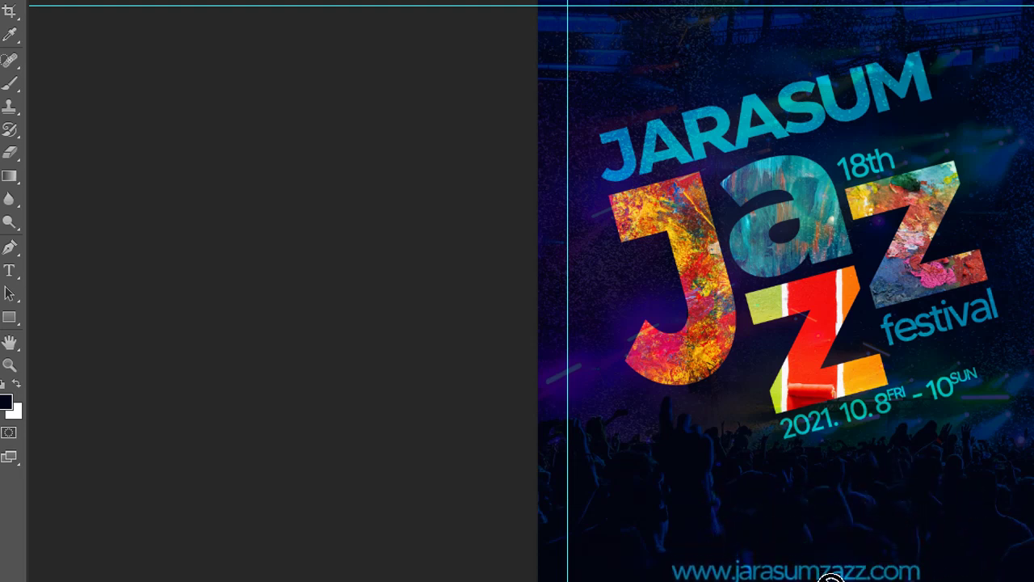
key("ctrl+z")
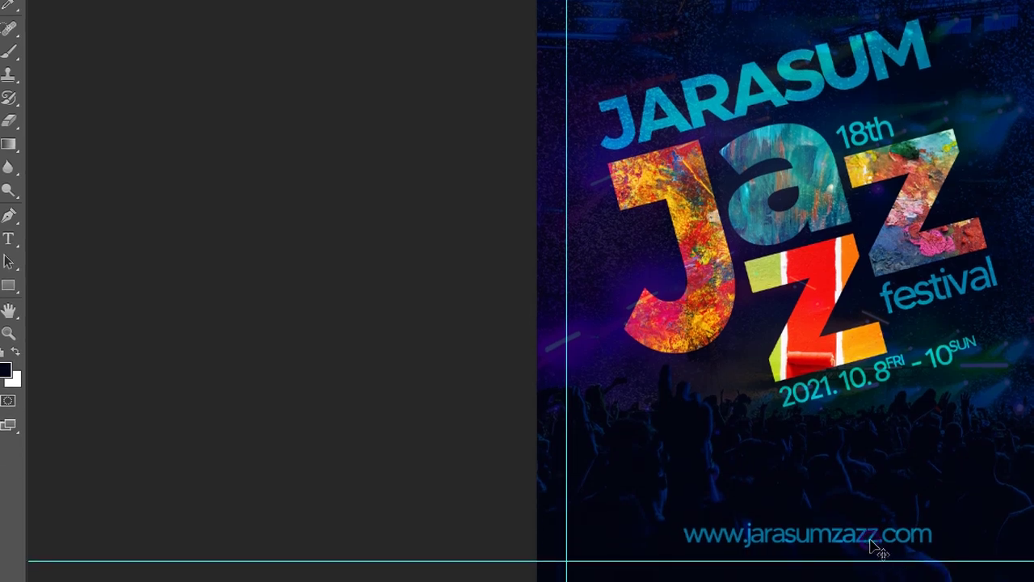
mouse_move(878, 545)
left_mouse_down()
mouse_move(878, 526)
mouse_move(879, 537)
left_mouse_up()
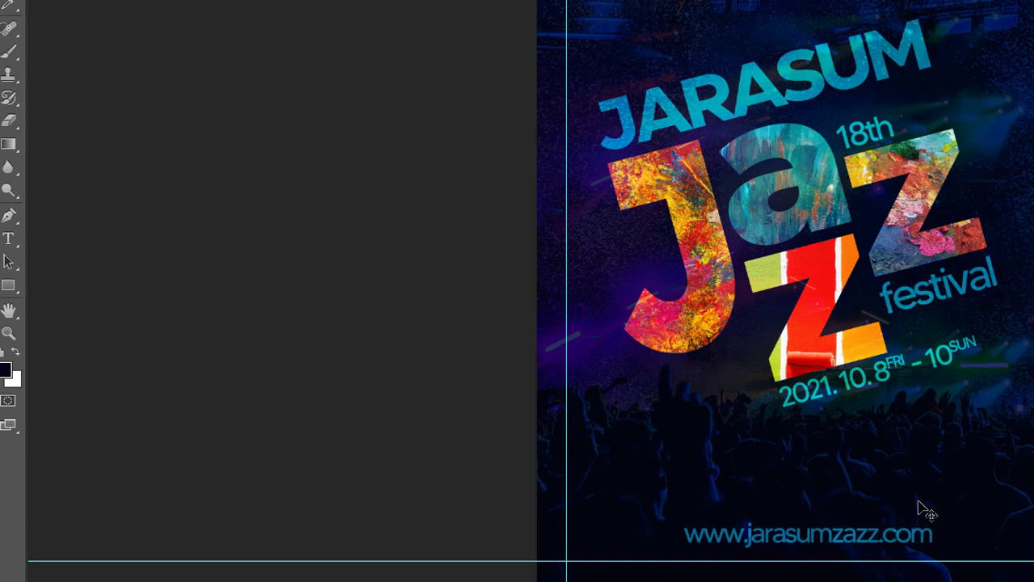
left_click_drag(865, 535, 869, 510)
key("ctrl+z")
Step: Duplicate the tilted date line directly beneath the original and replace the copy's text with 자라섬과 가평일대
left_click_drag(830, 390, 864, 411)
key("ctrl+z")
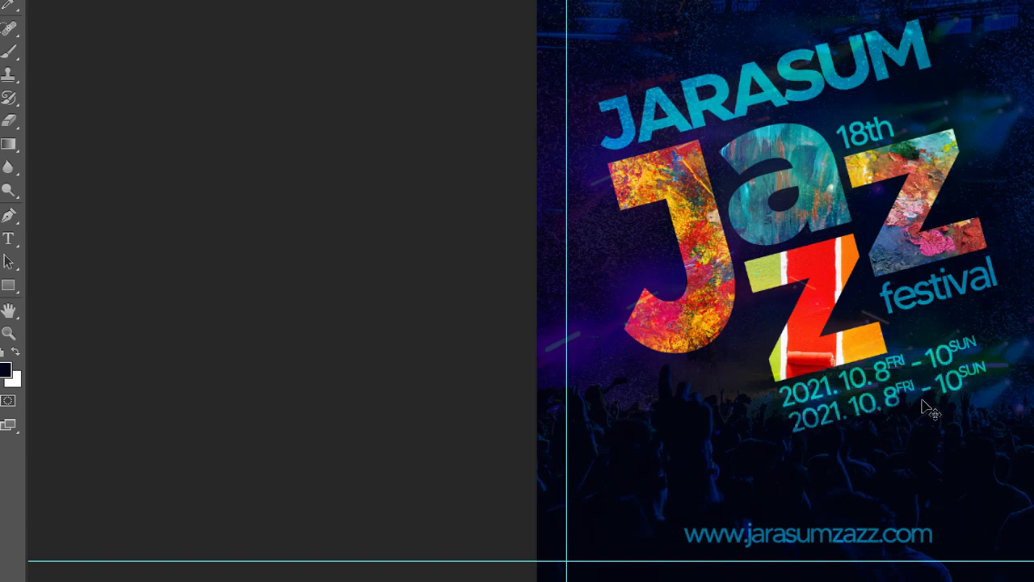
key("t")
left_click(870, 396)
key("ctrl+a")
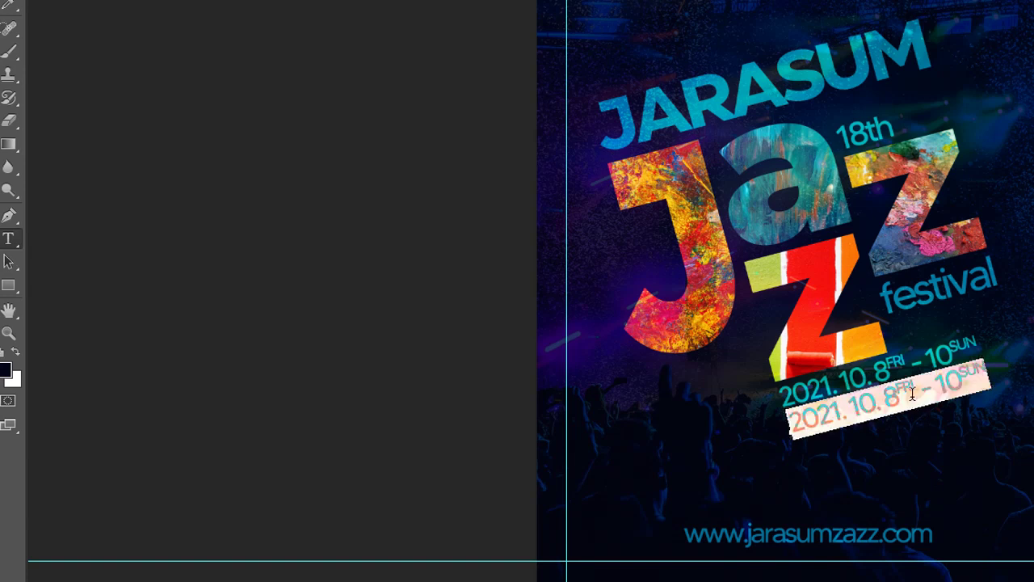
type("wkfk")
key("BackSpace")
key("BackSpace")
key("BackSpace")
key("BackSpace")
type("자")
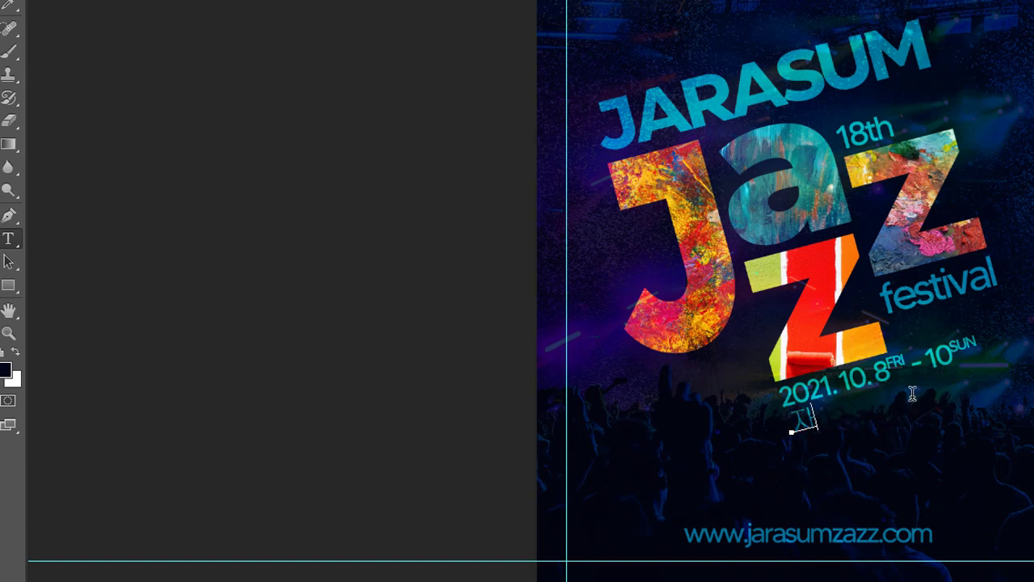
type("라섬과 걸평일대")
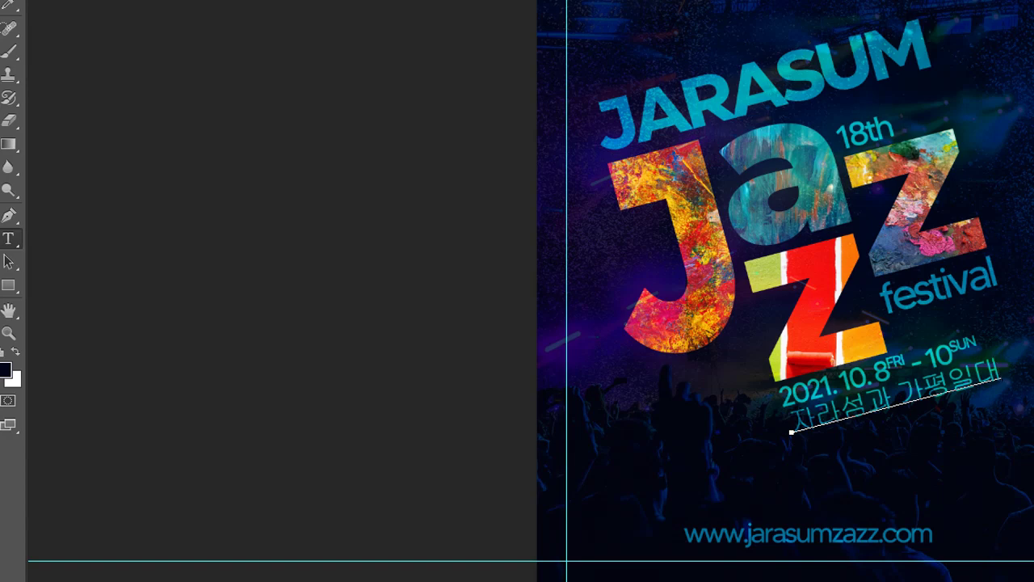
Step: Set the font of the whole 자라섬과 가평일대 line to 나눔스퀘어
key("ctrl+a")
left_click(240, 1)
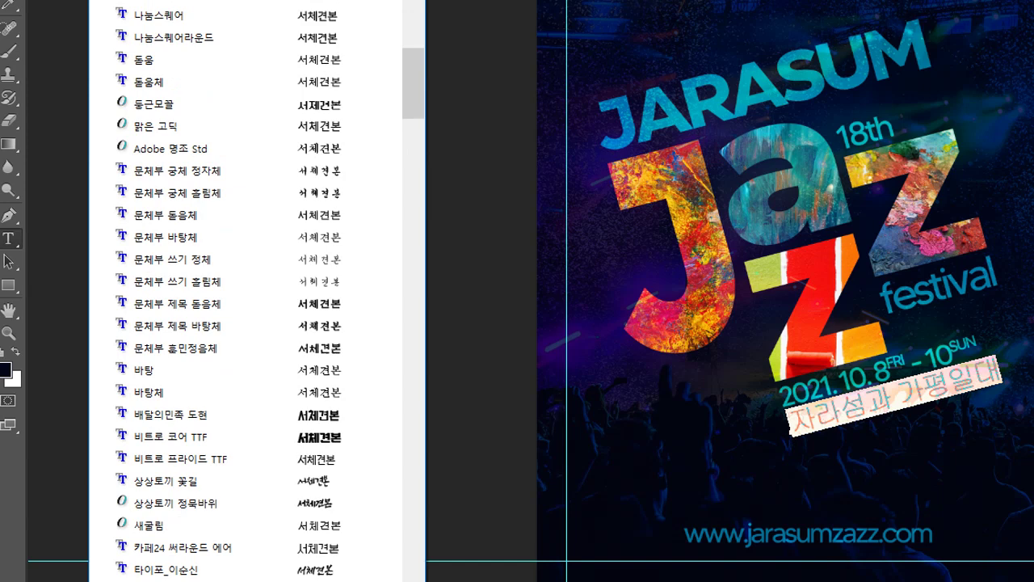
left_click(244, 14)
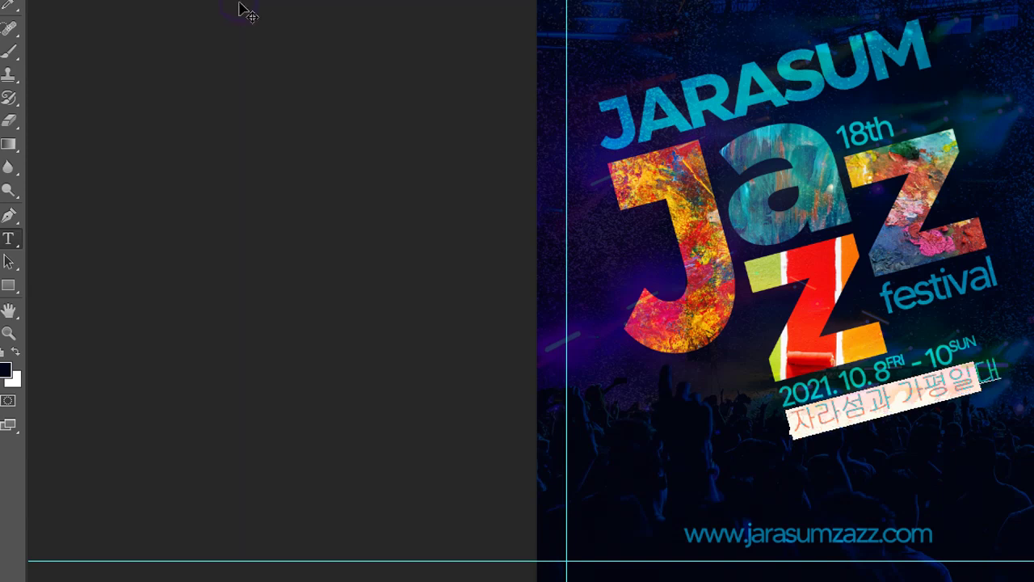
Step: Try 배달의민족 도현 and 나눔스퀘어라운드 as fonts for the 자라섬과 가평일대 line
left_click(202, 2)
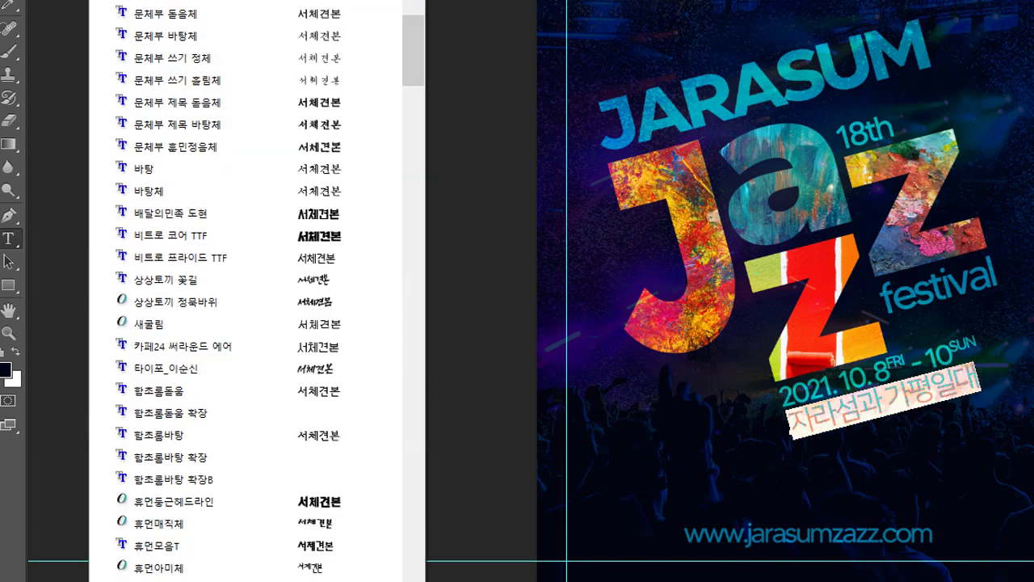
left_click(332, 260)
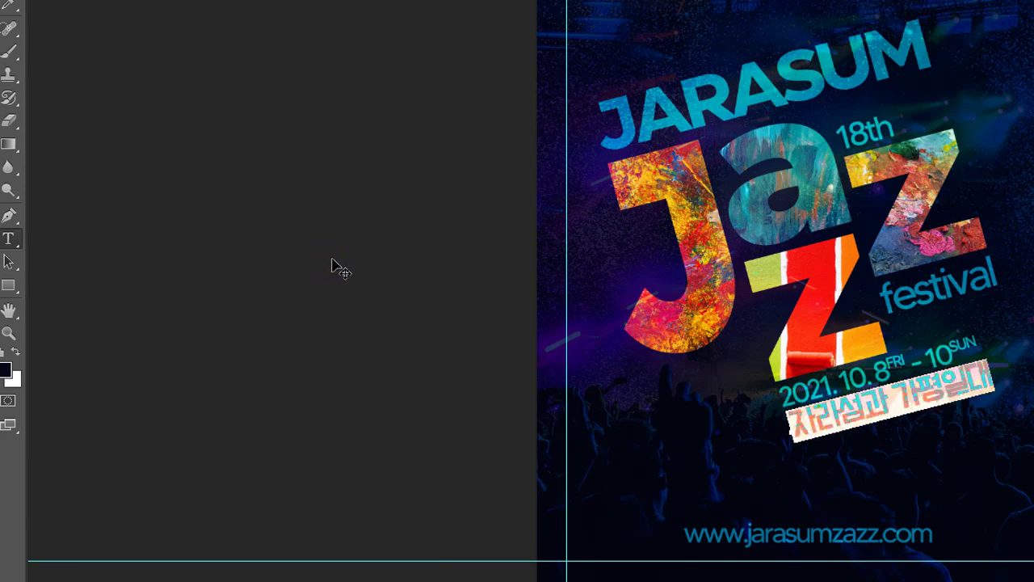
left_click(202, 2)
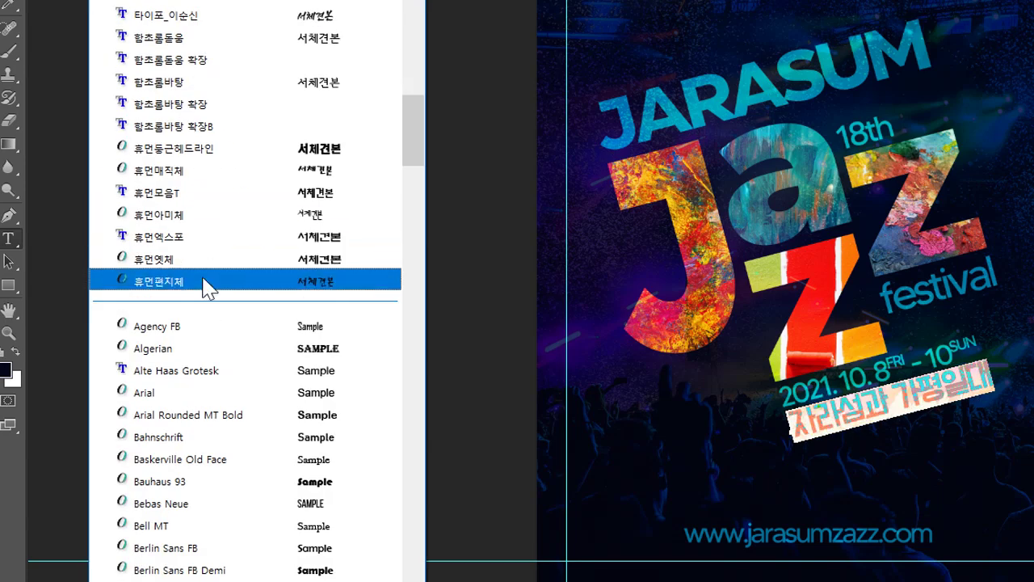
scroll(314, 182, "down", 2)
scroll(392, 461, "down", 6)
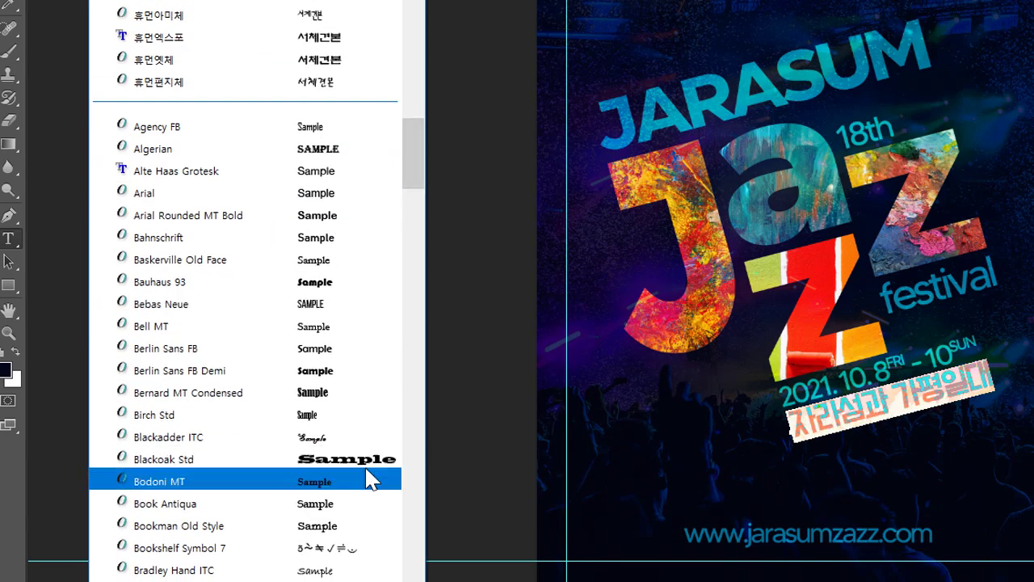
scroll(361, 311, "up", 5)
scroll(361, 311, "up", 15)
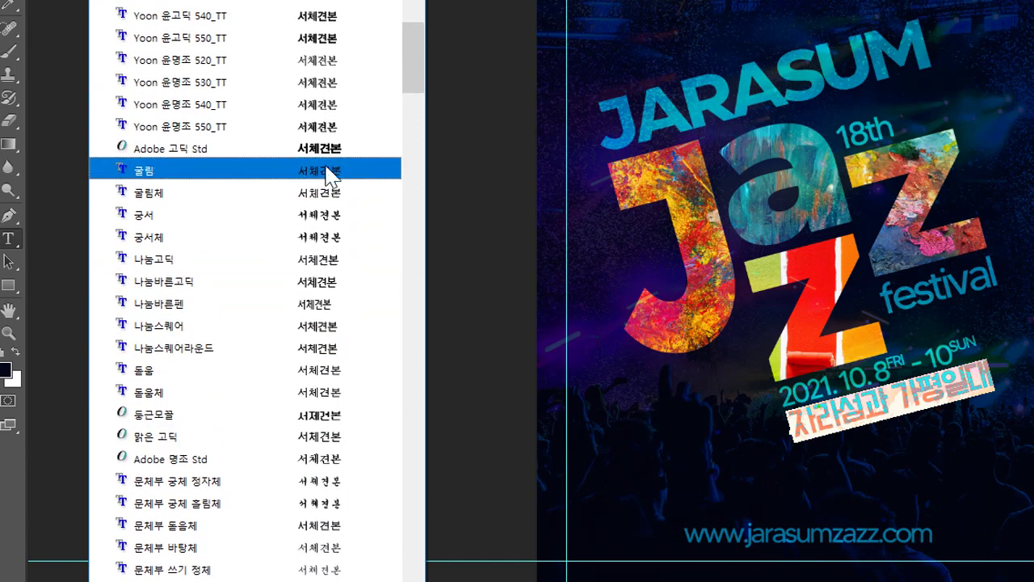
scroll(339, 286, "down", 4)
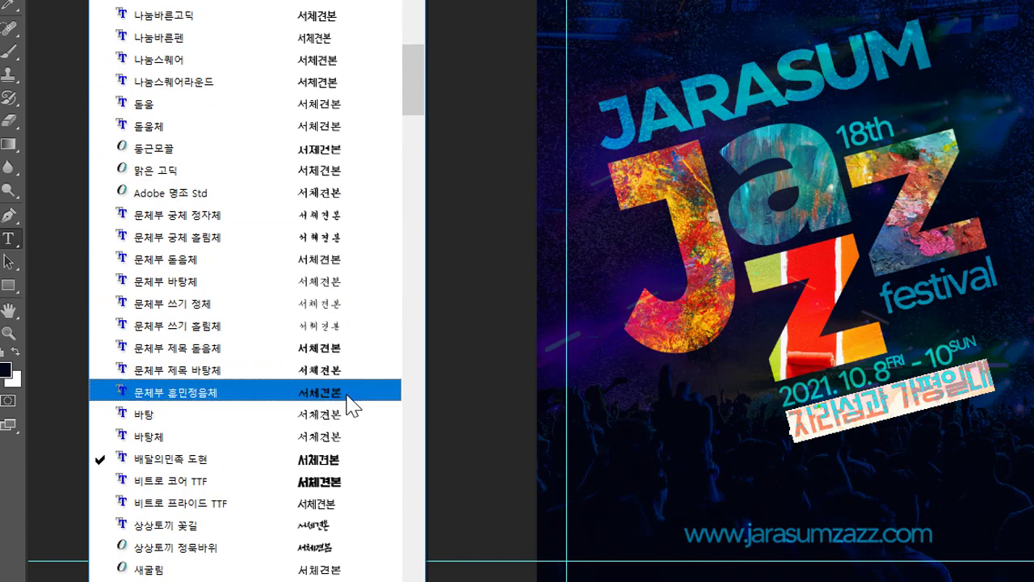
scroll(339, 565, "down", 1)
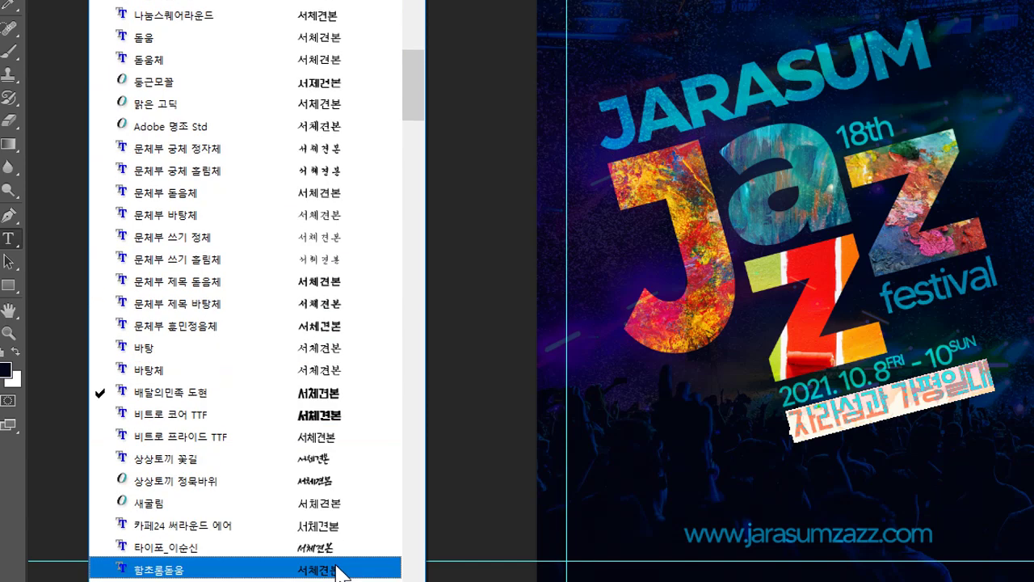
scroll(340, 570, "down", 3)
scroll(334, 529, "up", 3)
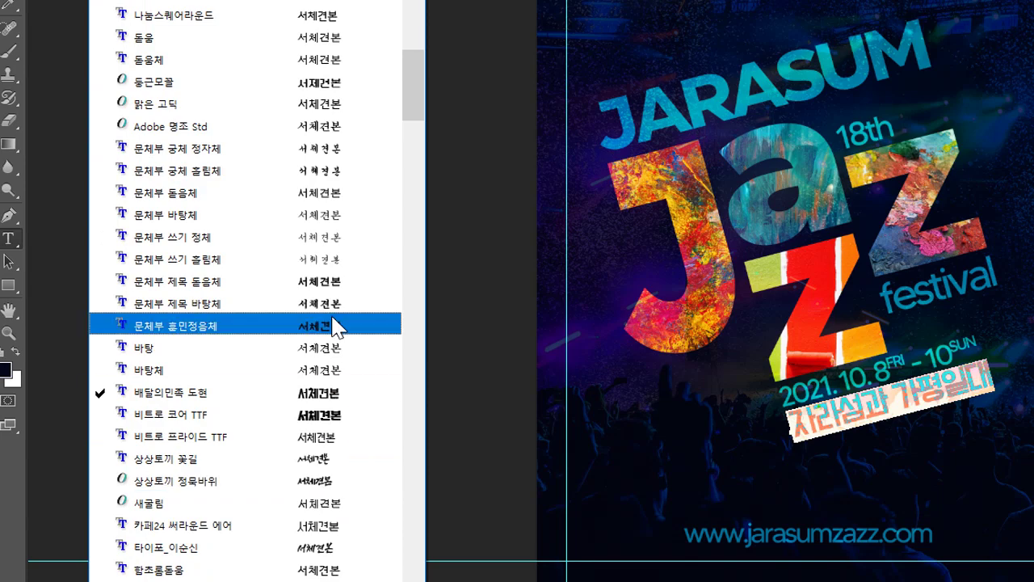
scroll(331, 154, "up", 2)
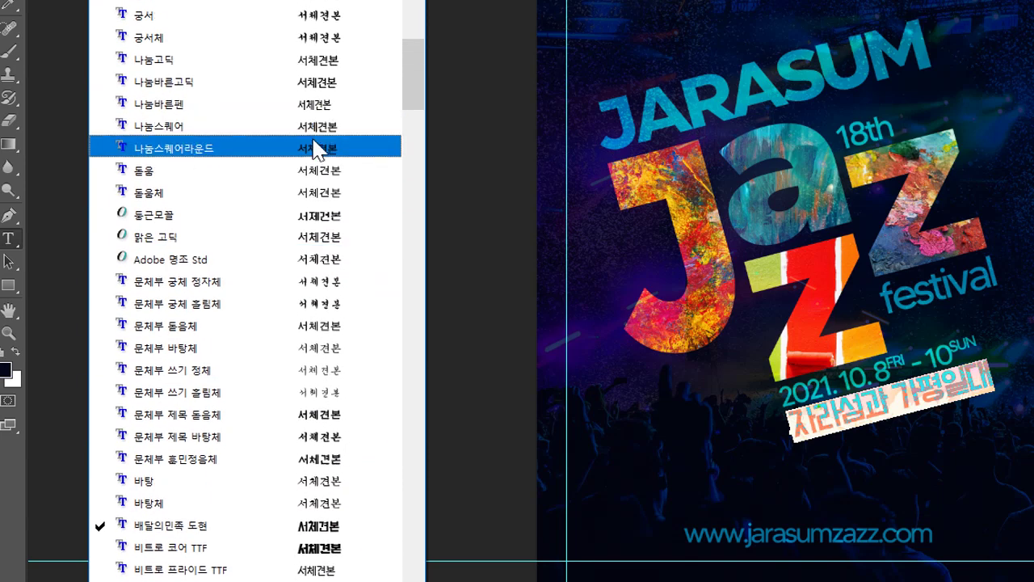
left_click(313, 141)
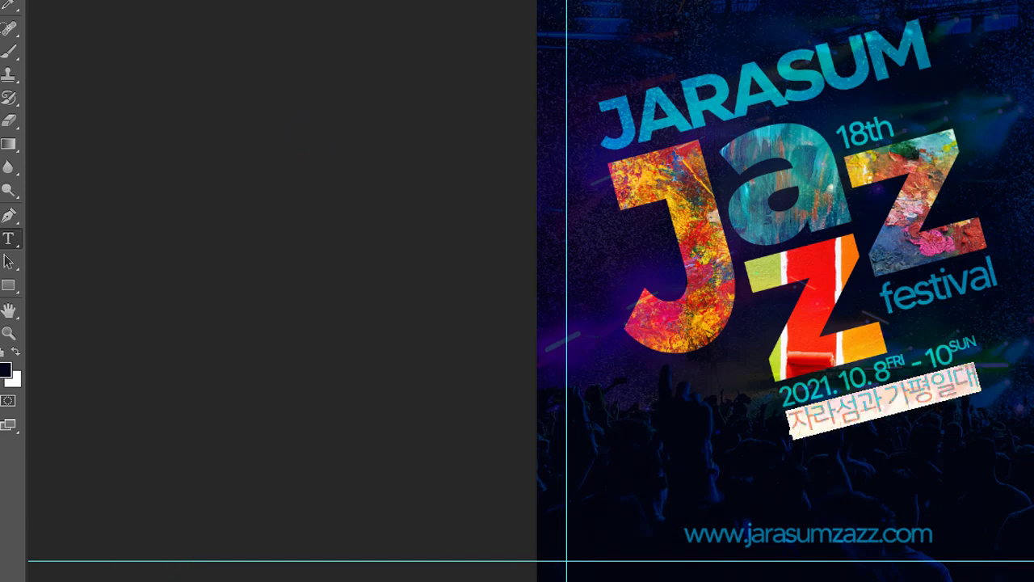
Step: Try the 나눔스퀘어 font on the 자라섬과 가평일대 line again
left_click(231, 2)
scroll(231, 8, "up", 3)
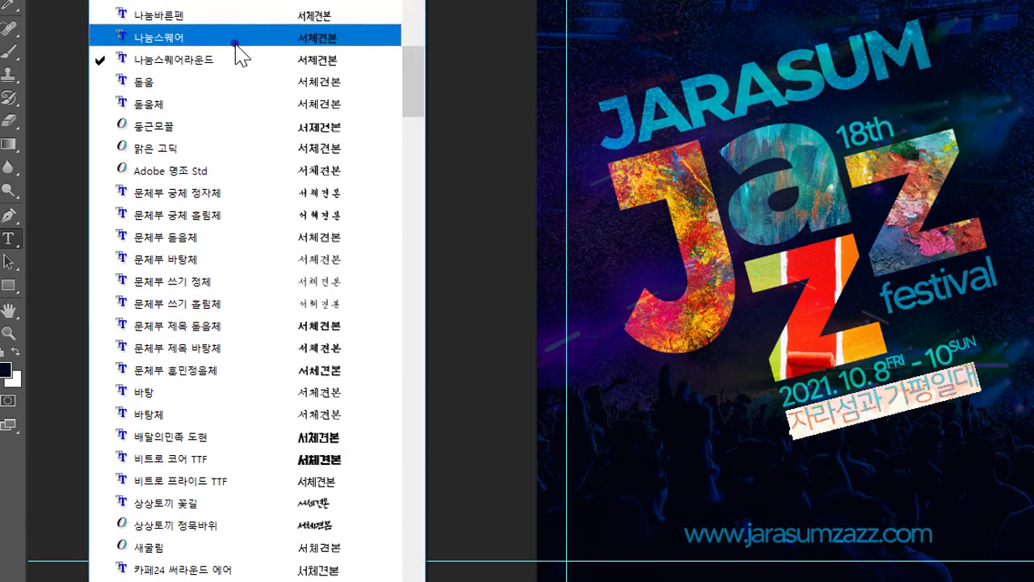
left_click(236, 39)
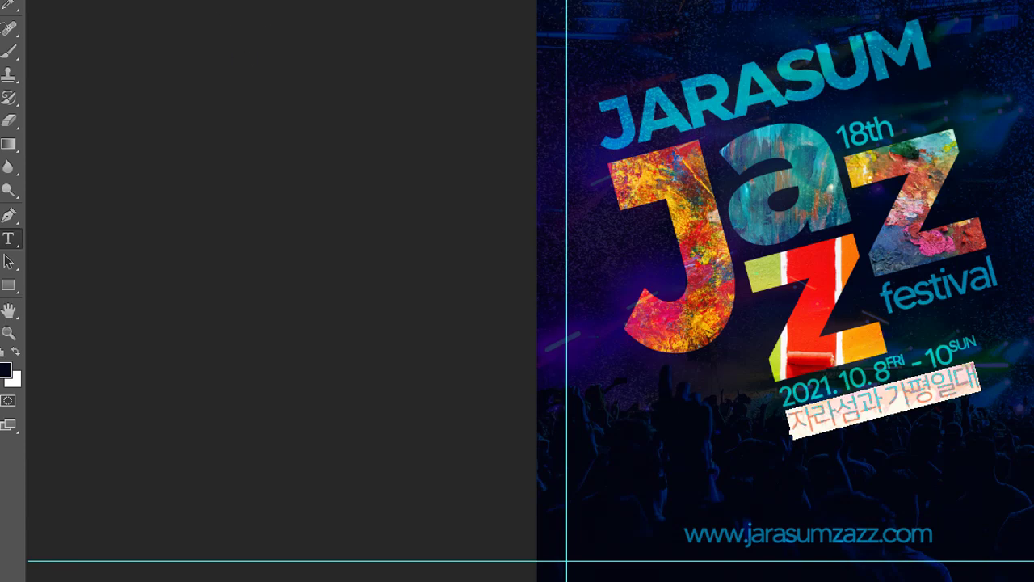
Step: Try two more Korean fonts on the 자라섬과 가평일대 line to compare letter shapes and widths
left_click(315, 3)
scroll(258, 72, "up", 2)
scroll(282, 39, "down", 3)
left_click(277, 28)
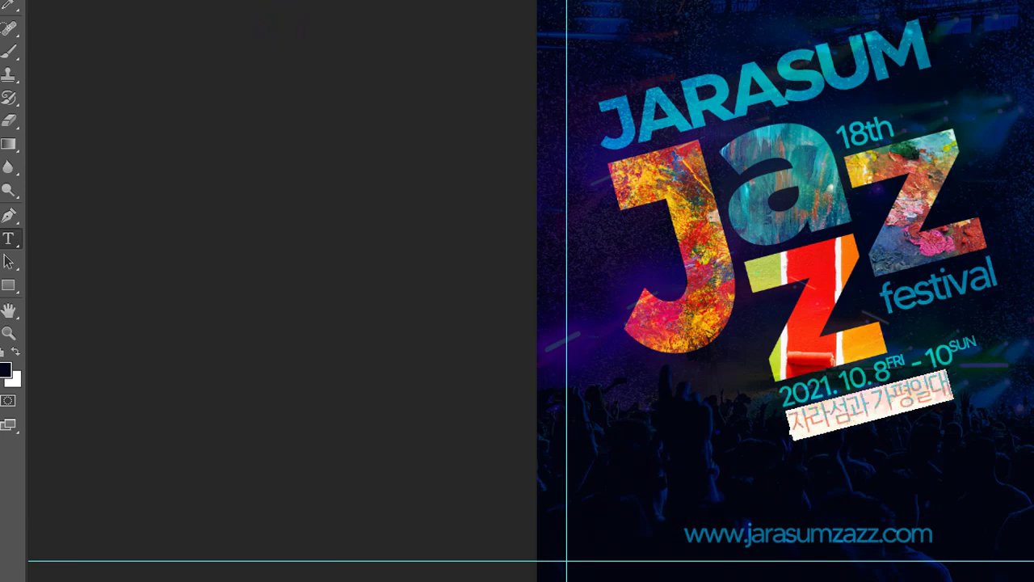
left_click(315, 3)
scroll(208, 33, "up", 2)
scroll(208, 7, "down", 2)
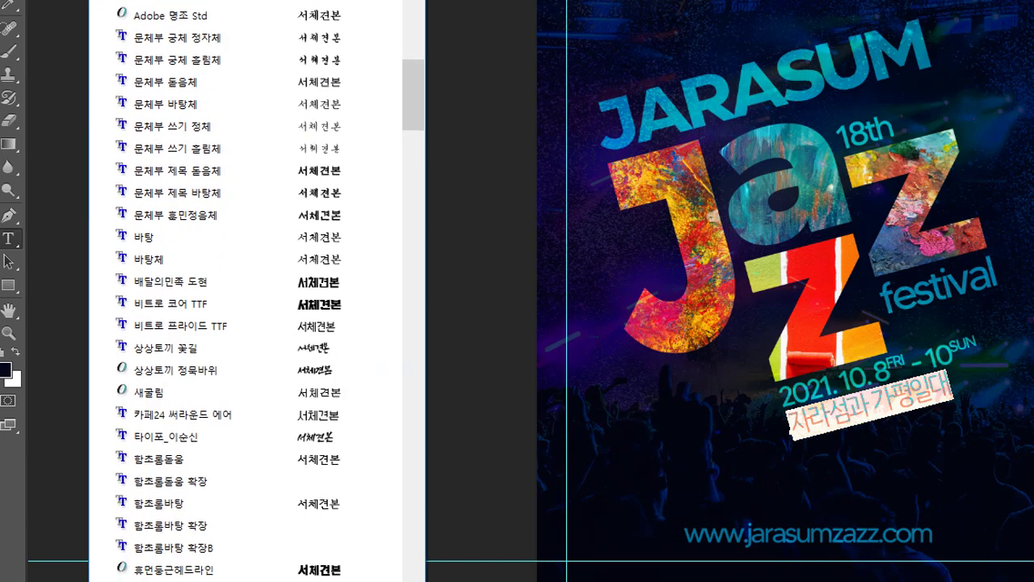
left_click(242, 5)
Step: Apply another thin, wider Korean gothic font to the 자라섬과 가평일대 line
left_click(315, 3)
scroll(333, 16, "up", 1)
left_click(333, 6)
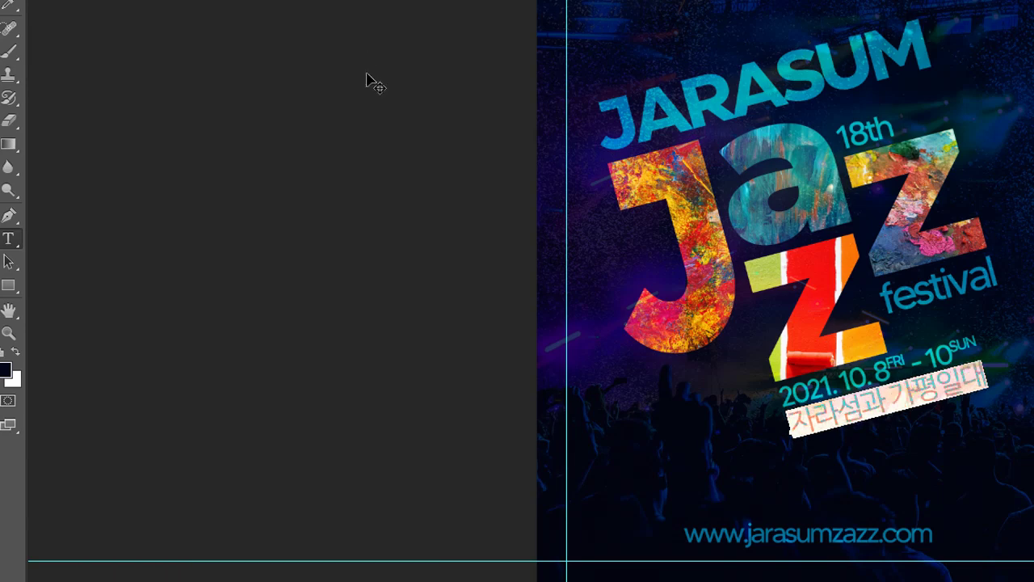
left_click(834, 406)
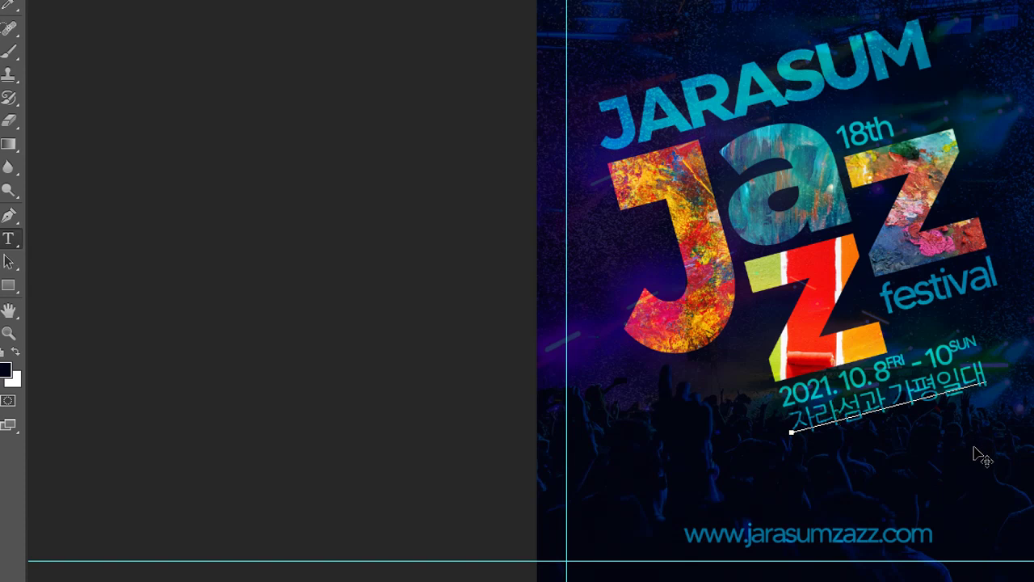
left_click(913, 396)
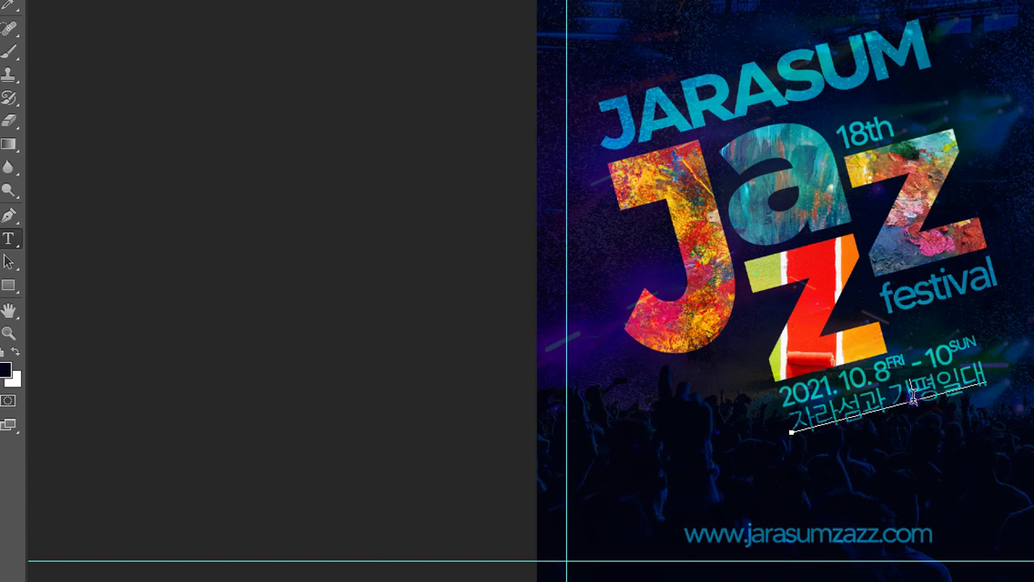
Step: Reduce the text size of the whole 자라섬과 가평일대 line well below the date's, then enlarge it slightly
triple_click(798, 418)
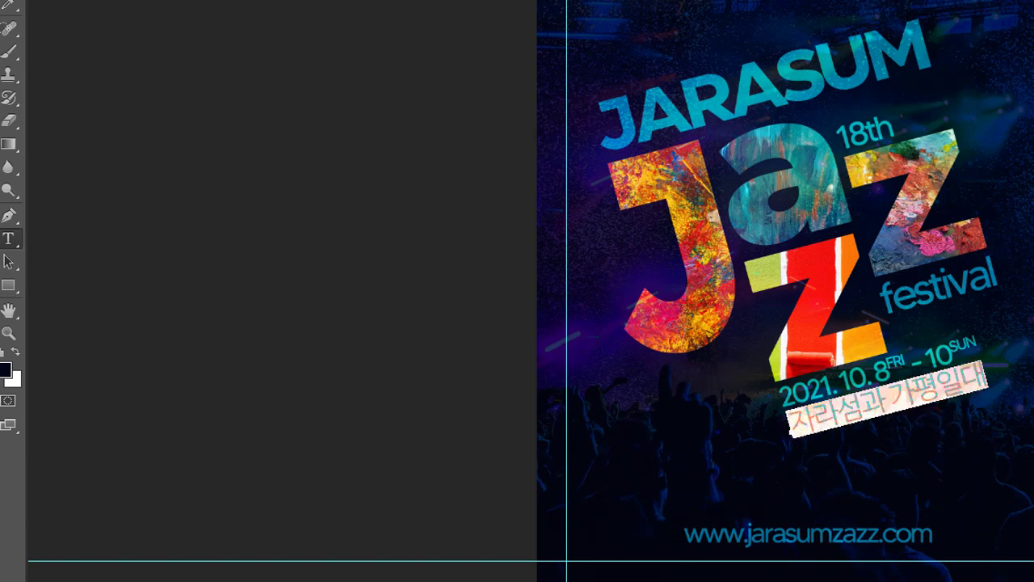
key("Return")
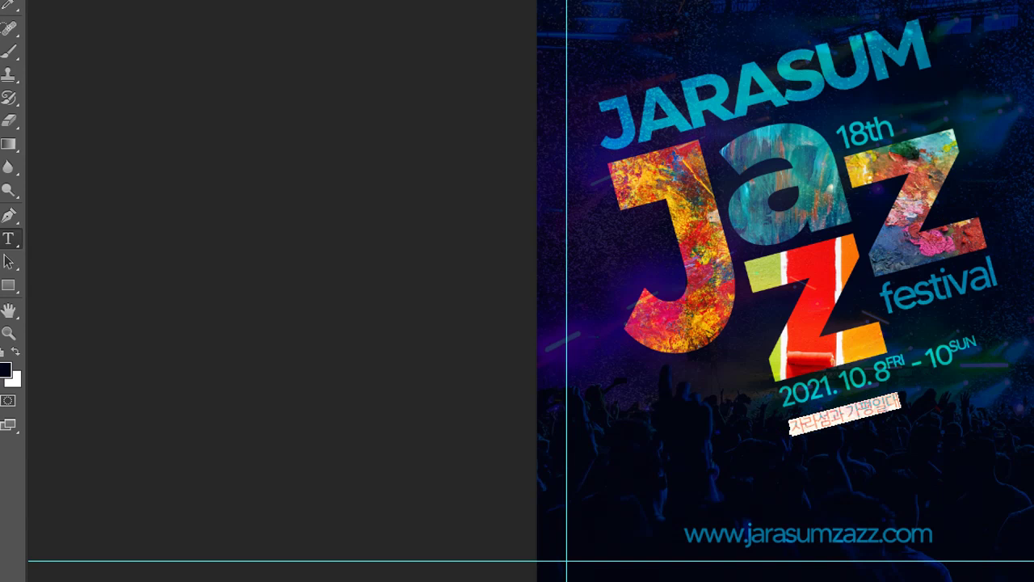
type("2")
key("ctrl+shift+period")
key("ctrl+shift+period")
key("ctrl+shift+period")
key("ctrl+shift+period")
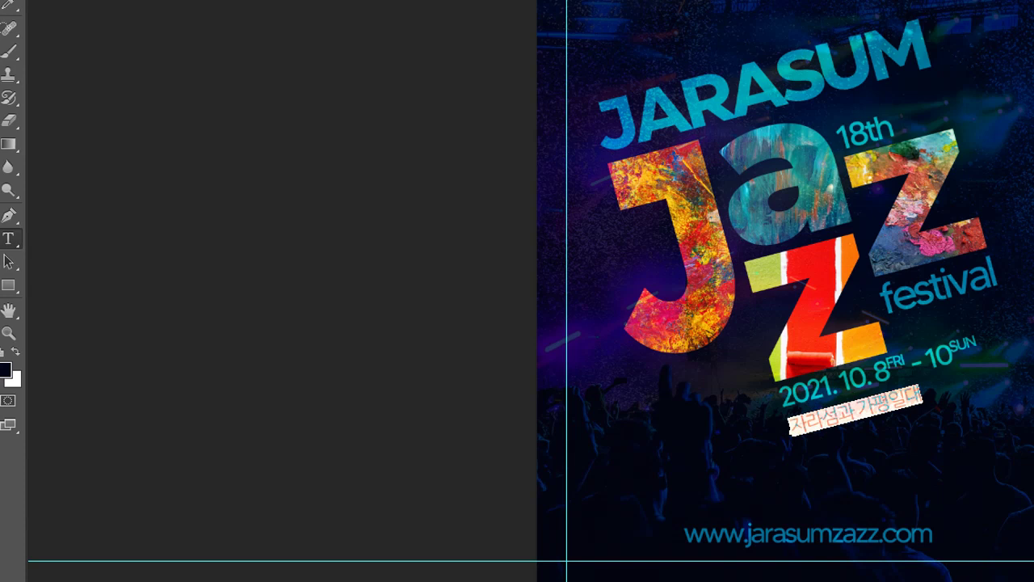
Step: Widen the letter spacing of the 자라섬과 가평일대 line until it spans most of the date's width
key("alt+Left")
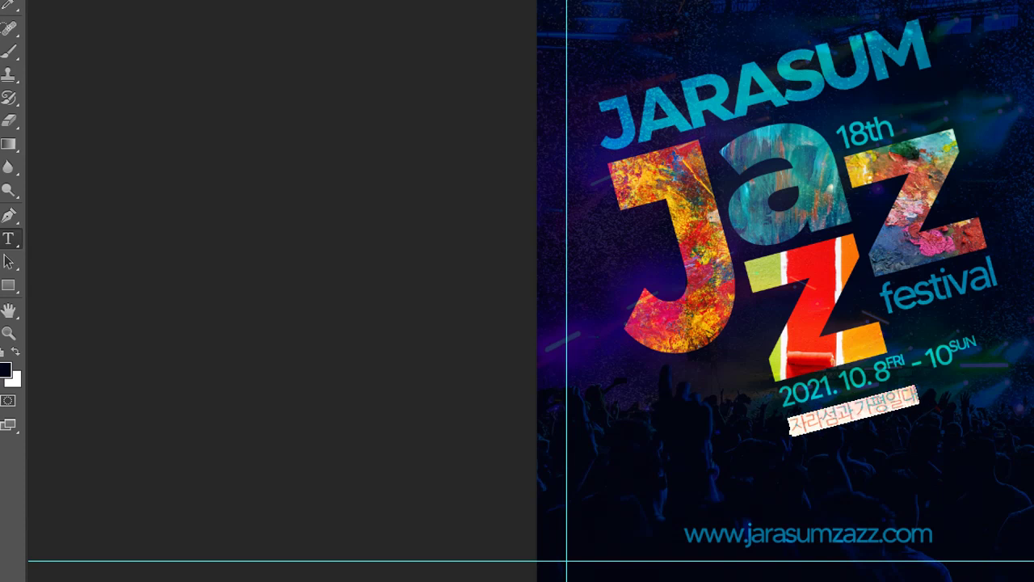
key("alt+Right")
key("alt+Right")
key("alt+Right")
key("alt+Right")
key("alt+Right")
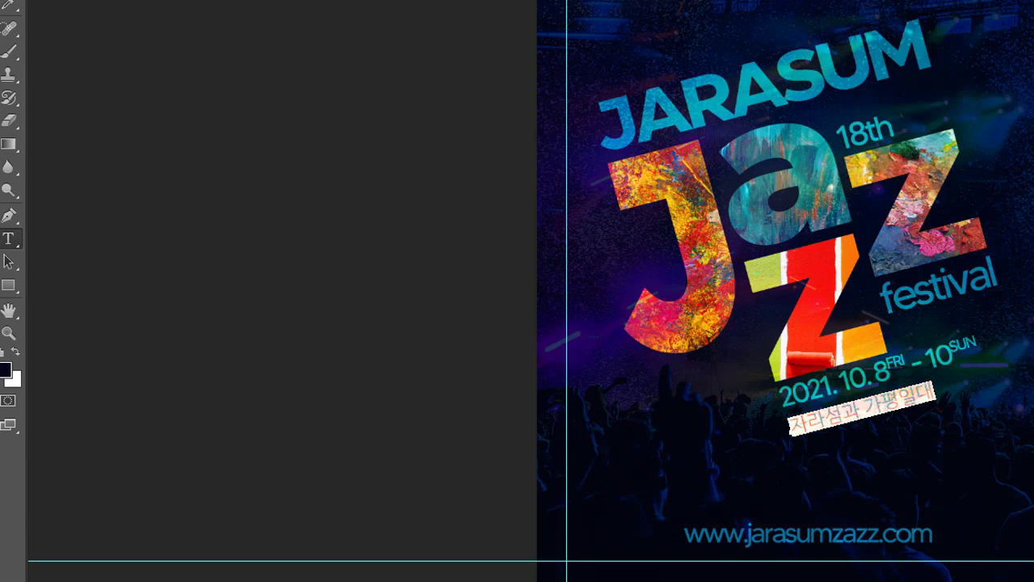
key("alt+Right")
key("alt+Right")
key("alt+Right")
key("alt+Right")
left_click(924, 395)
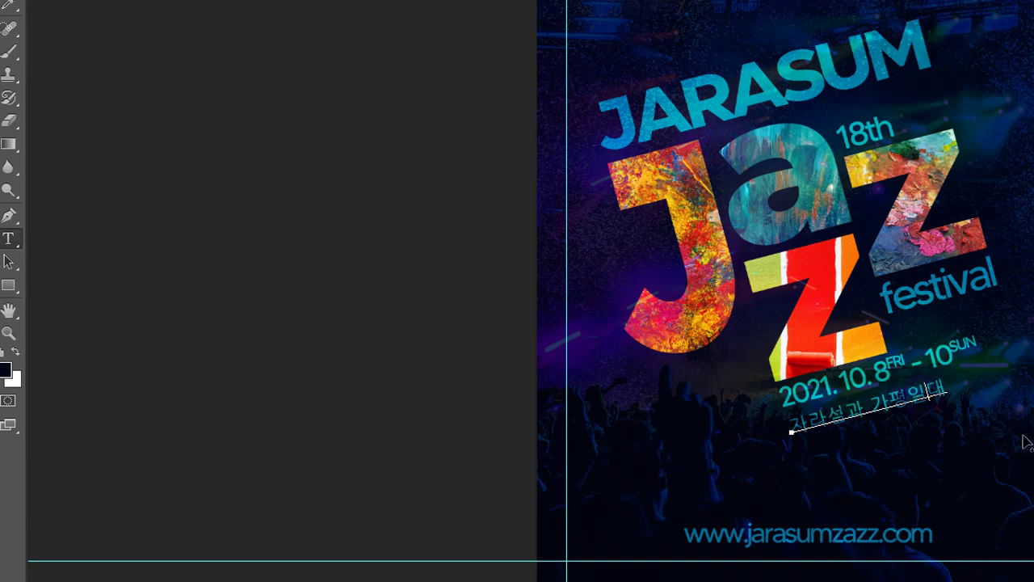
key("ctrl+Return")
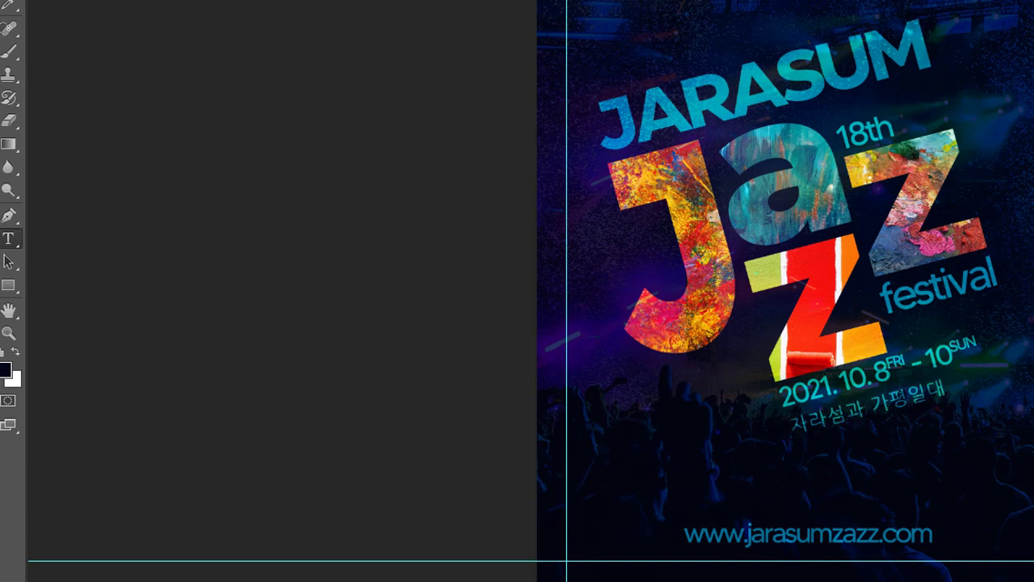
Step: Move the 자라섬과 가평일대 line up close beneath the date, aligned with its start
key("v")
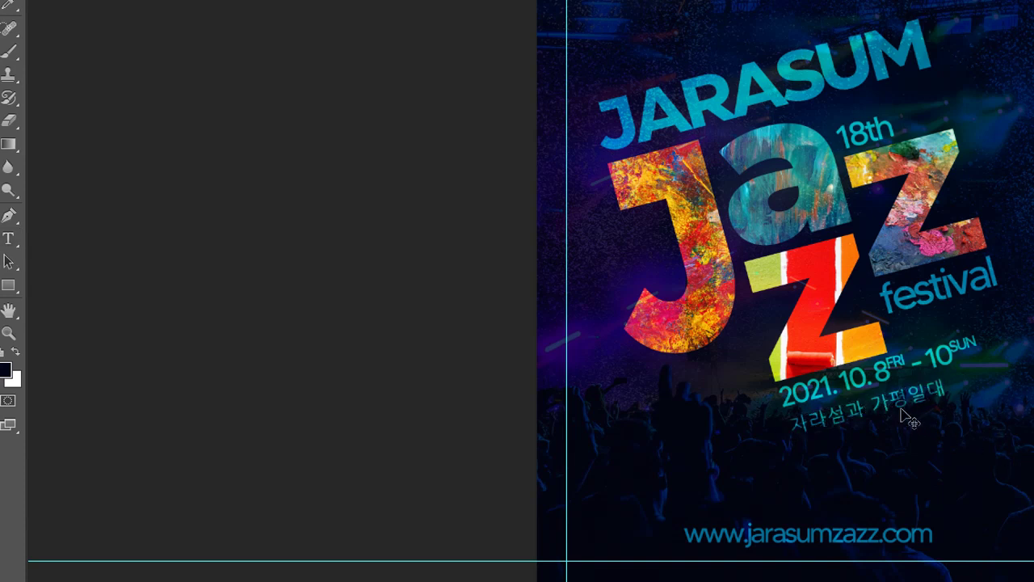
left_click_drag(913, 405, 868, 407)
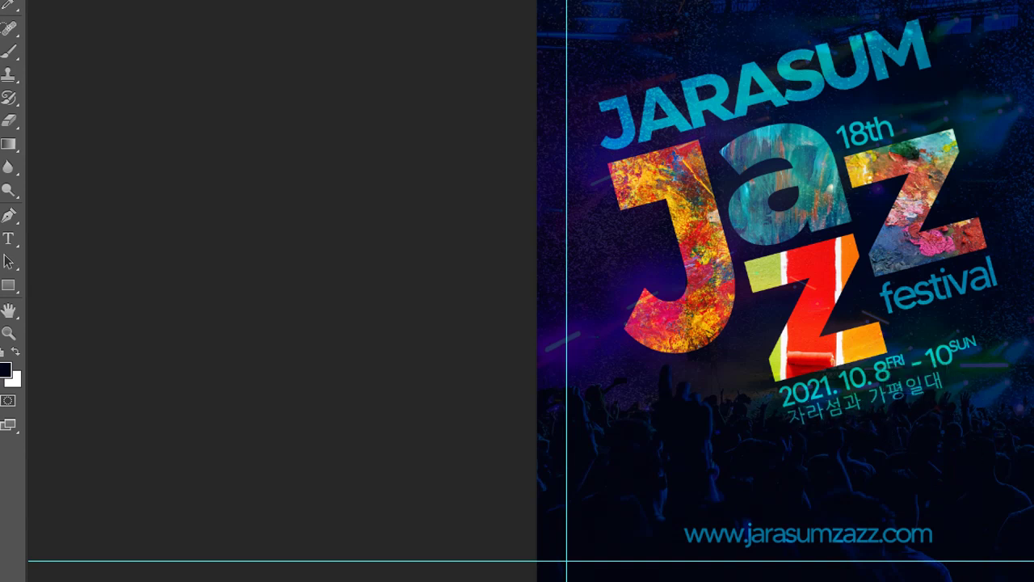
Step: Switch to the reference image folder in File Explorer and open the Dominican Republic 23rd jazz festival poster to examine its text layout
mouse_move(570, 579)
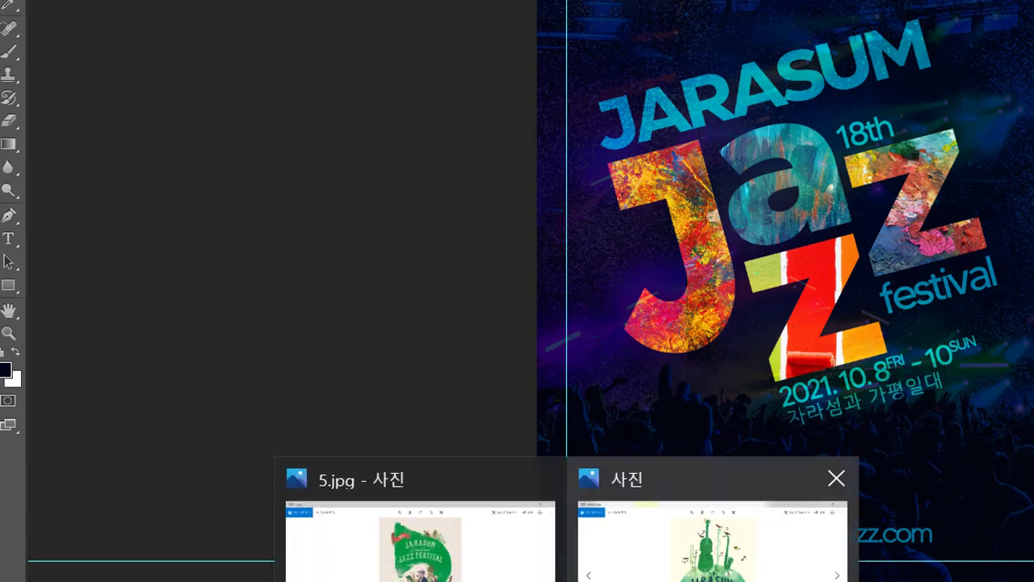
left_click(420, 540)
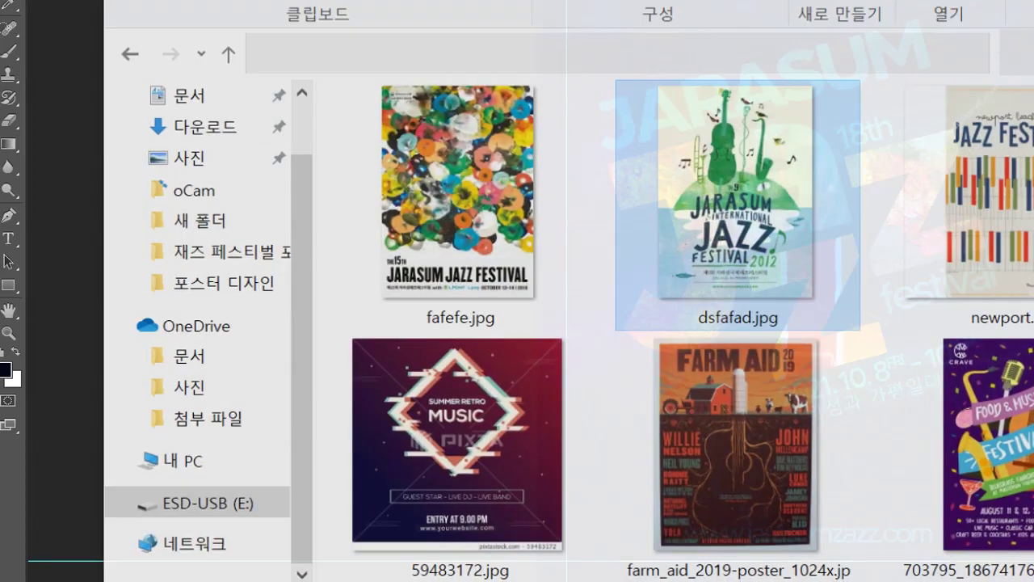
scroll(460, 289, "down", 5)
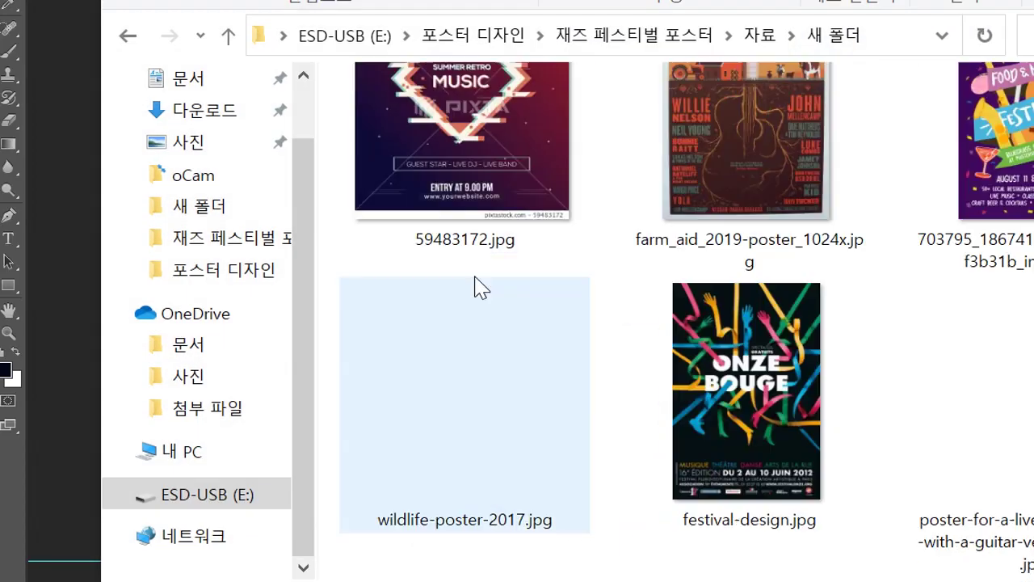
scroll(539, 363, "down", 15)
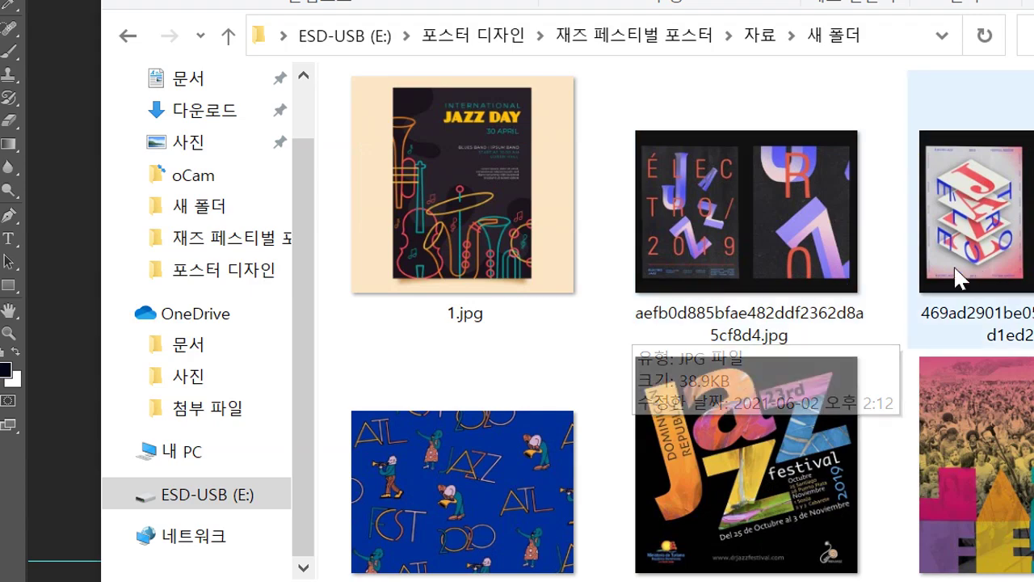
scroll(886, 331, "up", 4)
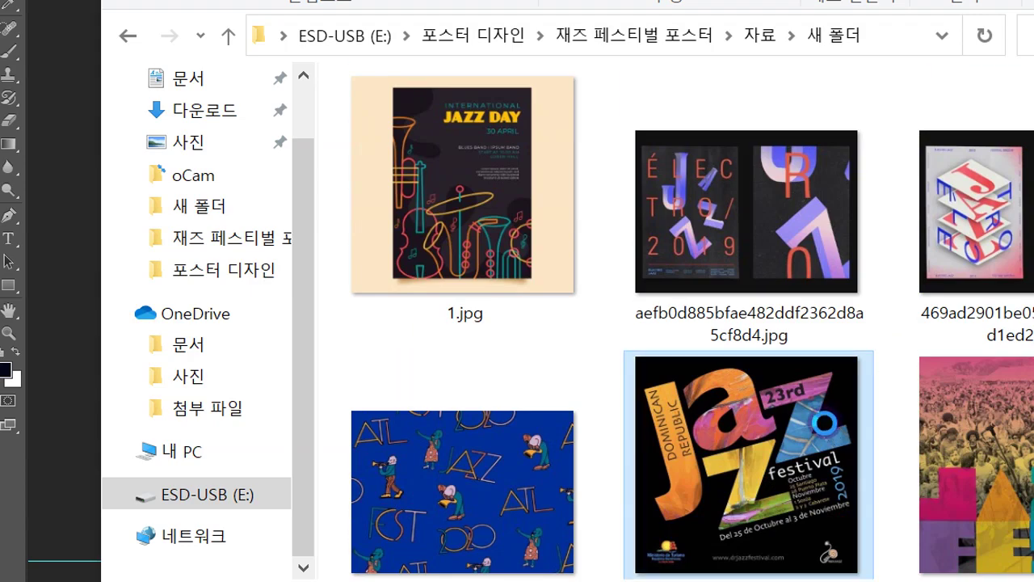
double_click(853, 448)
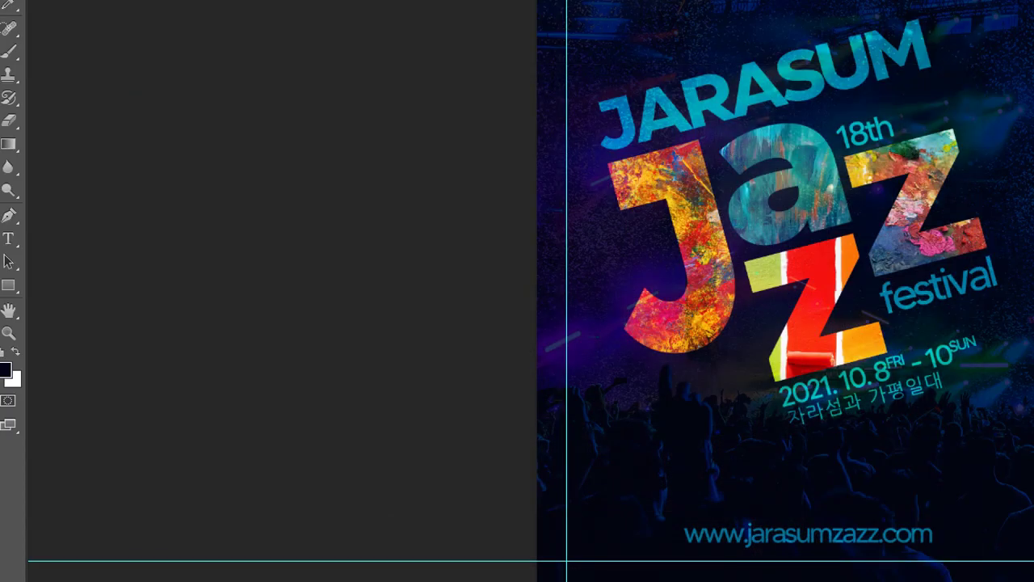
Step: Move the 자라섬과 가평일대 line up beneath the word festival, above the date, and reduce its text size
left_click_drag(916, 391, 976, 323)
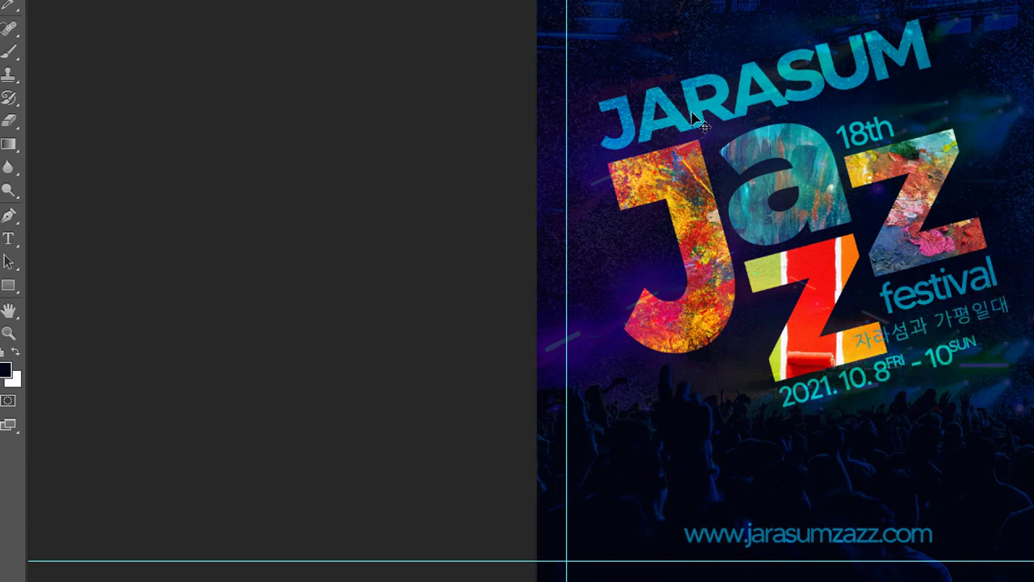
key("t")
left_click(922, 325)
key("ctrl+a")
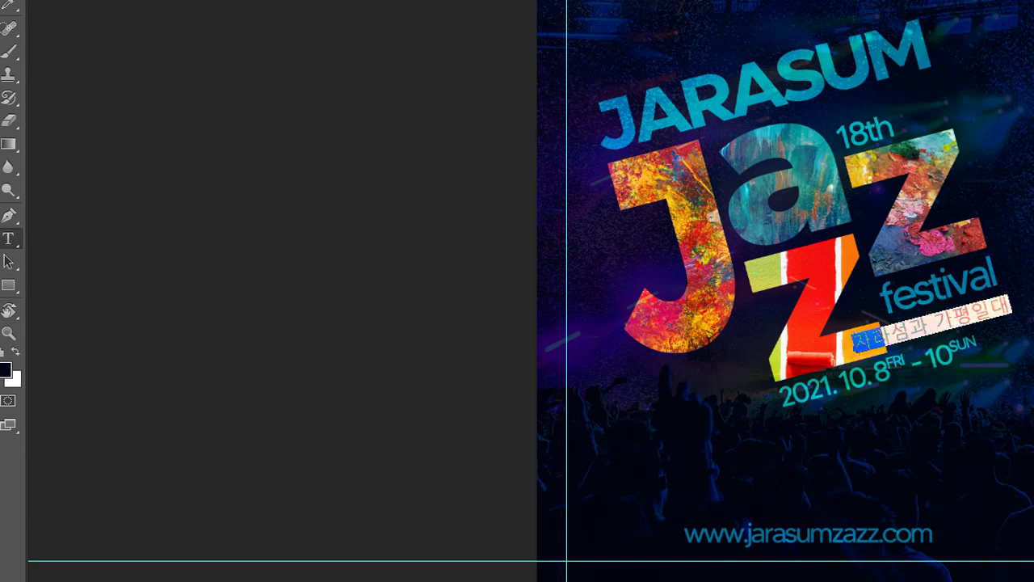
key("ctrl+shift+comma")
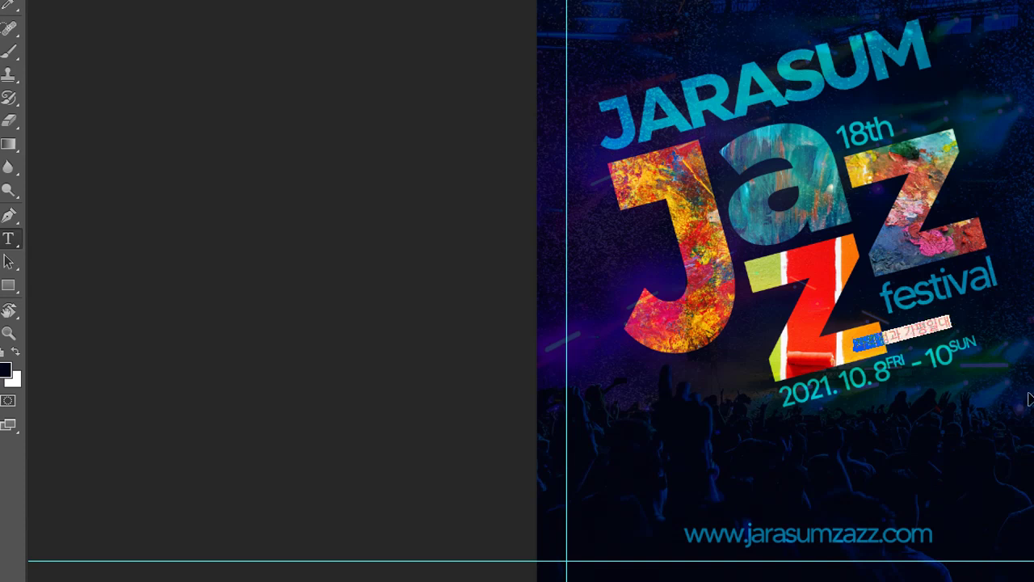
left_click(999, 399)
key("v")
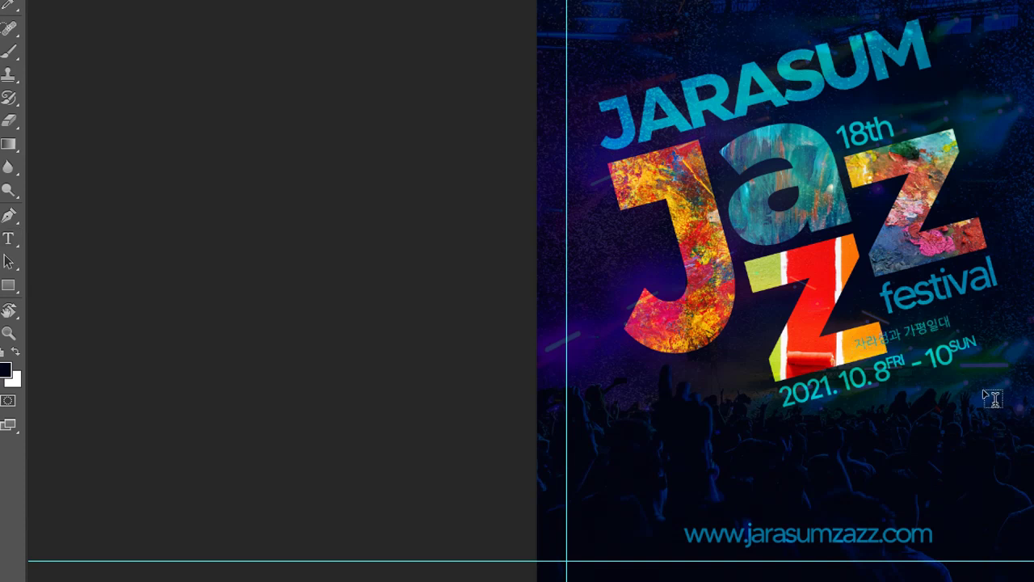
left_click_drag(941, 336, 979, 317)
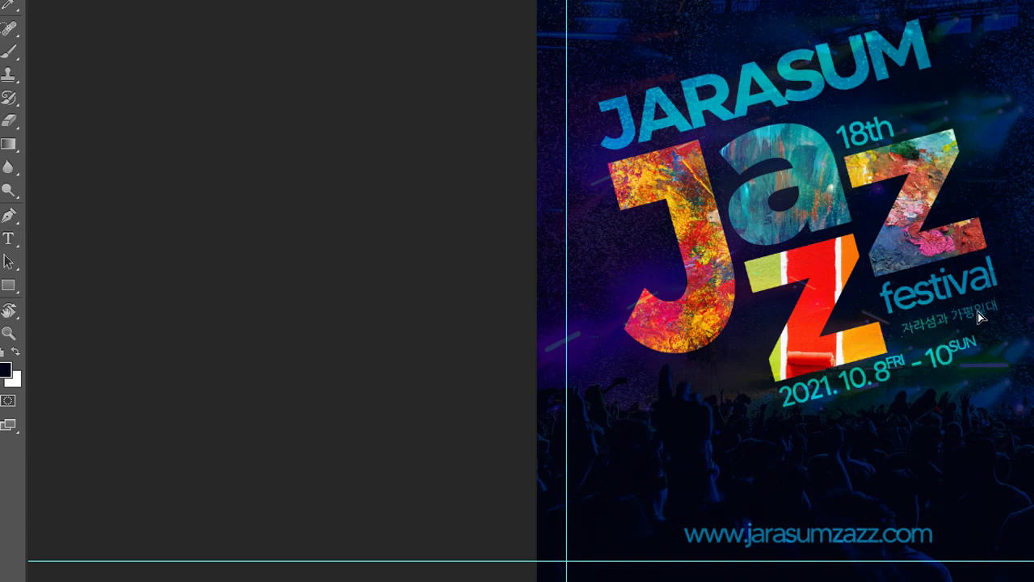
Step: Enlarge the 자라섬과 가평일대 line slightly and shift it left so it starts near the beginning of festival
double_click(984, 320)
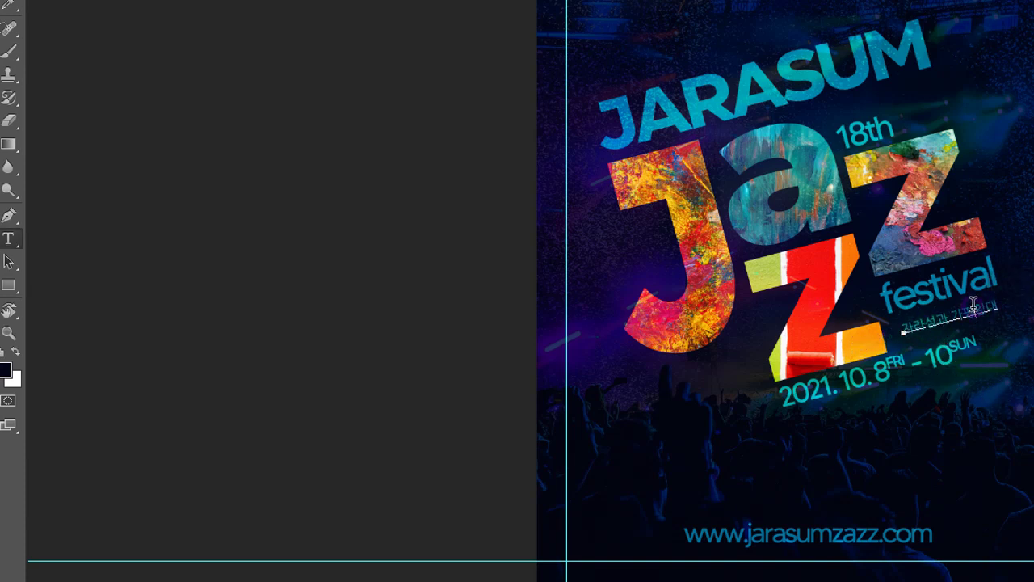
key("ctrl+shift+period")
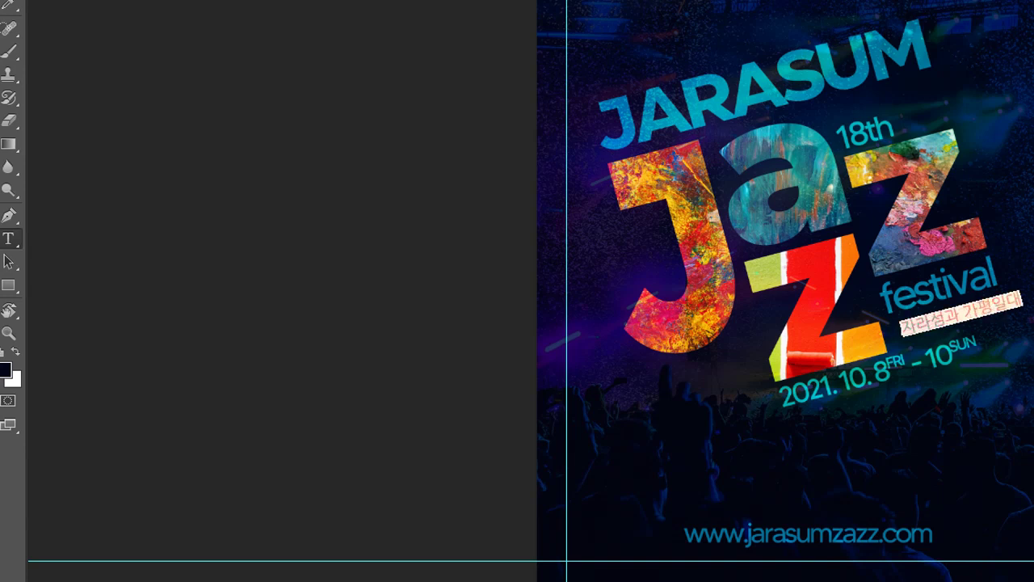
key("ctrl+Return")
key("v")
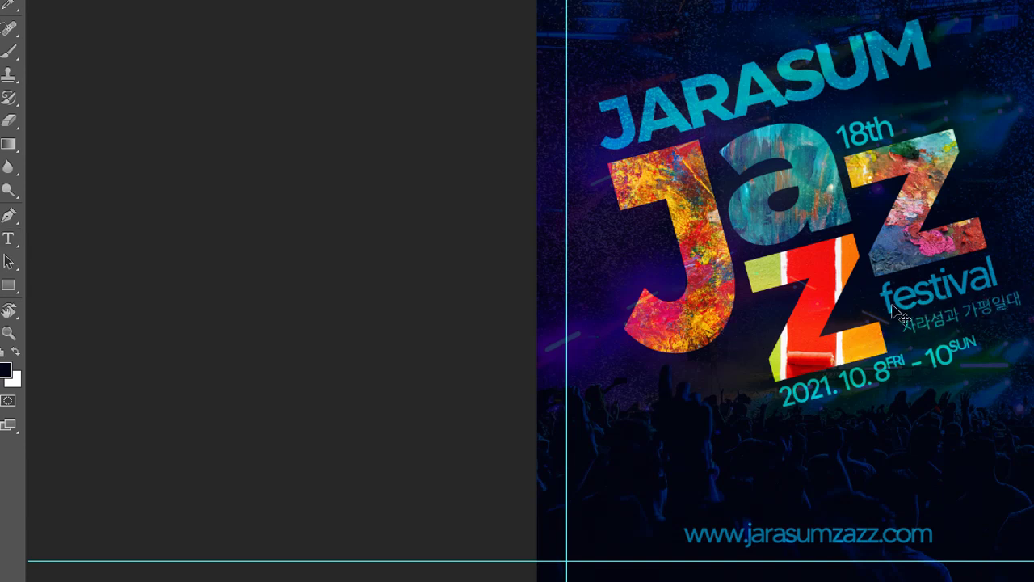
left_click_drag(926, 326, 916, 326)
Step: Tighten the letter spacing of the 자라섬과 가평일대 line to roughly match festival's width and fine-tune its position close beneath that word
key("t")
triple_click(951, 327)
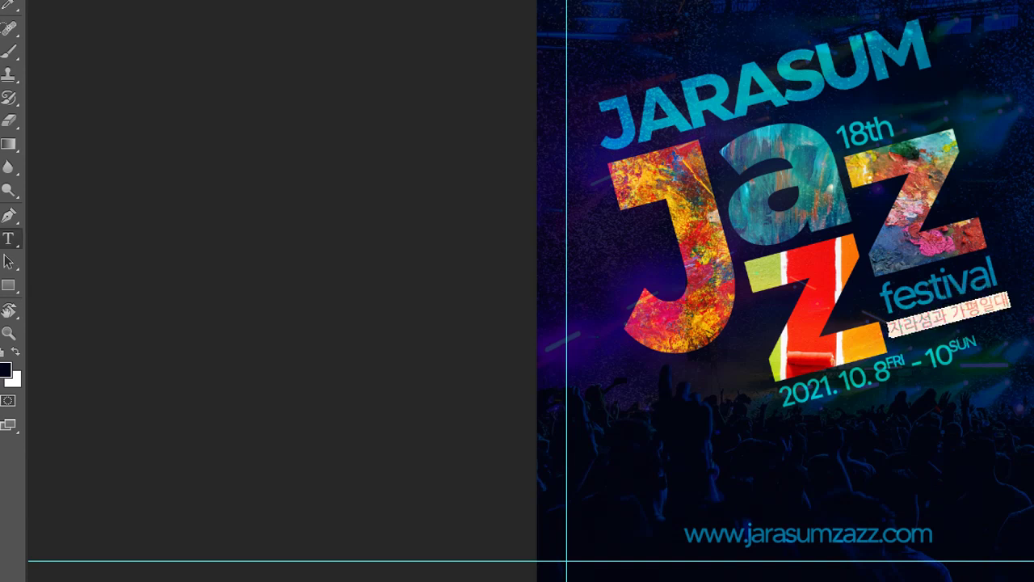
key("alt+Left")
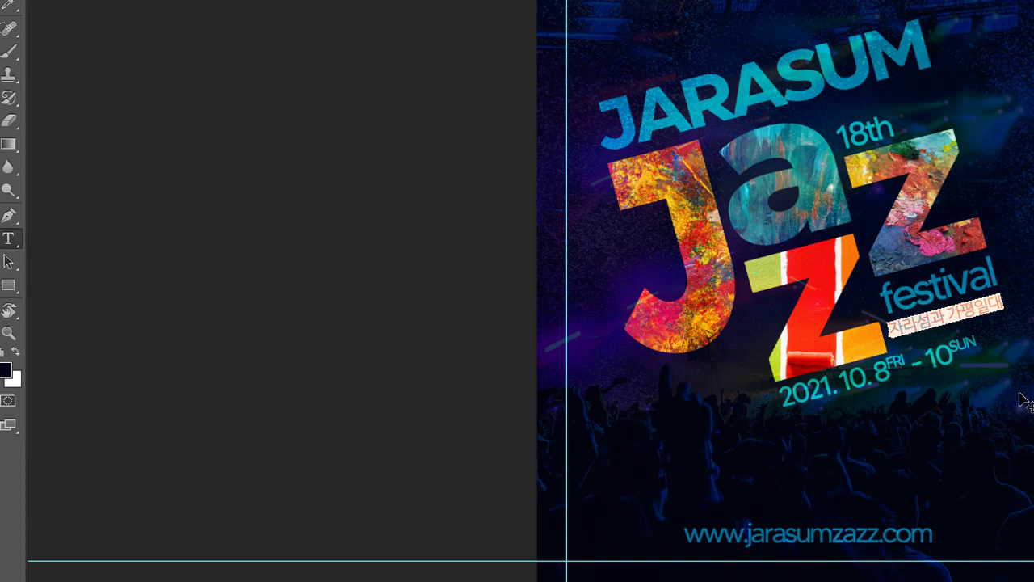
key("ctrl+Return")
key("v")
left_click_drag(944, 316, 950, 322)
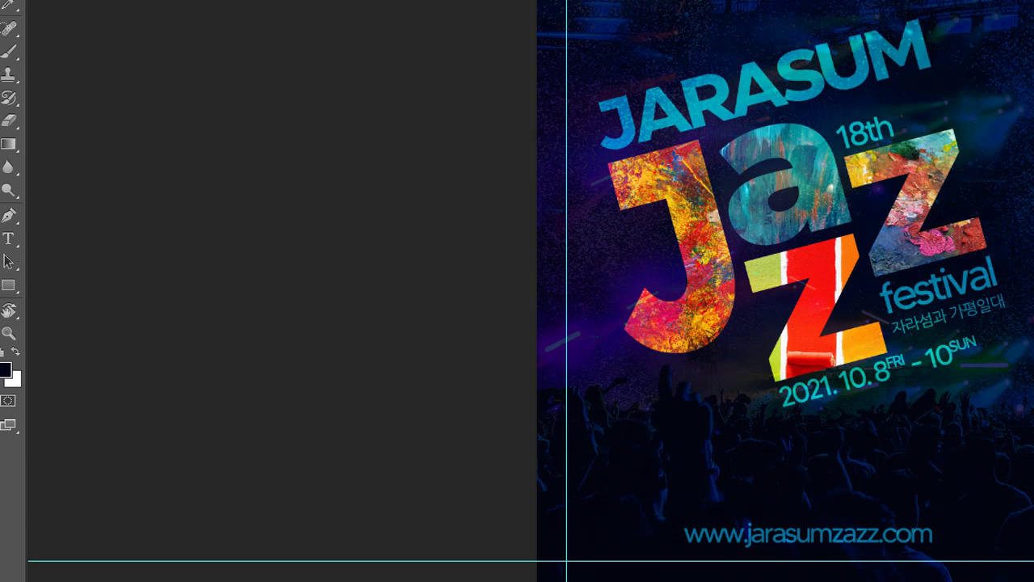
left_click_drag(985, 315, 984, 311)
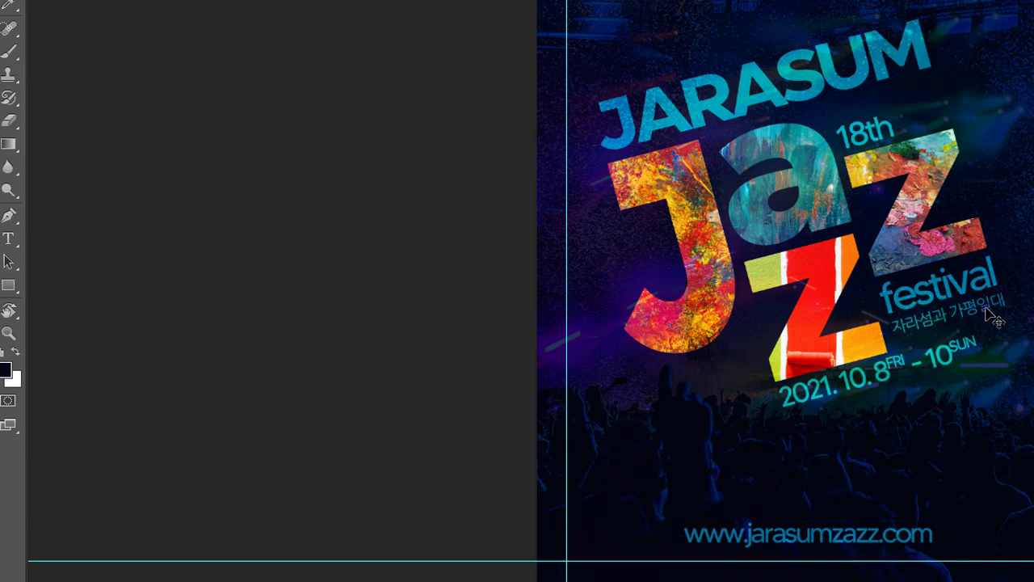
left_click_drag(989, 315, 976, 308)
left_click_drag(995, 319, 962, 310)
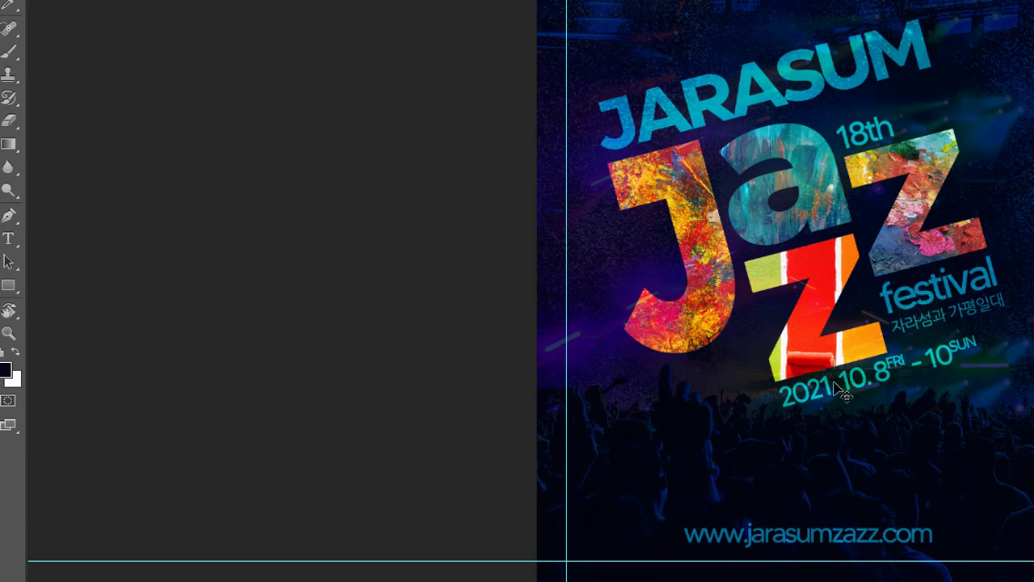
Step: Shift the 2021. 10. 8 FRI - 10 SUN date line slightly down and right, leaving a little more space below the last z
left_click_drag(847, 393, 858, 397)
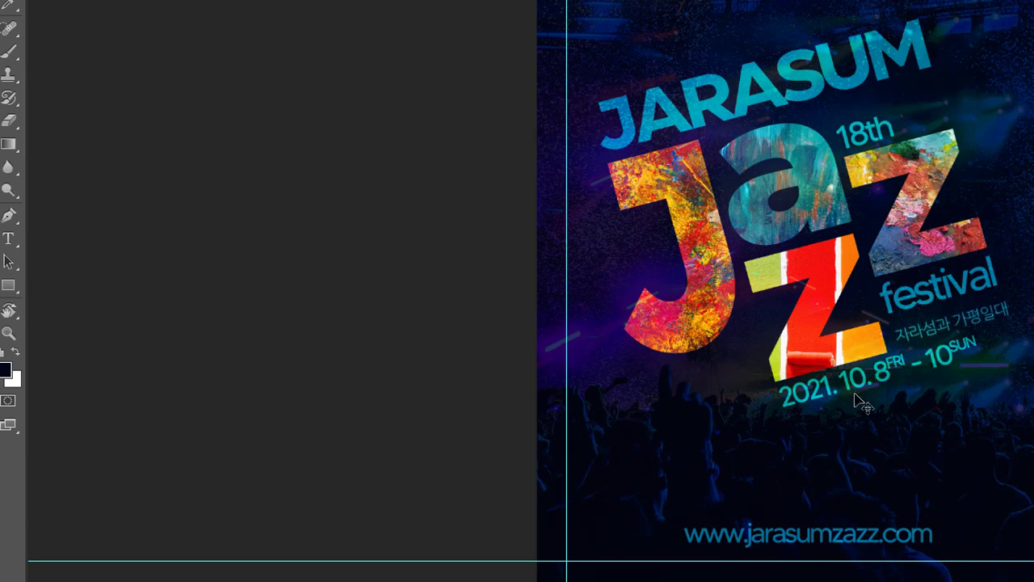
key("ctrl+z")
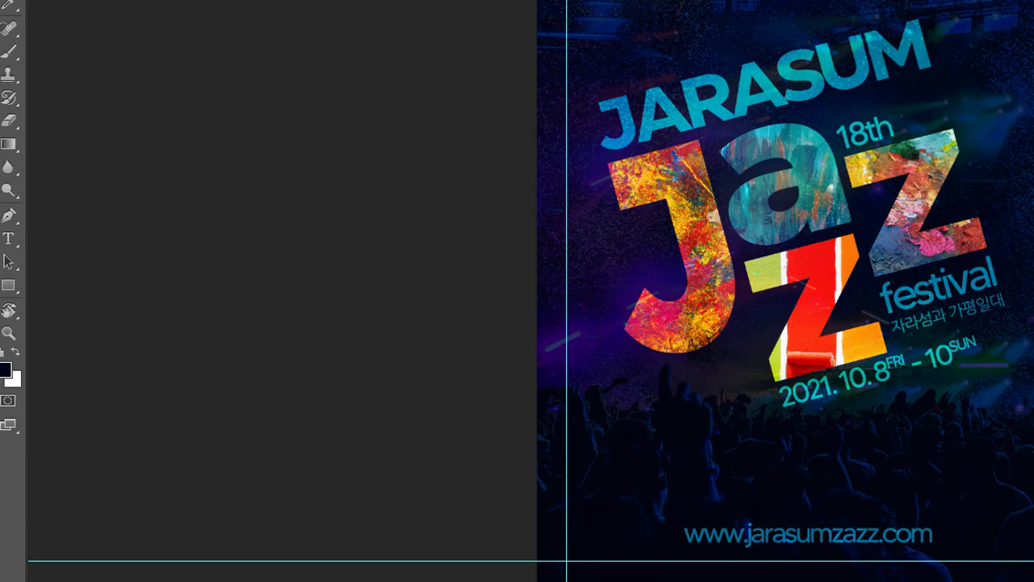
left_click_drag(863, 378, 868, 386)
key("Up")
key("Left")
key("Up")
key("Left")
key("Up")
key("Up")
key("Right")
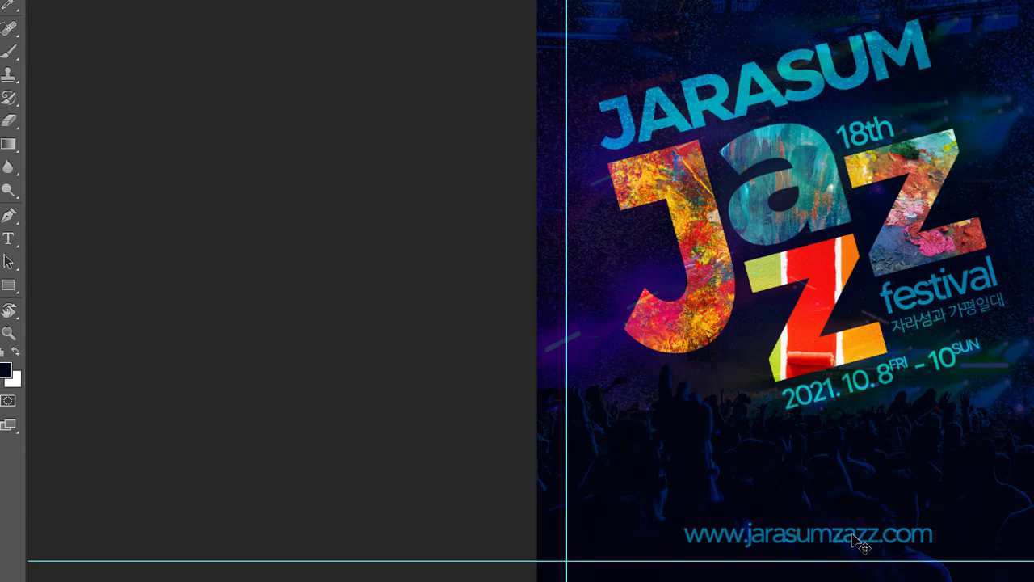
Step: Reduce the text size of the website address at the poster's foot and reposition it near the horizontal centre
key("t")
left_click(823, 533)
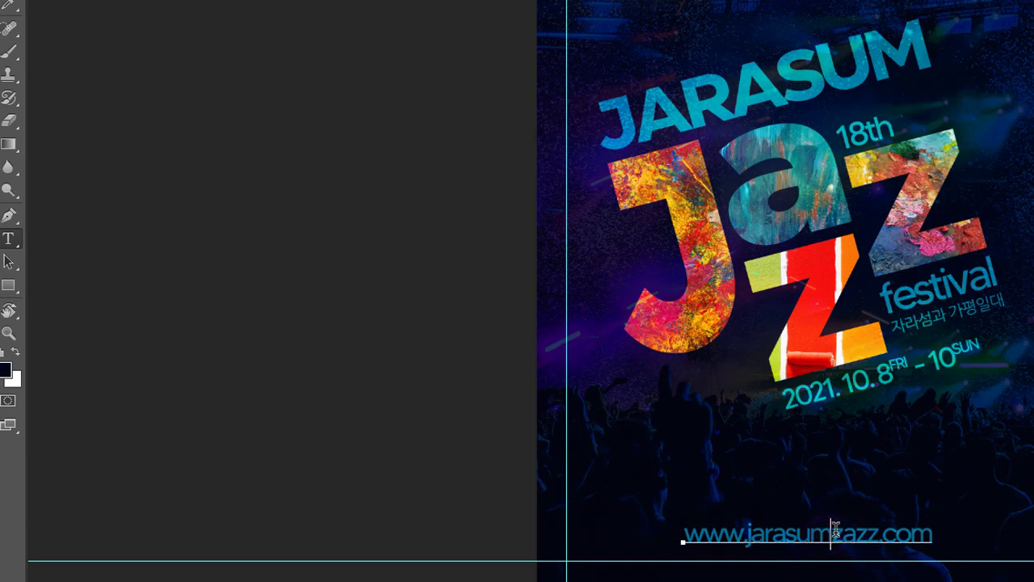
key("ctrl+a")
key("ctrl+shift+comma")
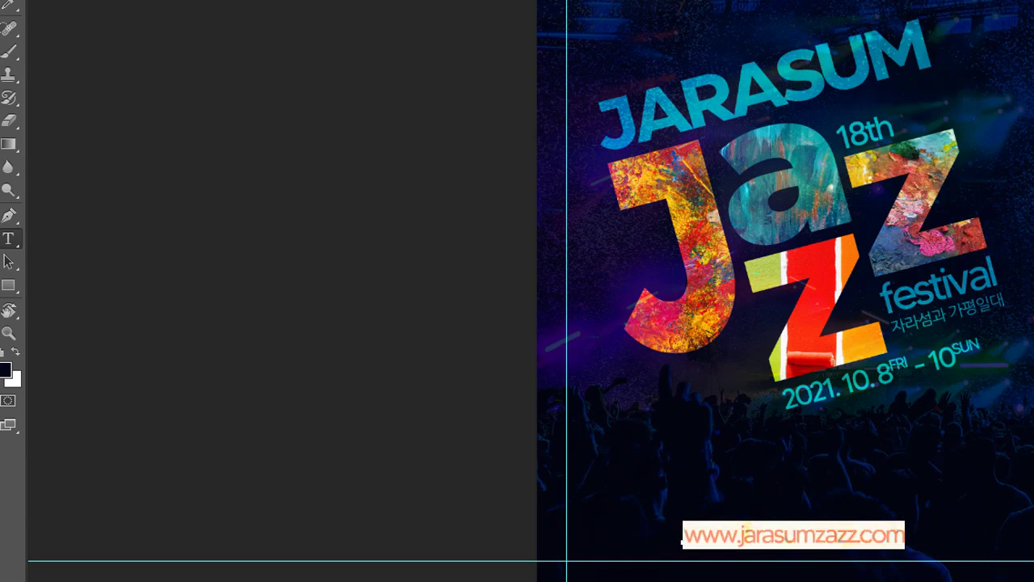
key("ctrl+h")
key("ctrl+h")
key("ctrl+h")
left_click_drag(803, 547, 827, 539)
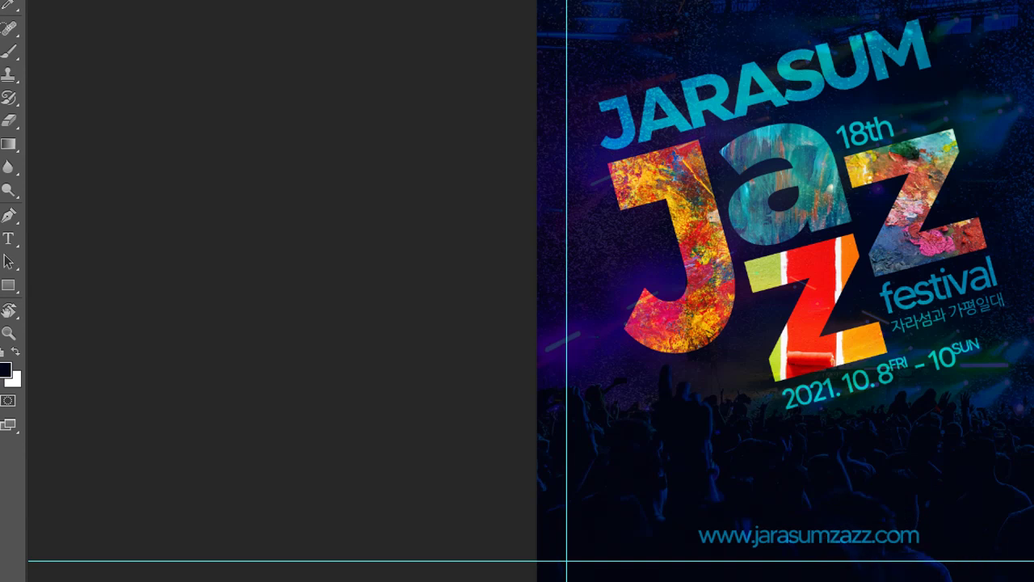
left_click_drag(889, 538, 884, 538)
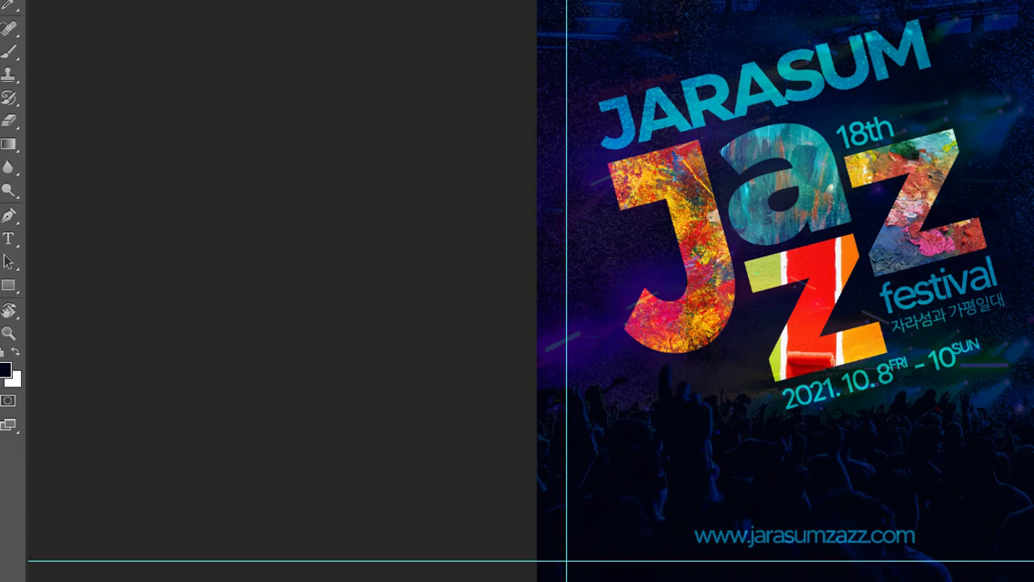
key("t")
left_click(834, 535)
key("BackSpace")
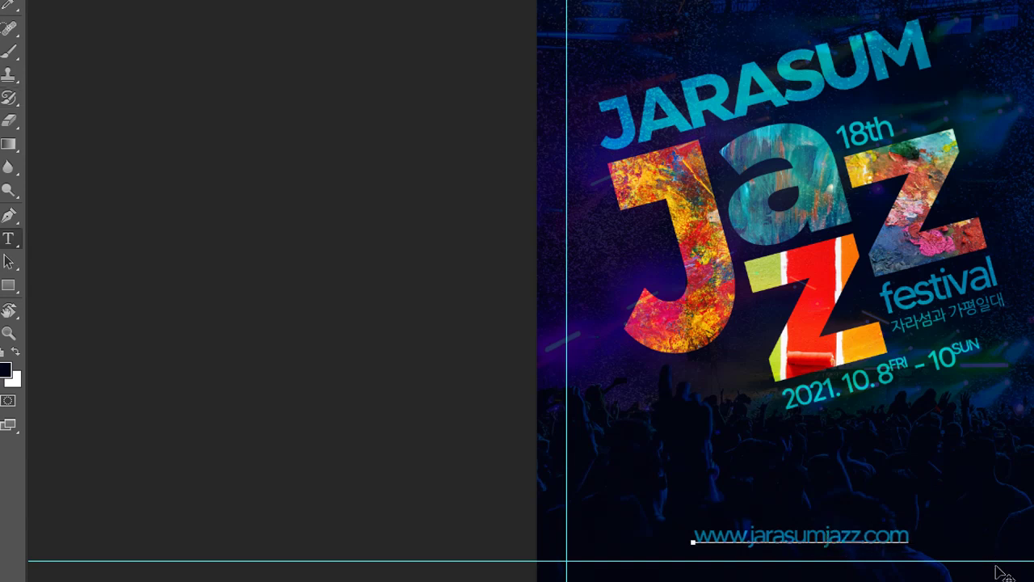
key("ctrl+Return")
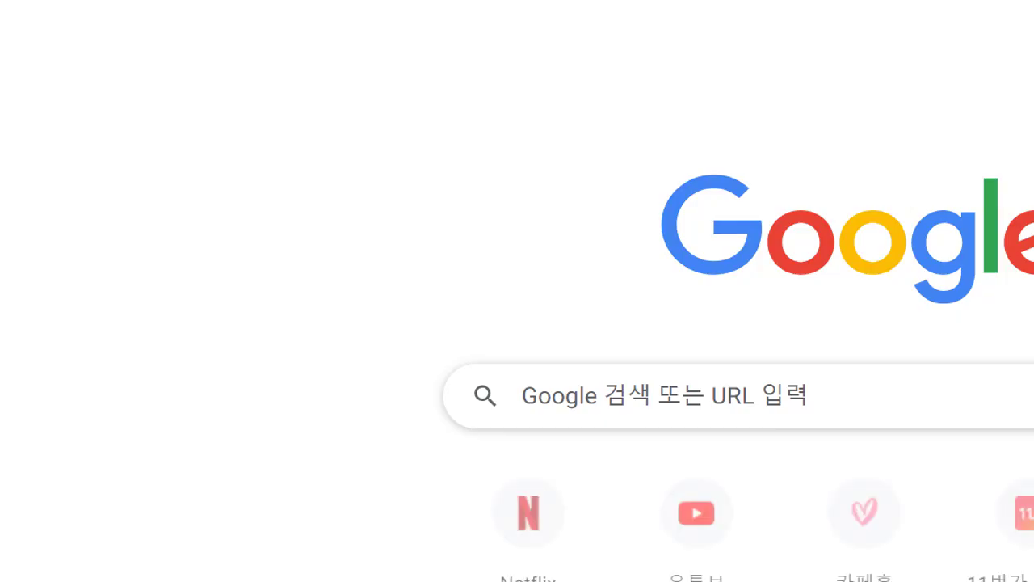
Step: Switch to the web browser, open the 17th Jarasum Jazz Festival intro page, and check shortened versions of its address
type("www.h")
key("BackSpace")
type("jara")
key("Up")
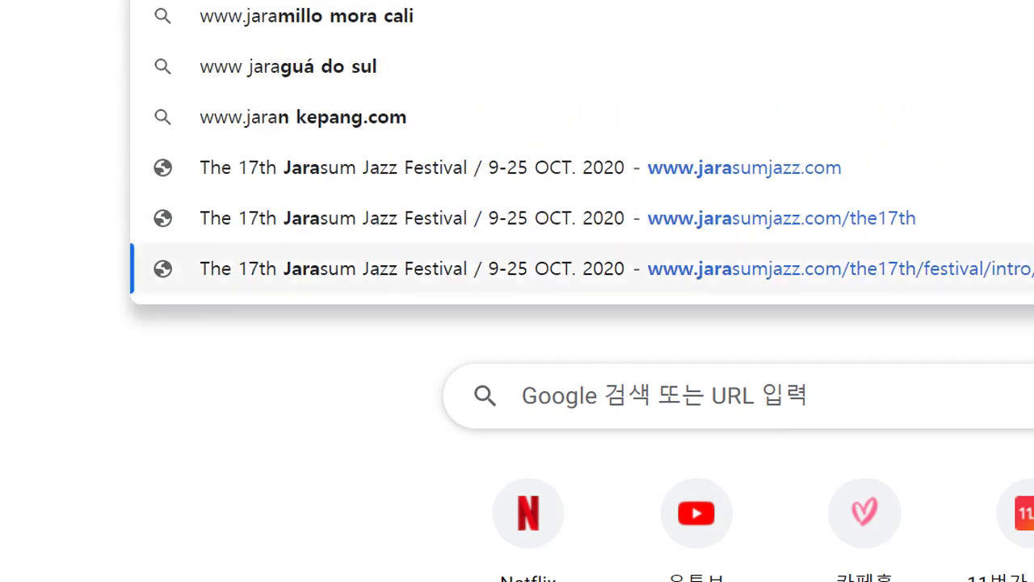
key("Return")
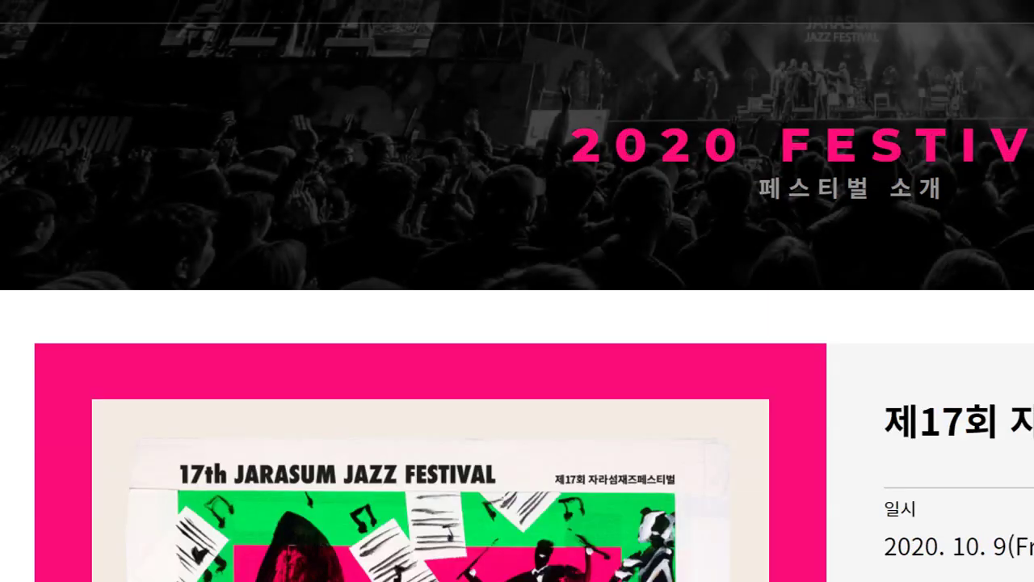
key("BackSpace")
key("Return")
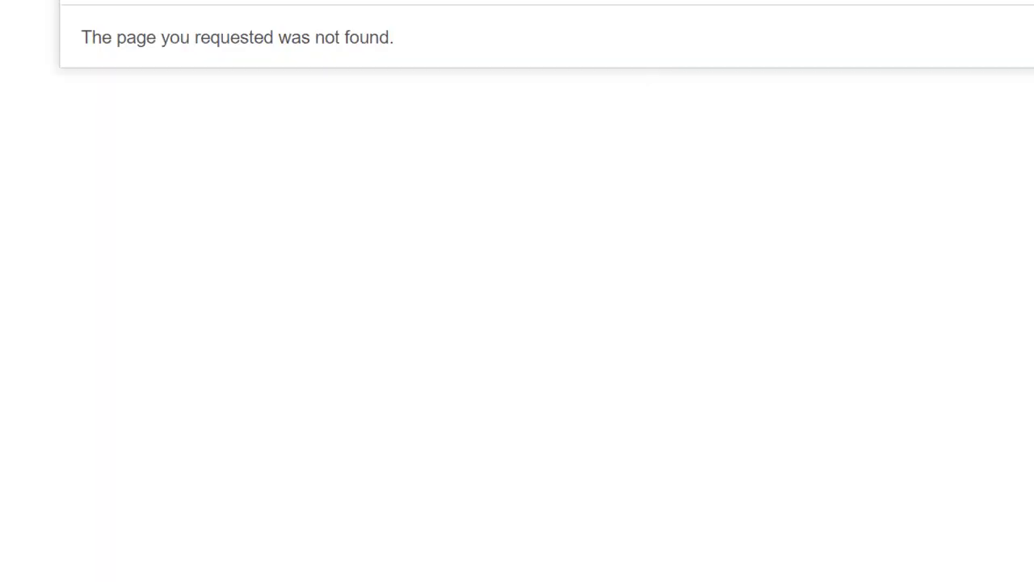
key("BackSpace")
key("Return")
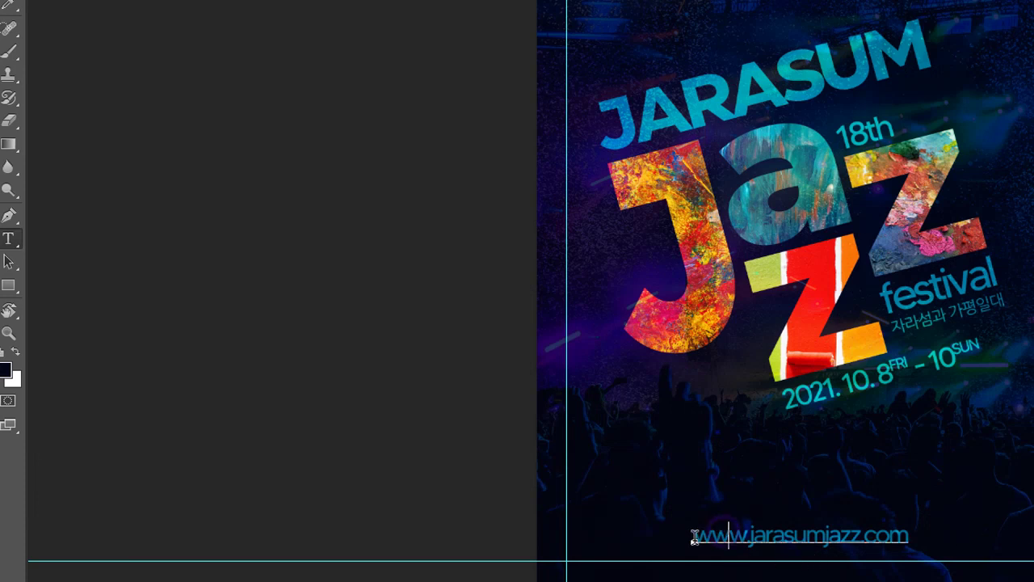
left_click_drag(694, 536, 910, 537)
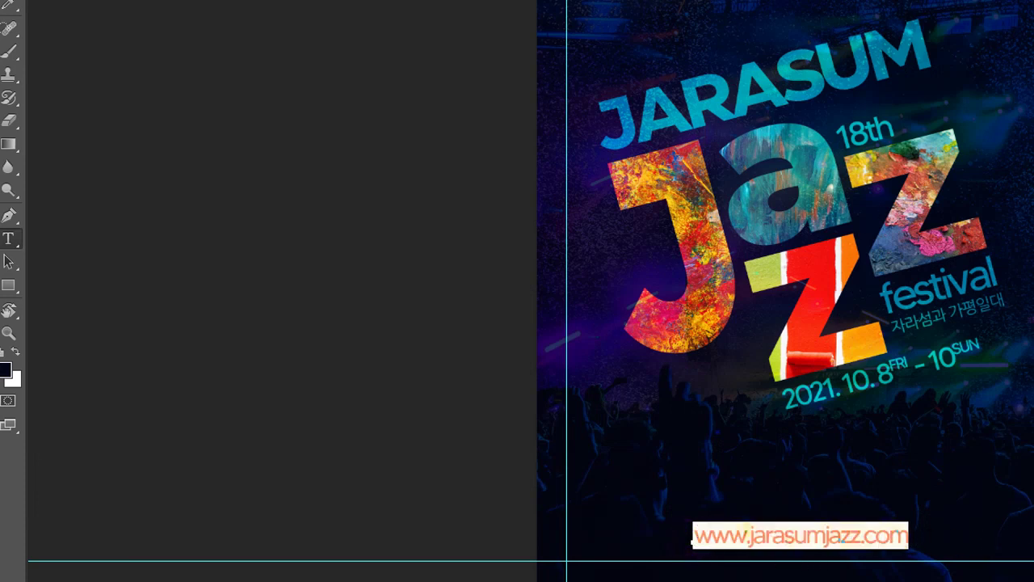
key("ctrl+shift+comma")
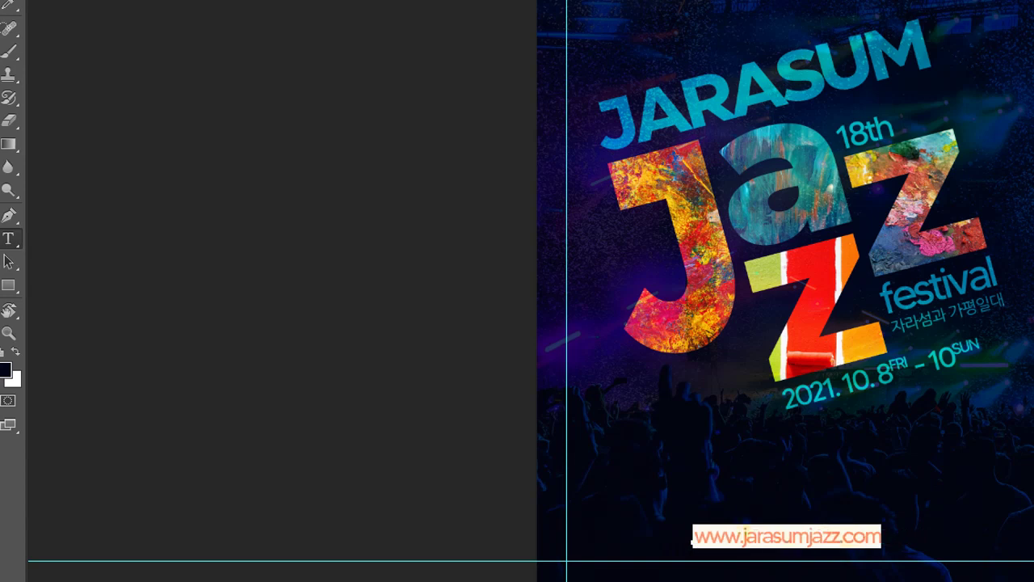
key("ctrl+Return")
key("v")
left_click_drag(848, 550, 860, 542)
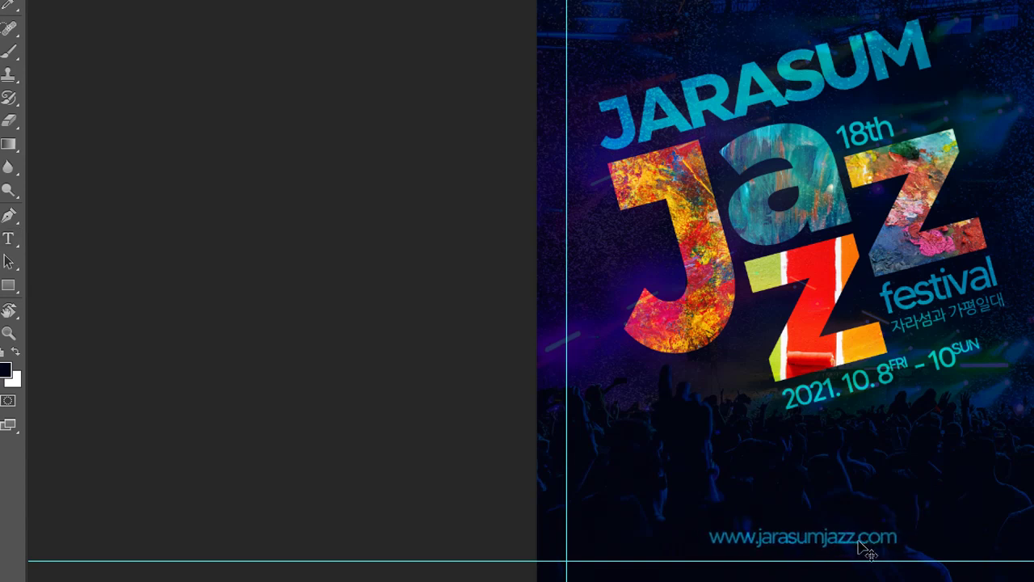
Step: Try to make a selection from a short vertical Pen path drawn just before the website address
key("i")
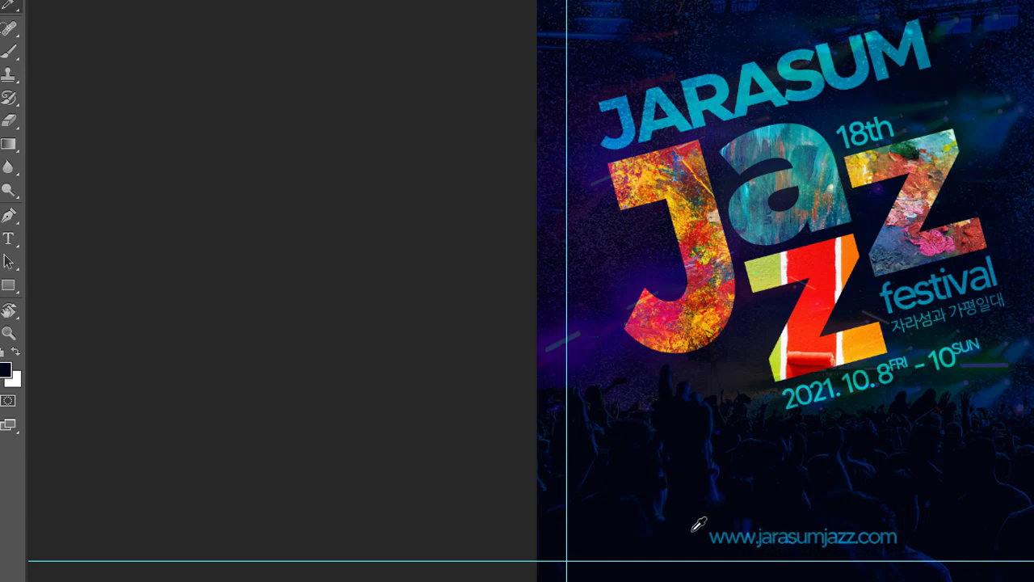
key("p")
left_click(699, 531)
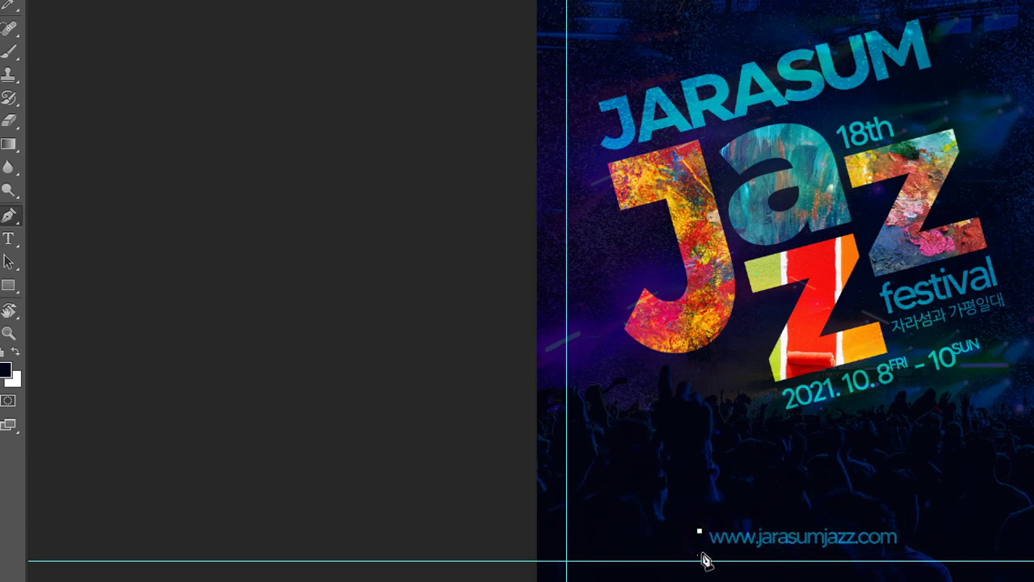
left_click(699, 550)
key("ctrl+Return")
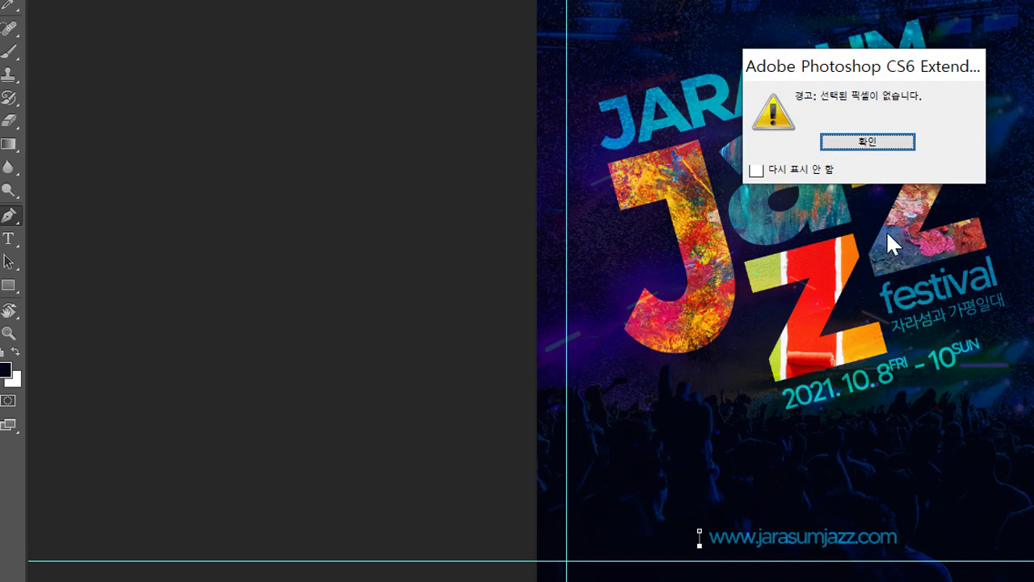
key("Return")
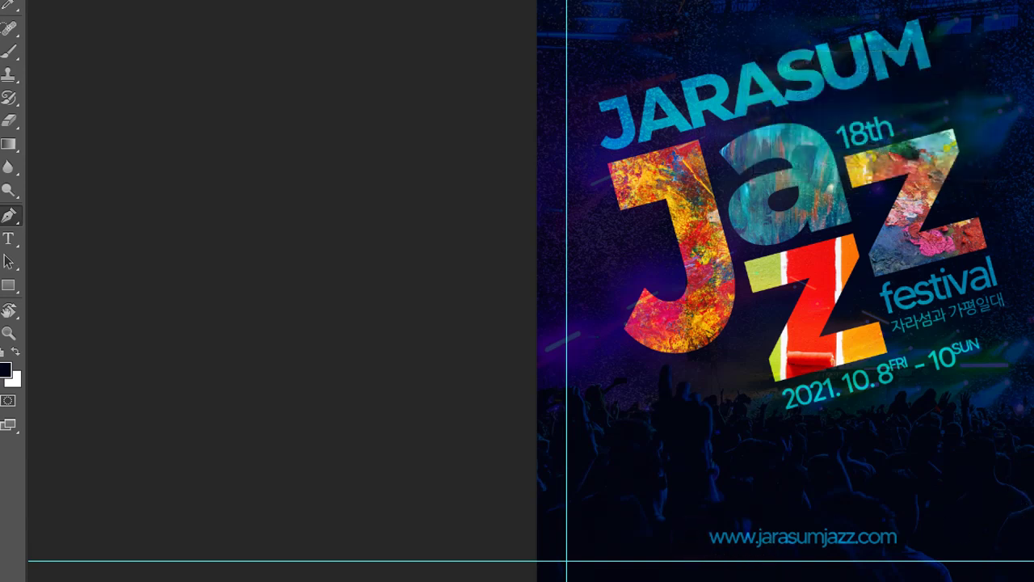
Step: Try placing the website address slightly higher and further left, and undo the move
left_click(945, 529)
mouse_move(802, 538)
left_mouse_down()
mouse_move(823, 540)
mouse_move(797, 540)
mouse_move(816, 535)
mouse_move(808, 543)
left_mouse_up()
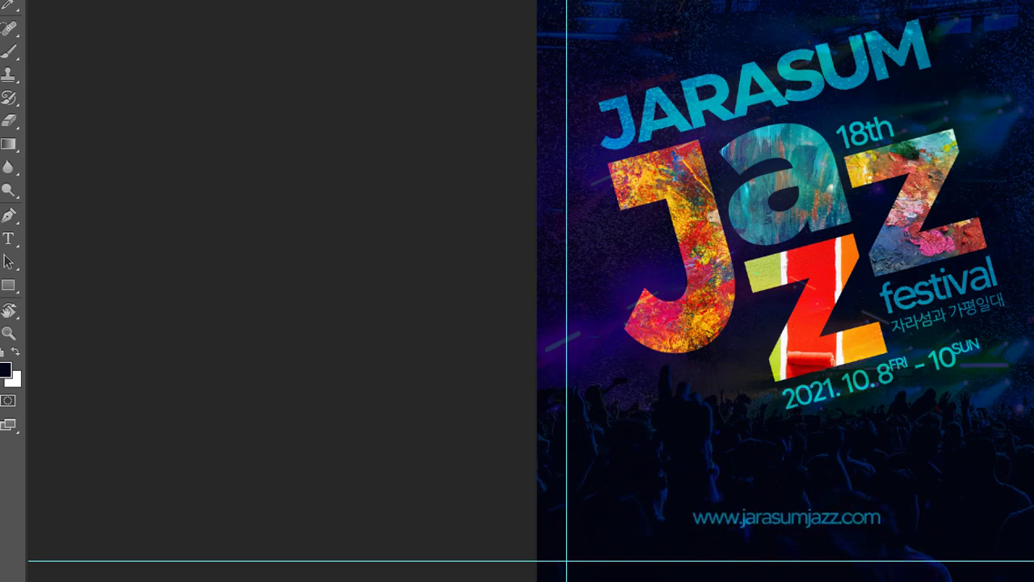
key("ctrl+z")
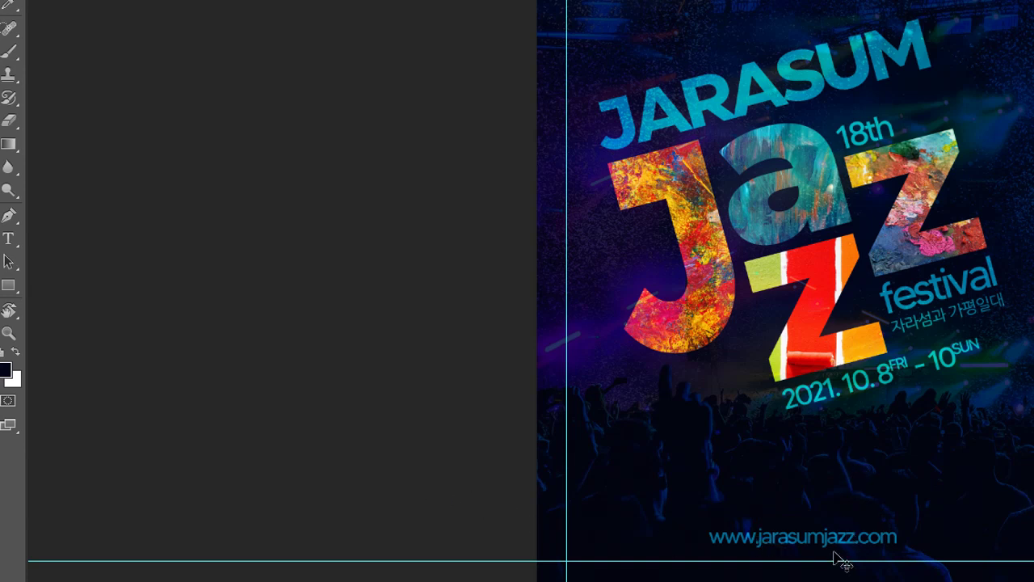
key("t")
left_click_drag(836, 536, 795, 537)
left_click(877, 536)
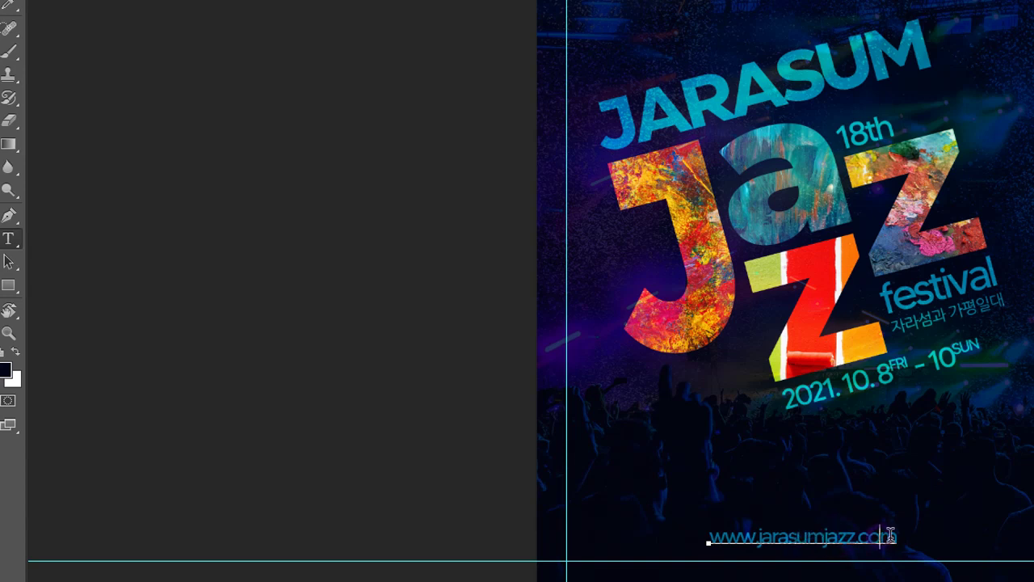
key("ctrl+a")
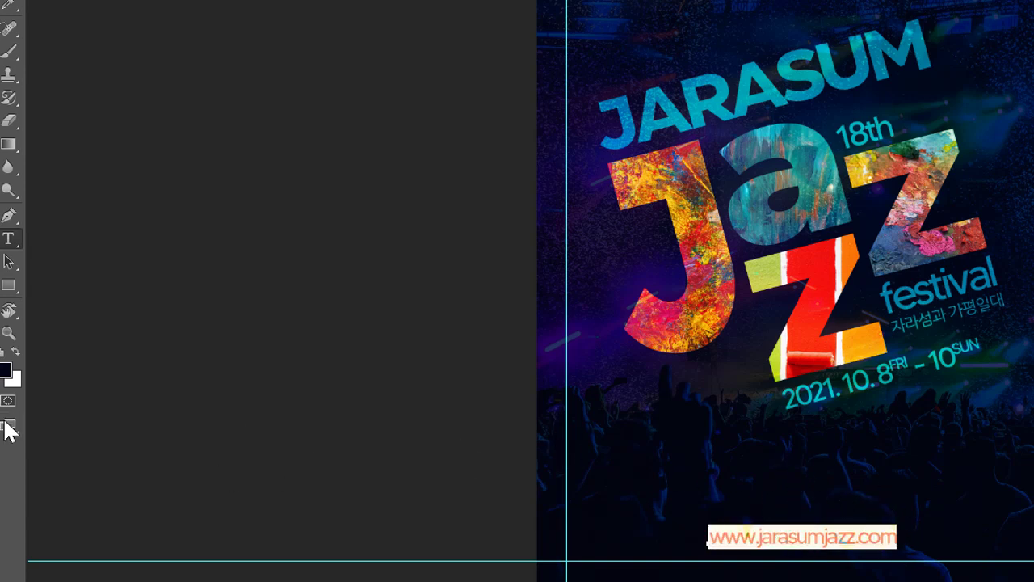
left_click(794, 497)
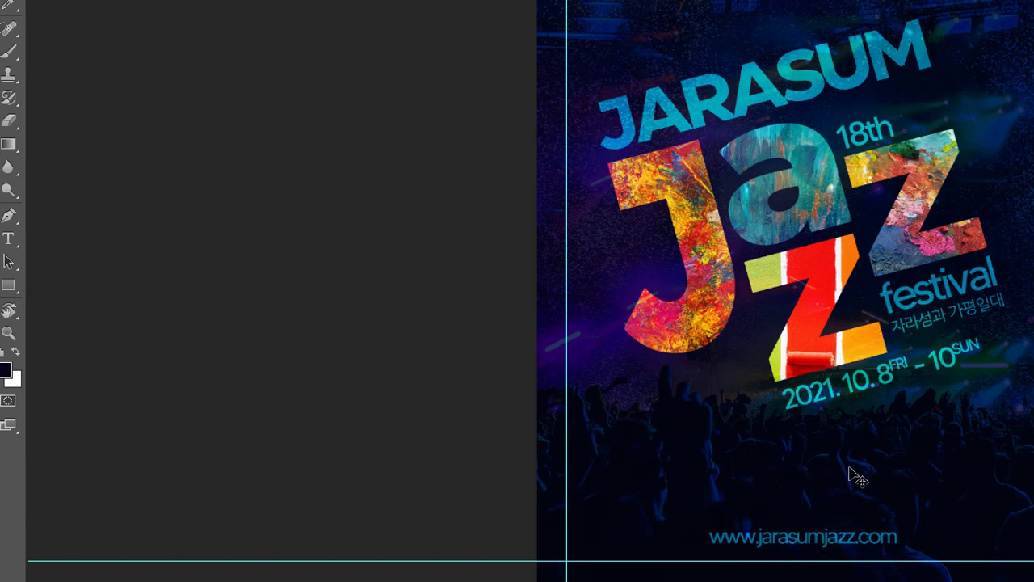
Step: Sample the teal of a temporary "sssss" text placed above the website address as the foreground colour, and delete that text
key("t")
left_click(809, 449)
type("sssss")
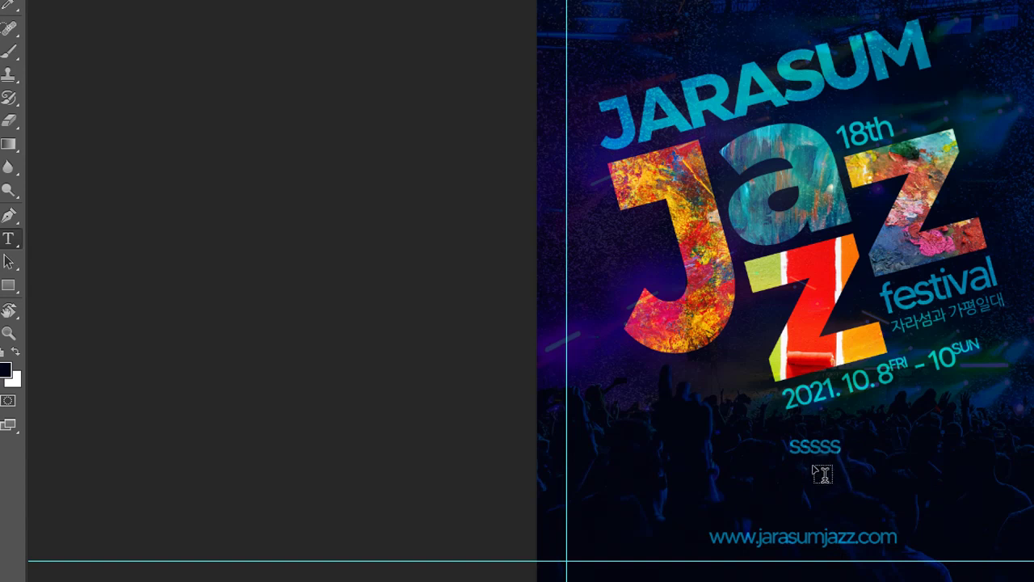
type("v")
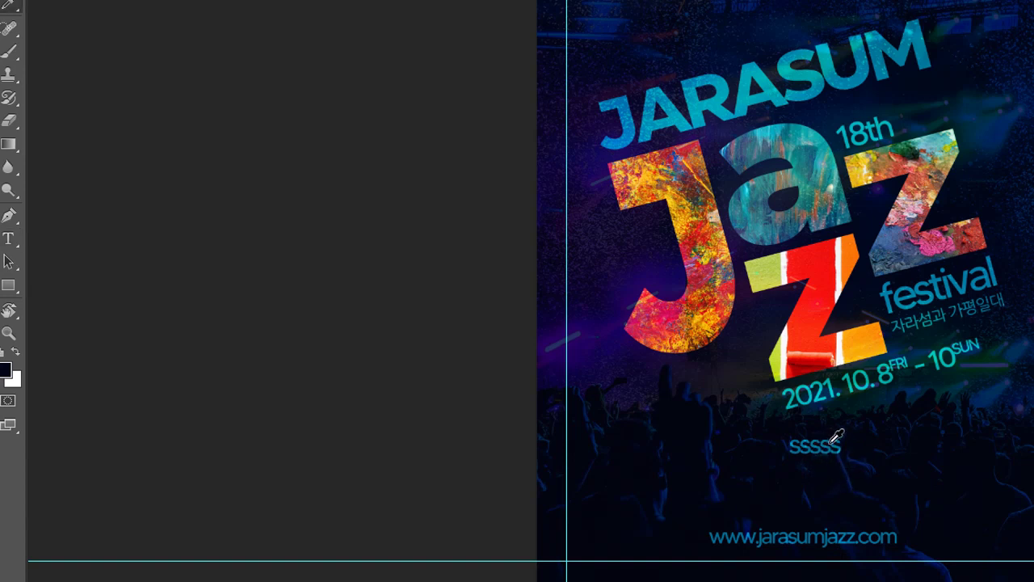
key("ctrl+plus")
key("ctrl+plus")
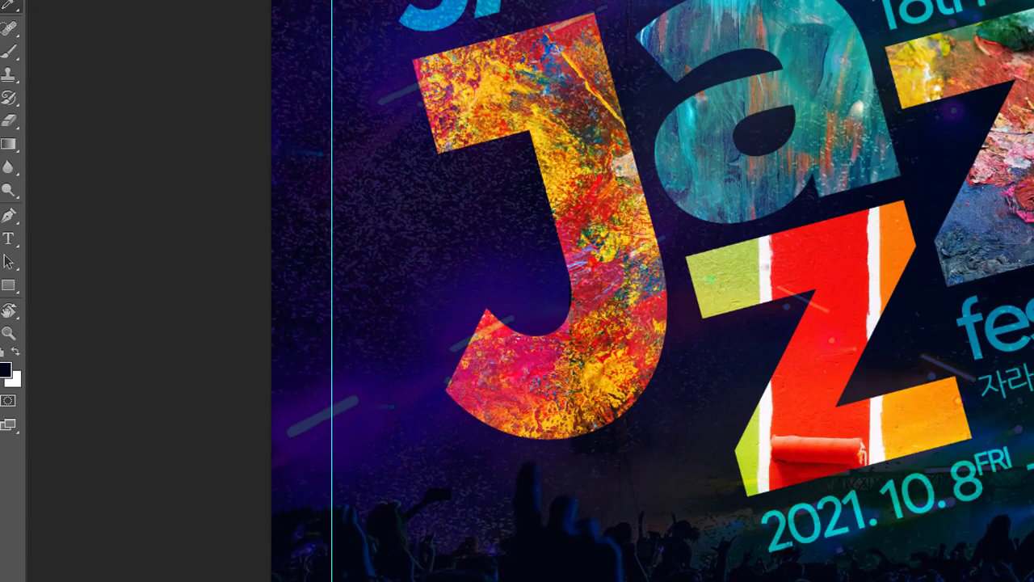
scroll(777, 152, "down", 5)
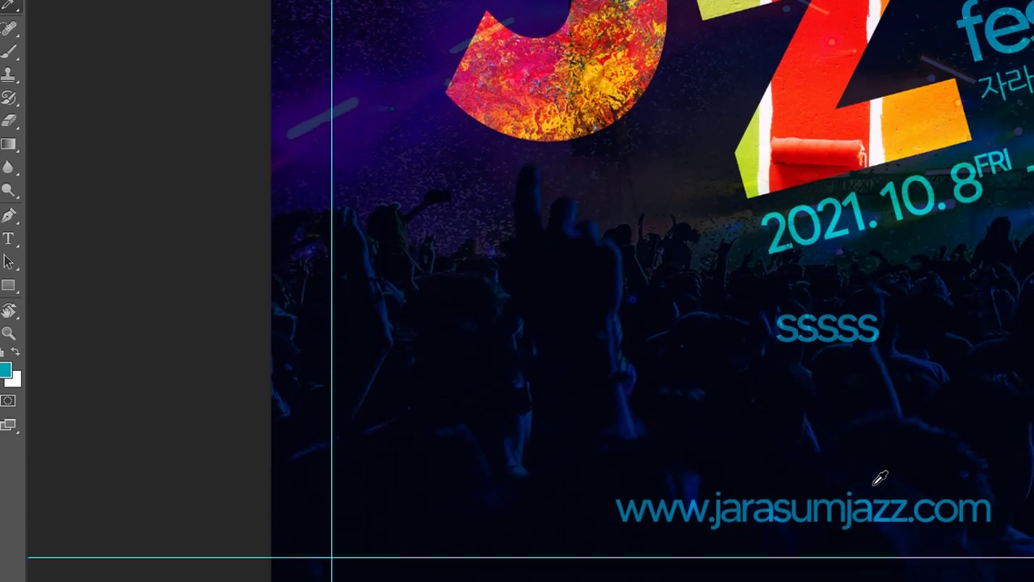
key("Delete")
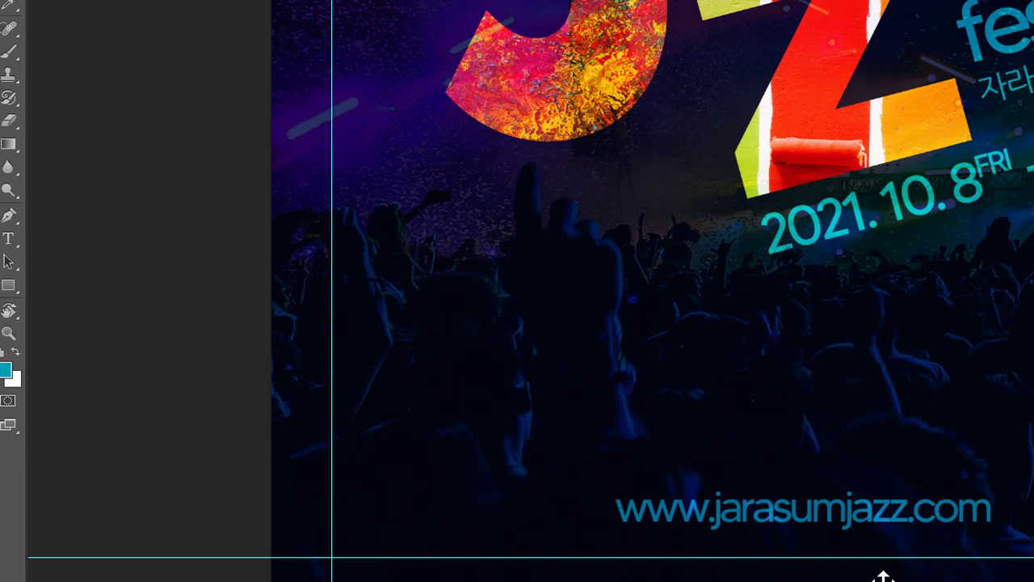
Step: Add a new layer and try a short vertical Pen path just before the website address
key("ctrl+shift+n")
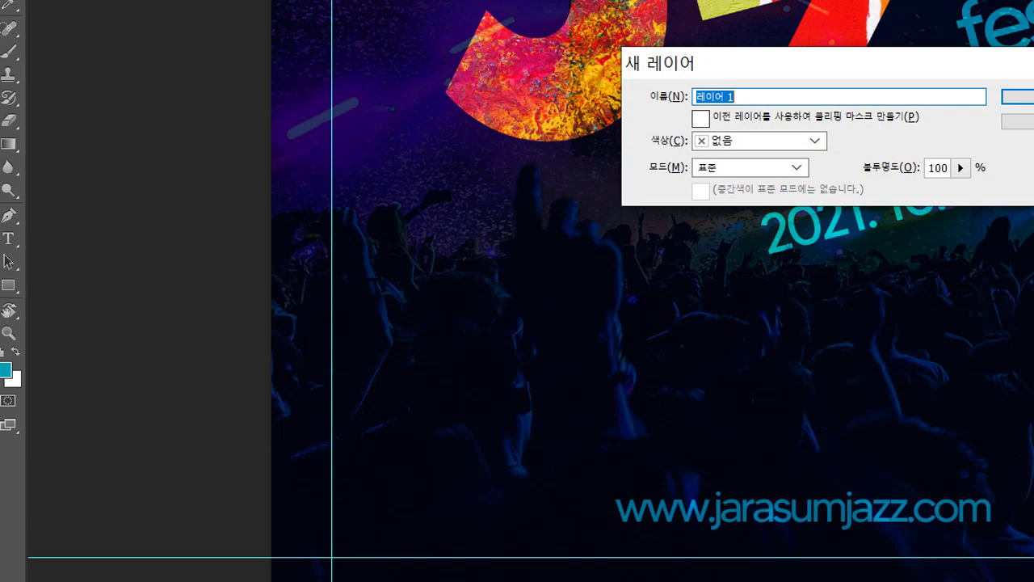
key("Return")
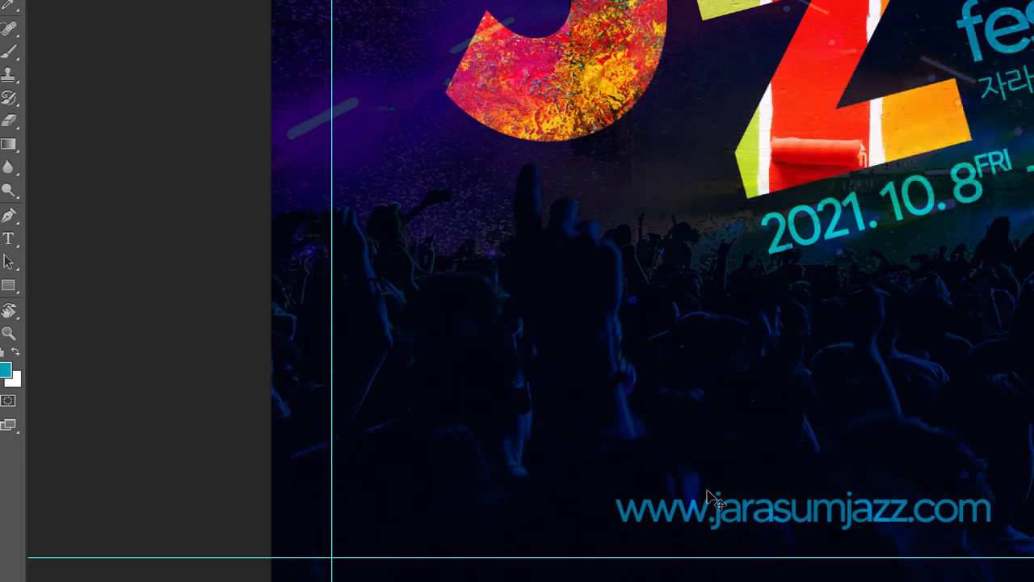
key("p")
left_click(589, 494)
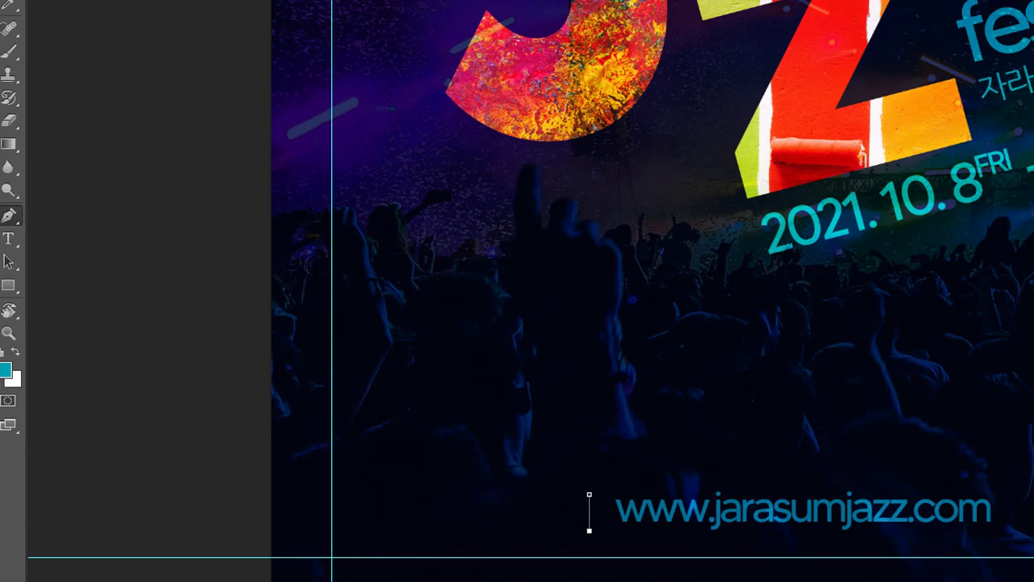
Step: Look through the type and window commands for path options, and show the document's paths
left_click(463, 0)
mouse_move(514, 0)
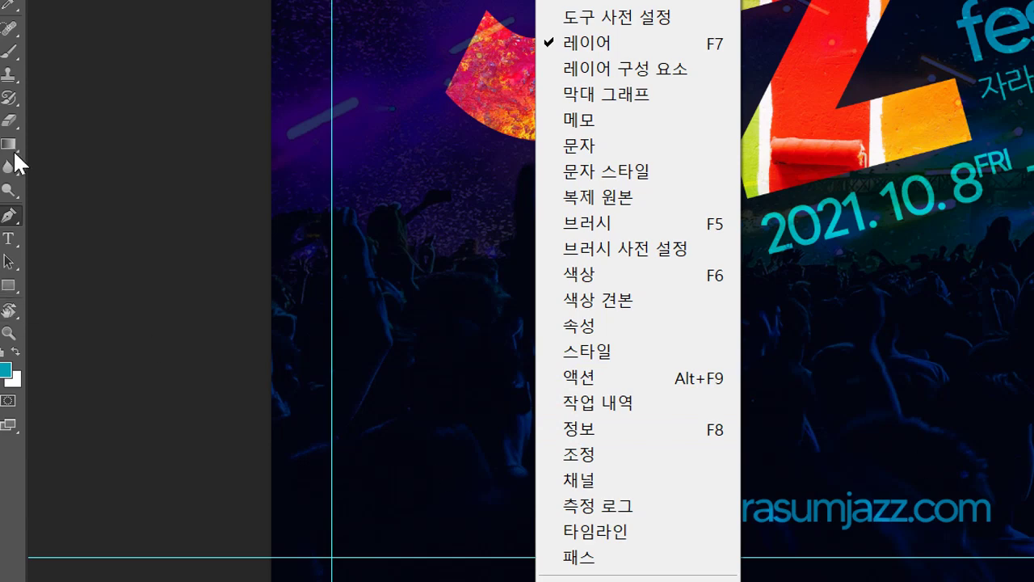
mouse_move(41, 0)
mouse_move(557, 0)
mouse_move(267, 0)
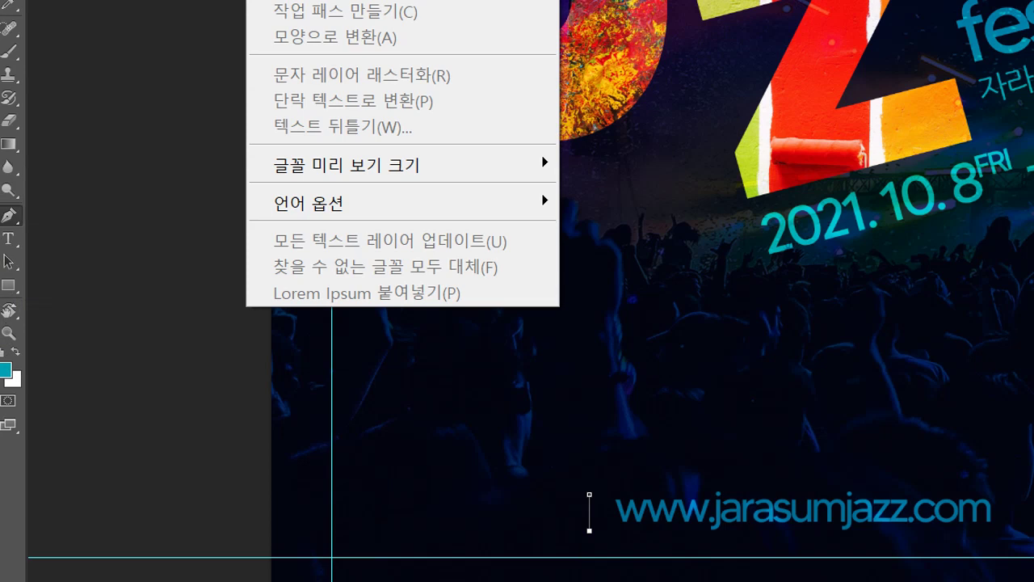
key("Escape")
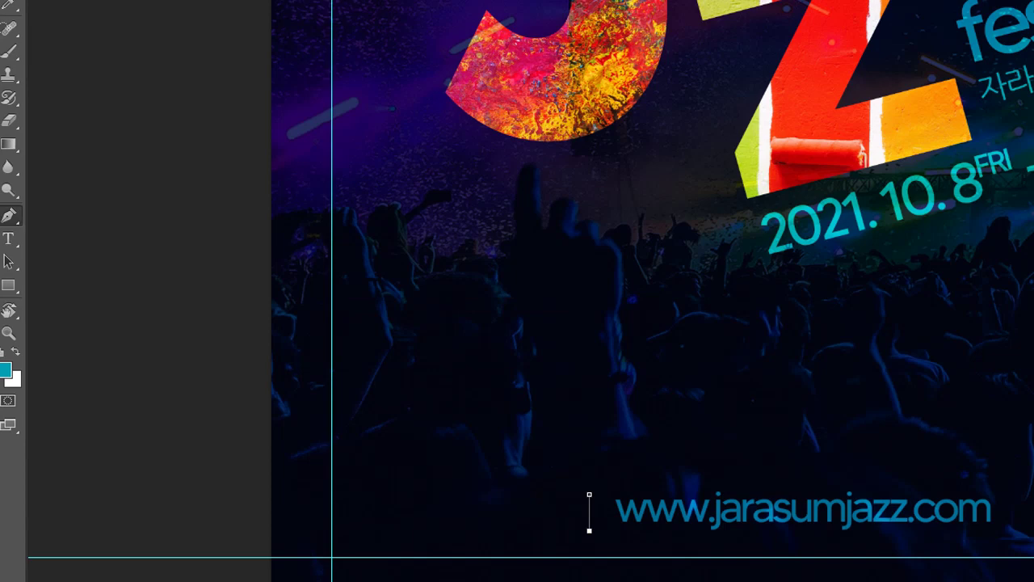
left_click(412, 0)
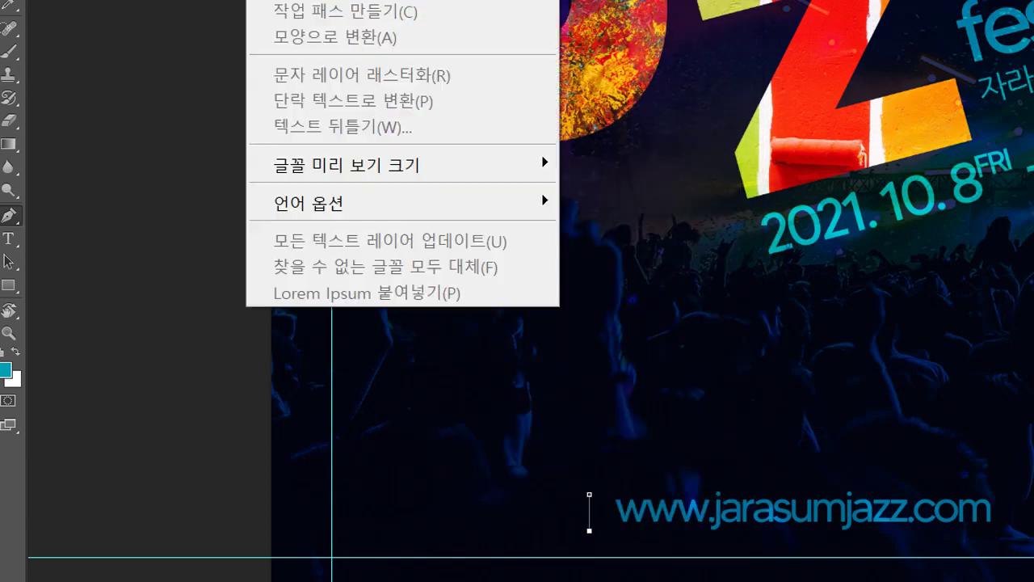
left_click(8, 370)
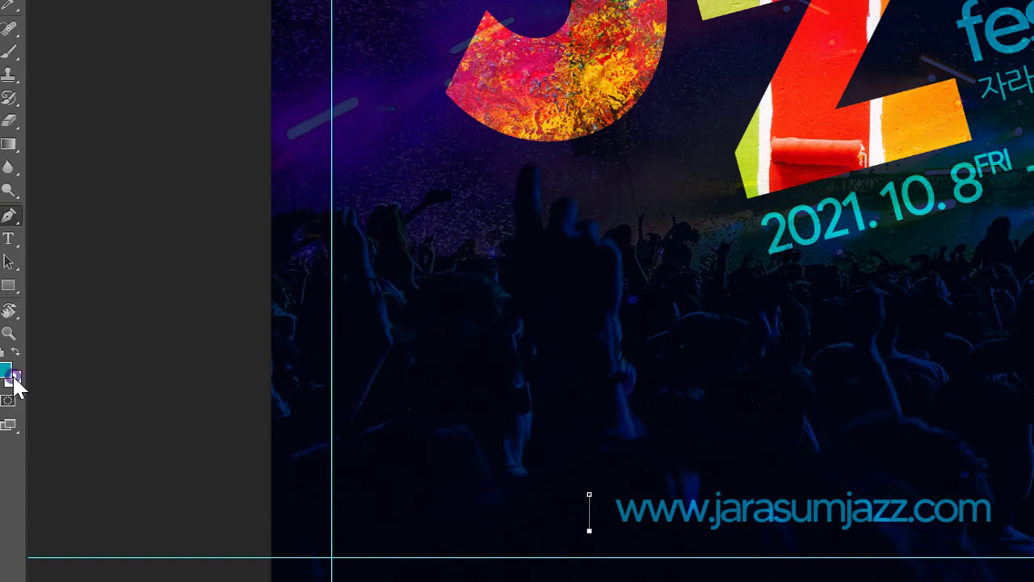
key("Escape")
key("alt+v")
key("Right")
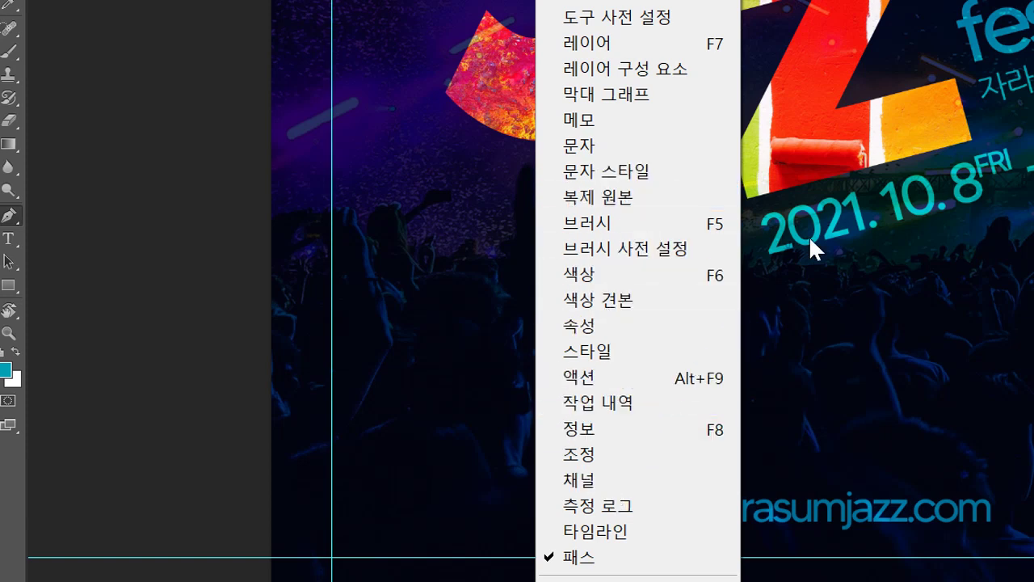
key("Escape")
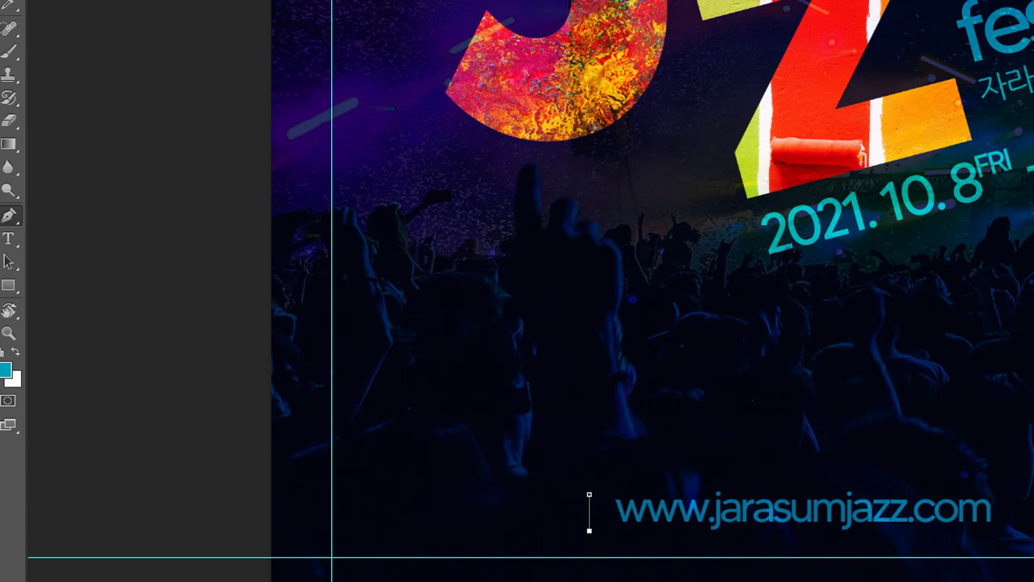
Step: Swap the foreground and background colours so that white is the foreground colour
left_click(17, 223)
left_click(39, 215)
key("ctrl+z")
key("ctrl+shift+z")
left_click(15, 351)
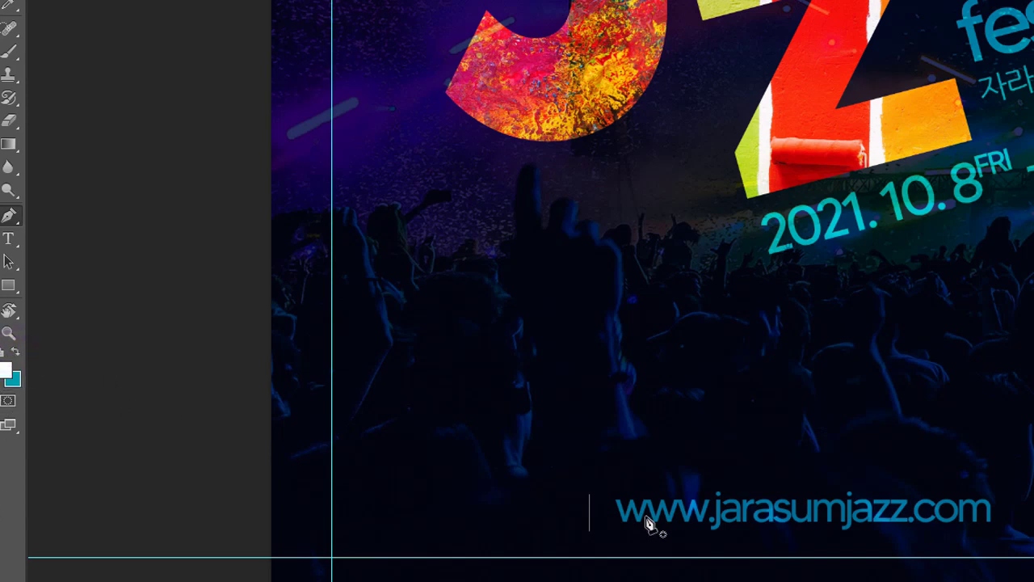
Step: Try to move the thin vertical line in front of the website address horizontally
key("v")
left_click_drag(596, 522, 1011, 521)
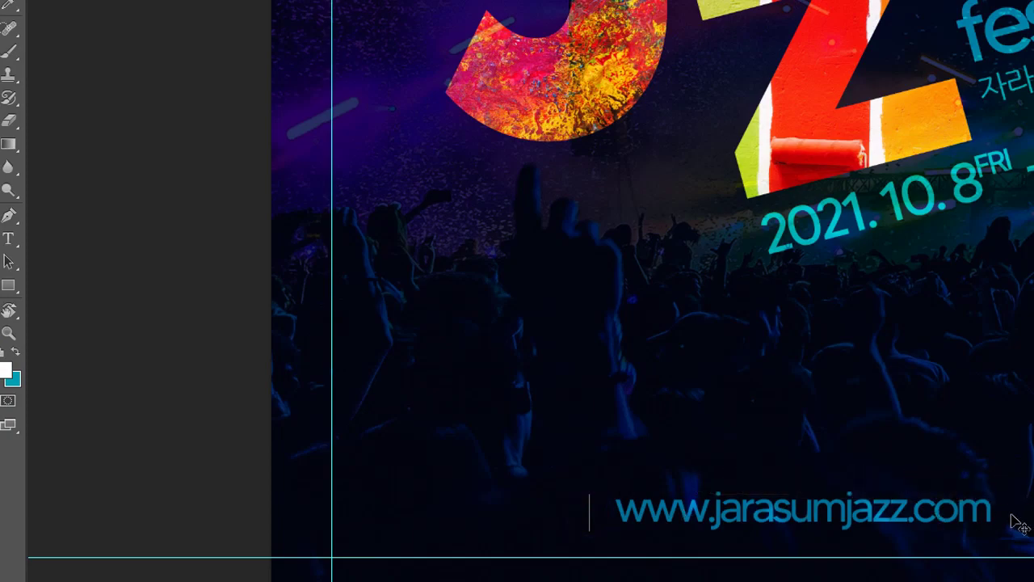
key("super")
key("super")
left_click_drag(588, 513, 635, 517)
Step: Try a new straight vertical Pen path slightly taller than the website address just before it, redoing its points
scroll(1022, 356, "up", 10)
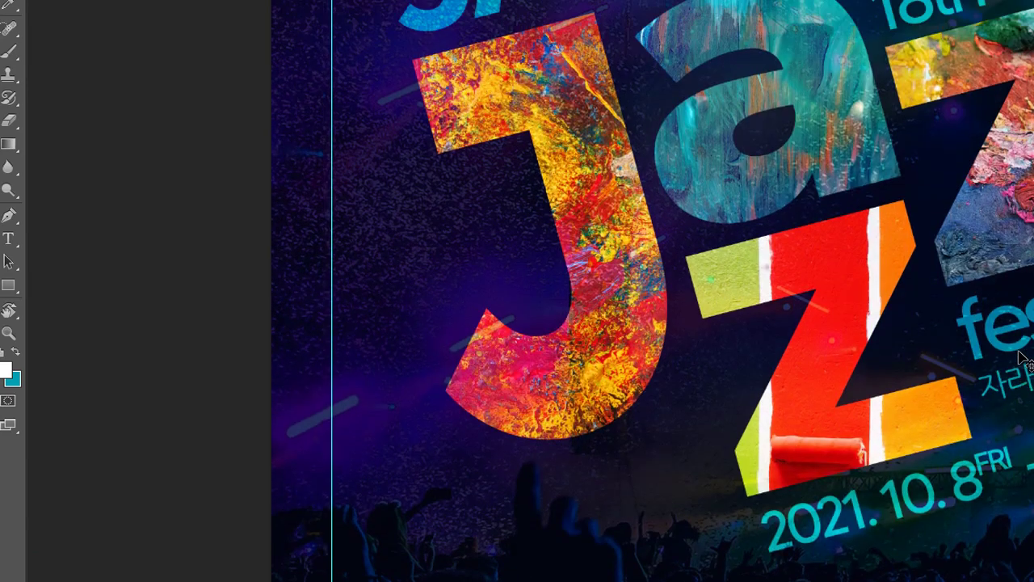
scroll(1021, 355, "up", 4)
scroll(1026, 356, "down", 6)
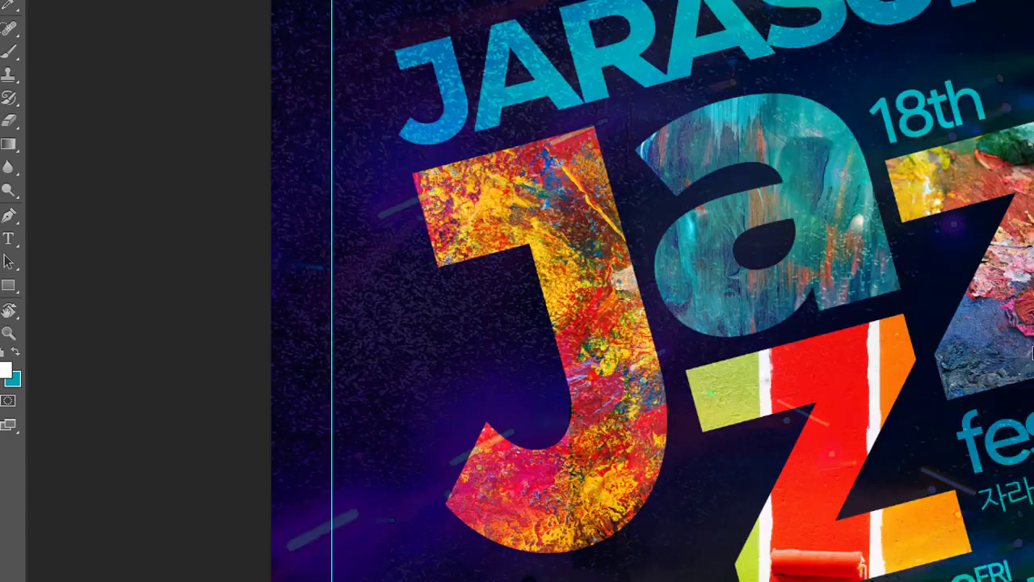
scroll(1031, 355, "down", 1)
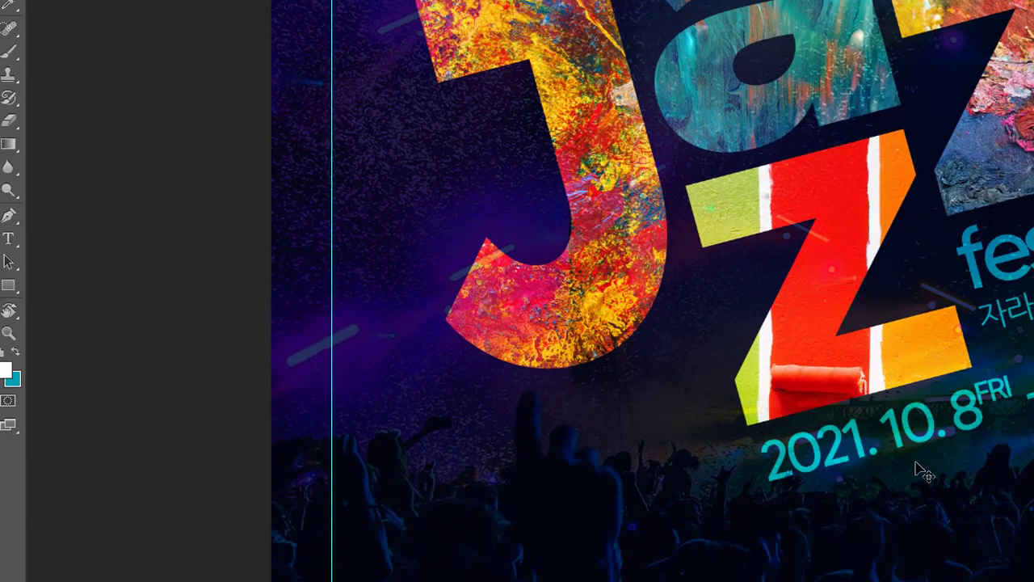
scroll(919, 328, "up", 2)
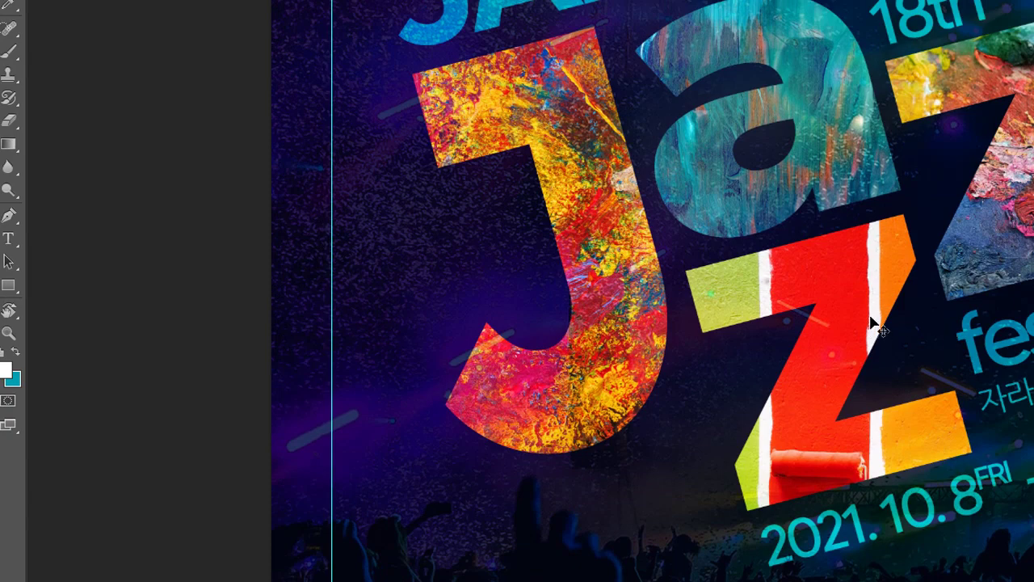
scroll(1029, 376, "down", 6)
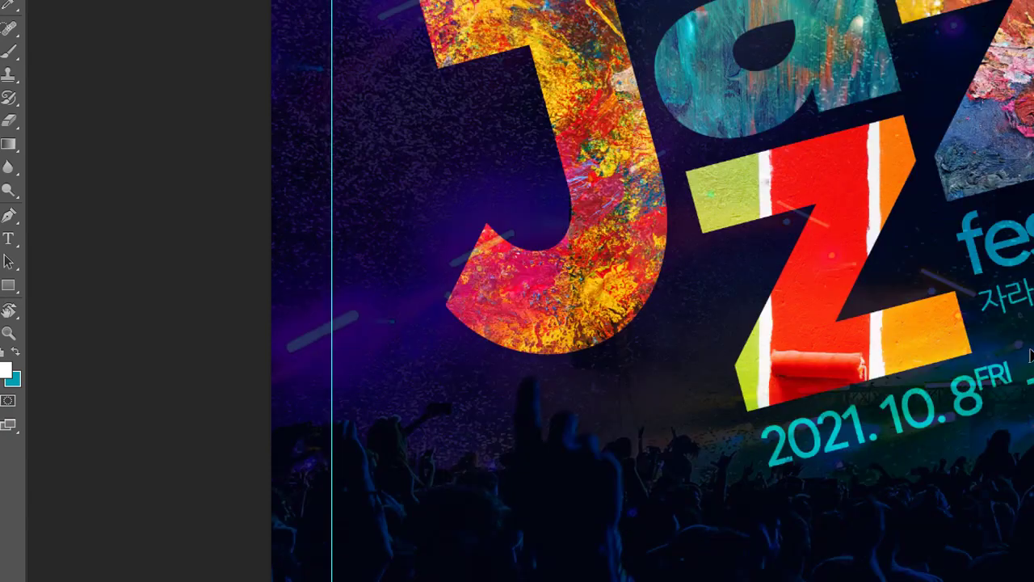
scroll(972, 558, "down", 5)
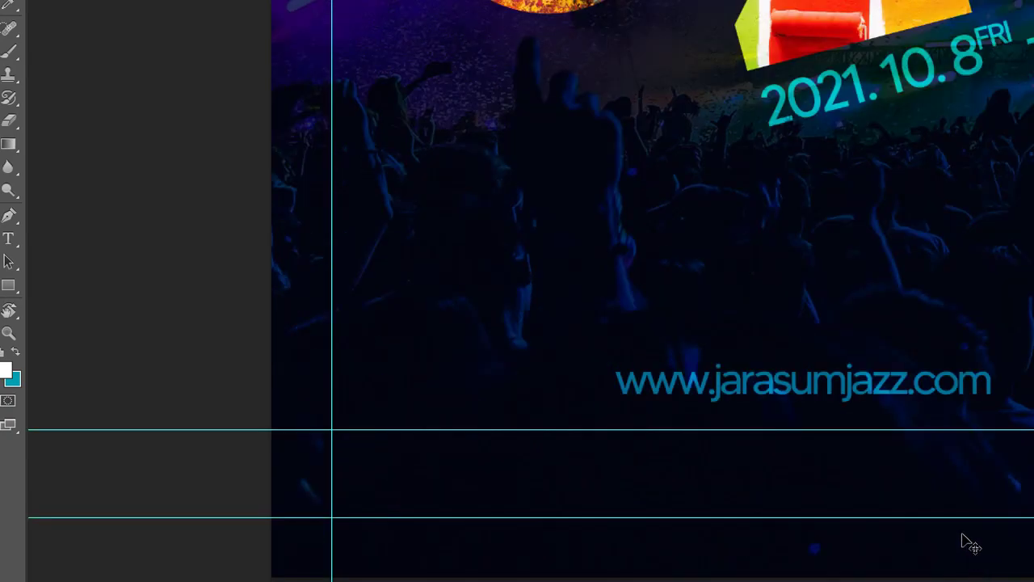
left_click(593, 360)
left_click(594, 406)
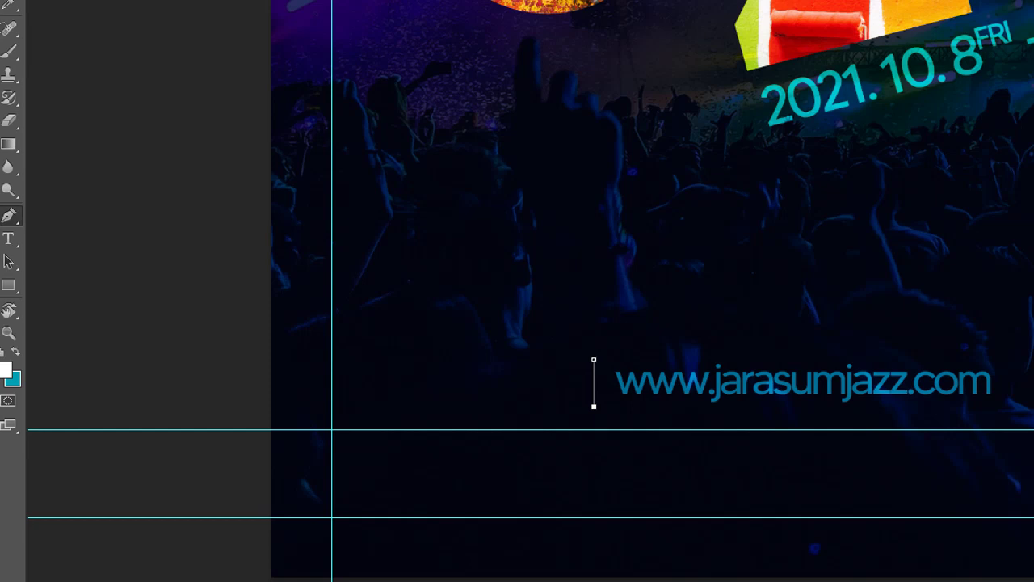
key("ctrl+z")
left_click(588, 415)
key("ctrl+z")
left_click(580, 407, "shift")
Step: Try to make a selection from the vertical path, and undo the path
key("ctrl+Return")
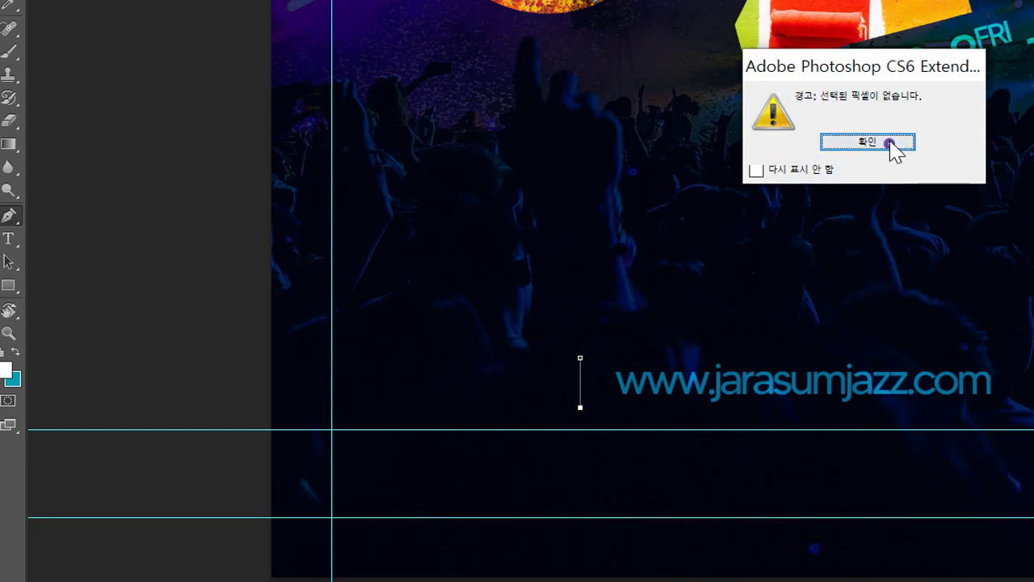
left_click(828, 142)
key("ctrl+z")
key("ctrl+z")
key("ctrl+z")
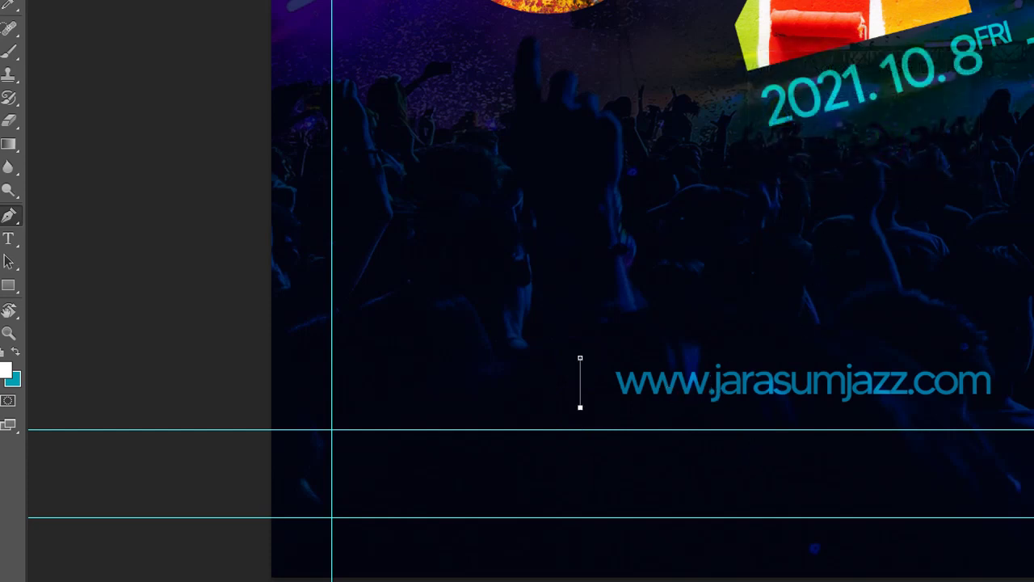
key("ctrl+z")
left_click_drag(510, 320, 585, 299)
key("ctrl+z")
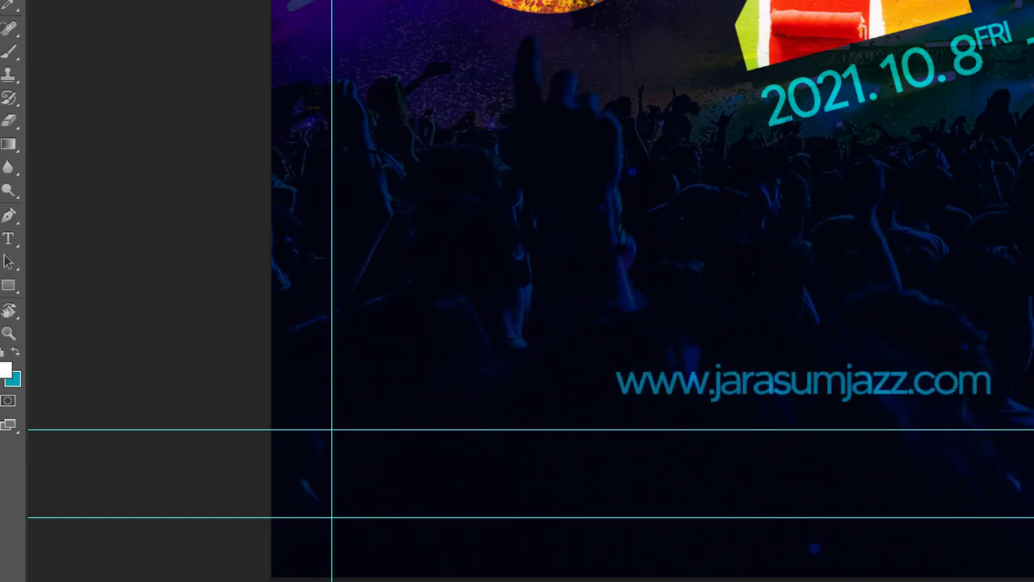
Step: Delete the layer named "레이어 1" from the dark poster
scroll(1020, 379, "up", 1)
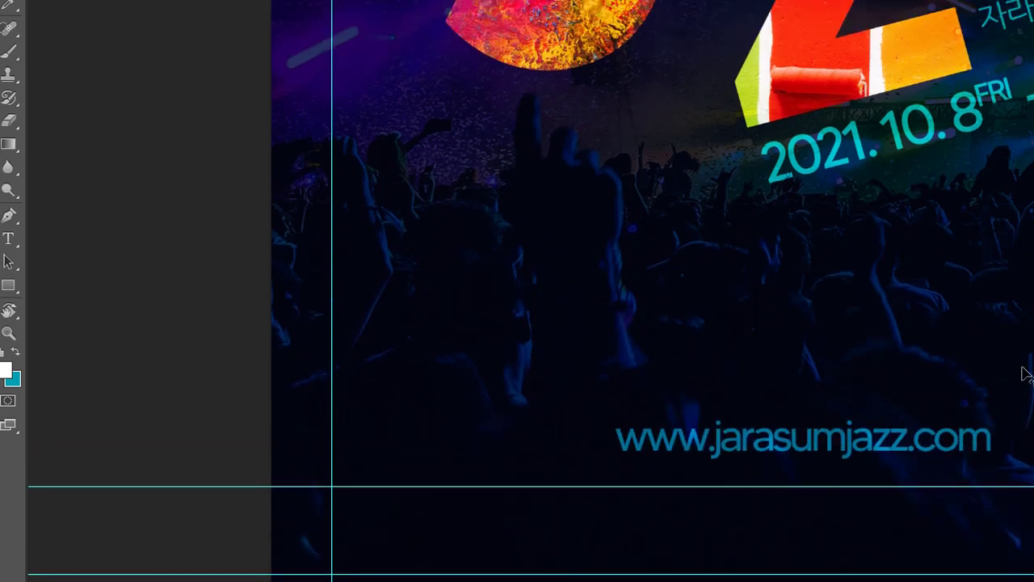
scroll(1019, 380, "up", 5)
scroll(653, 291, "up", 3)
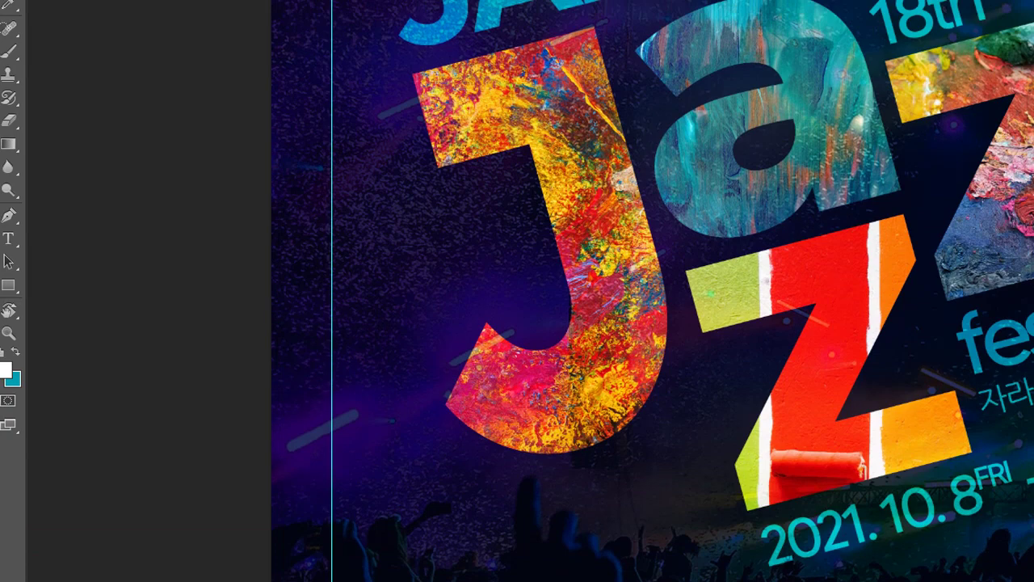
key("ctrl+minus")
scroll(719, 291, "up", 8)
scroll(719, 291, "down", 1)
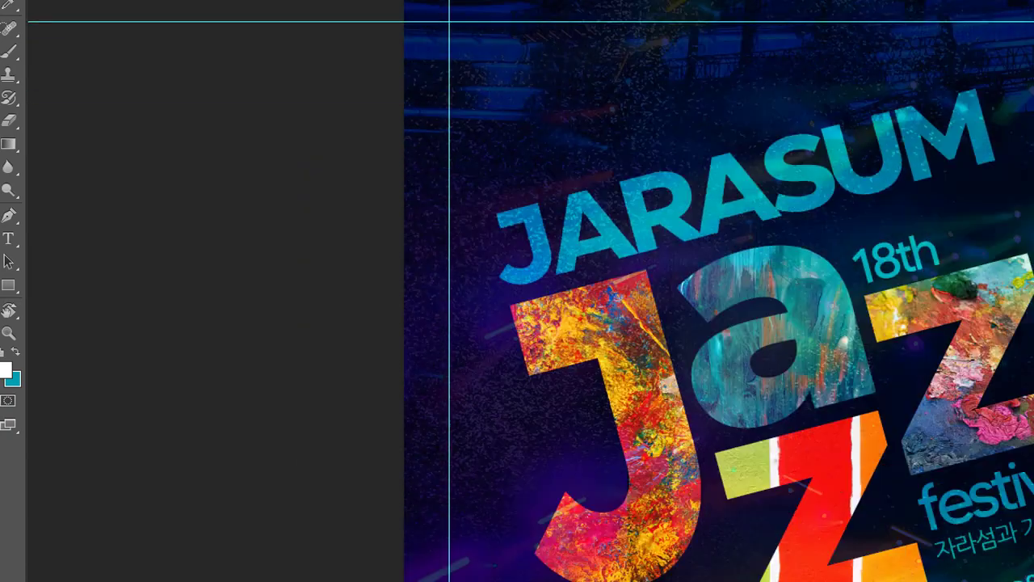
scroll(719, 290, "down", 5)
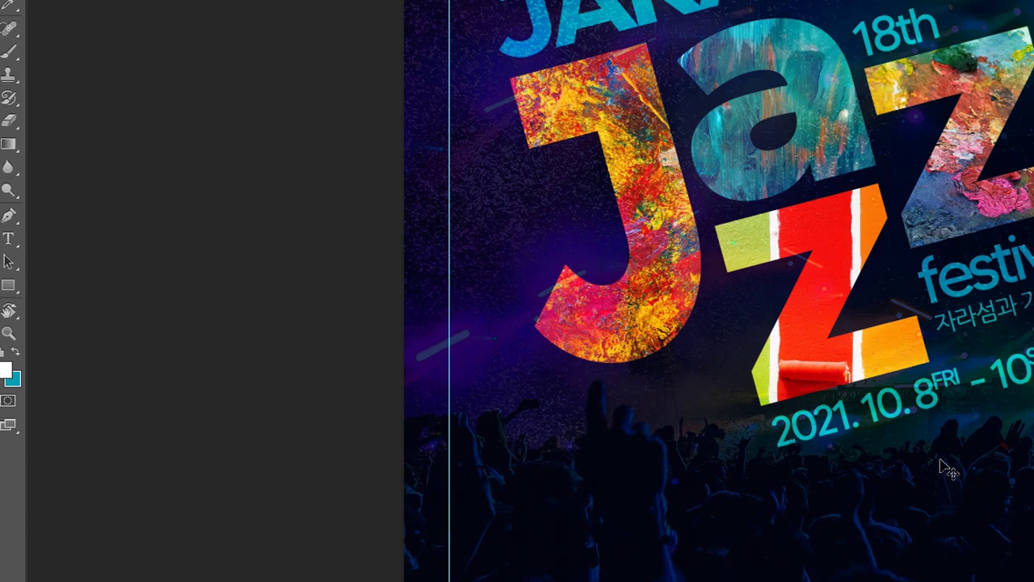
key("t")
left_click(935, 384)
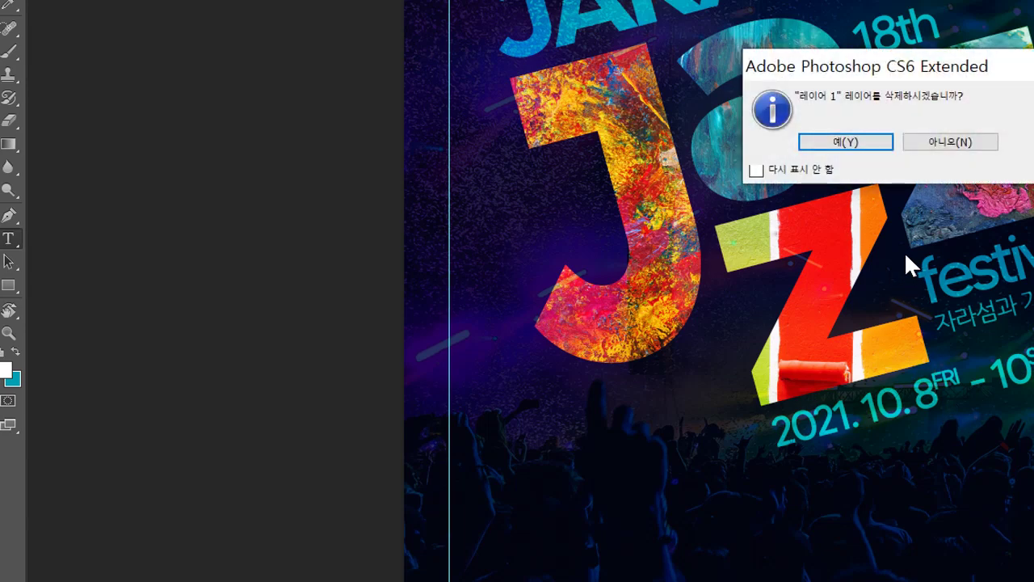
left_click(845, 140)
Step: Widen the gap between the 8 and the superscript FRI in the date line, and adjust the spacing around the dash
left_click(936, 395)
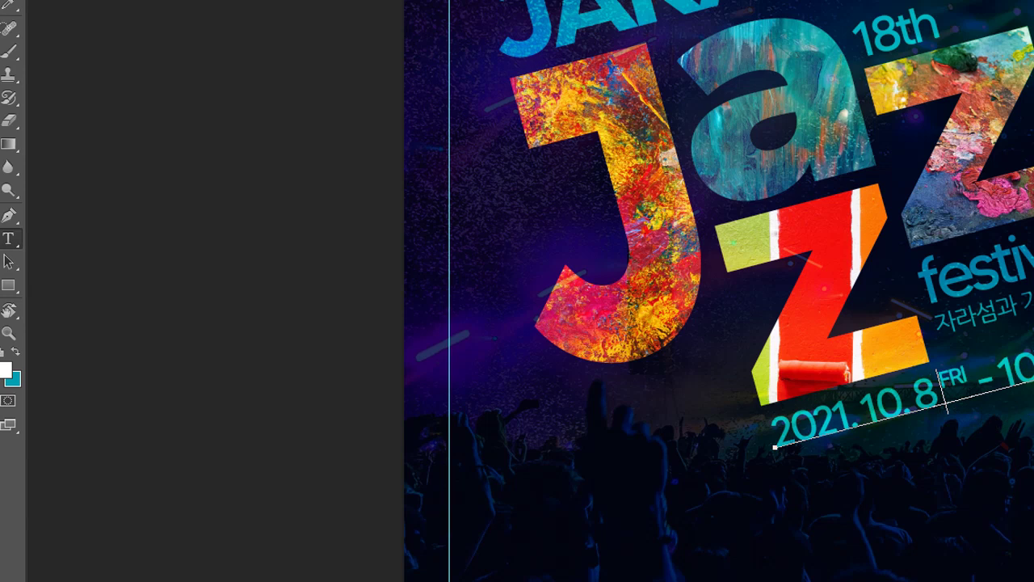
key("Right")
key("Right")
key("Right")
key("Right")
key("Right")
key("Left")
key("Left")
key("Right")
key("Right")
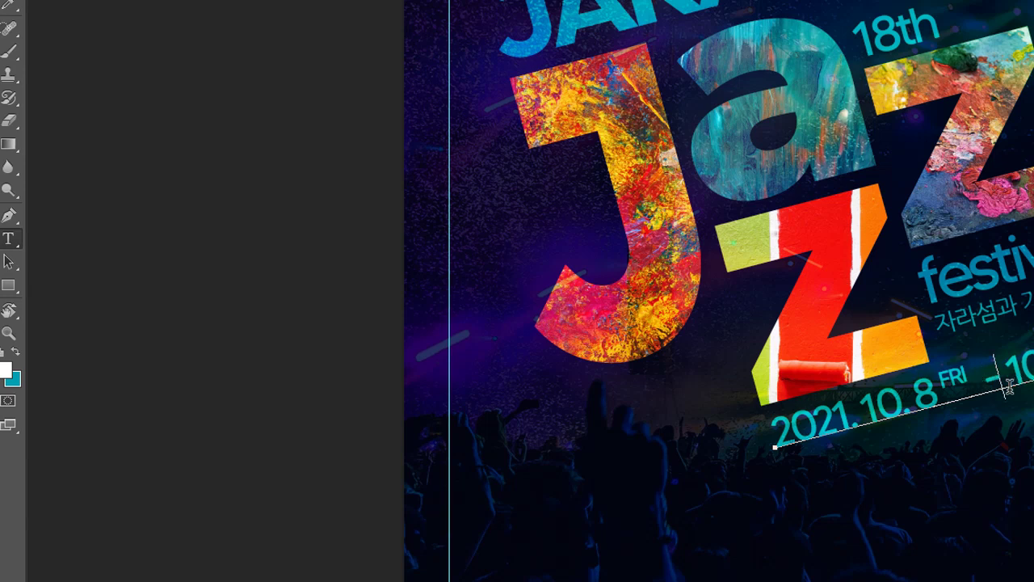
key("Delete")
key("Left")
key("Left")
key("Left")
key("Delete")
left_click(951, 540)
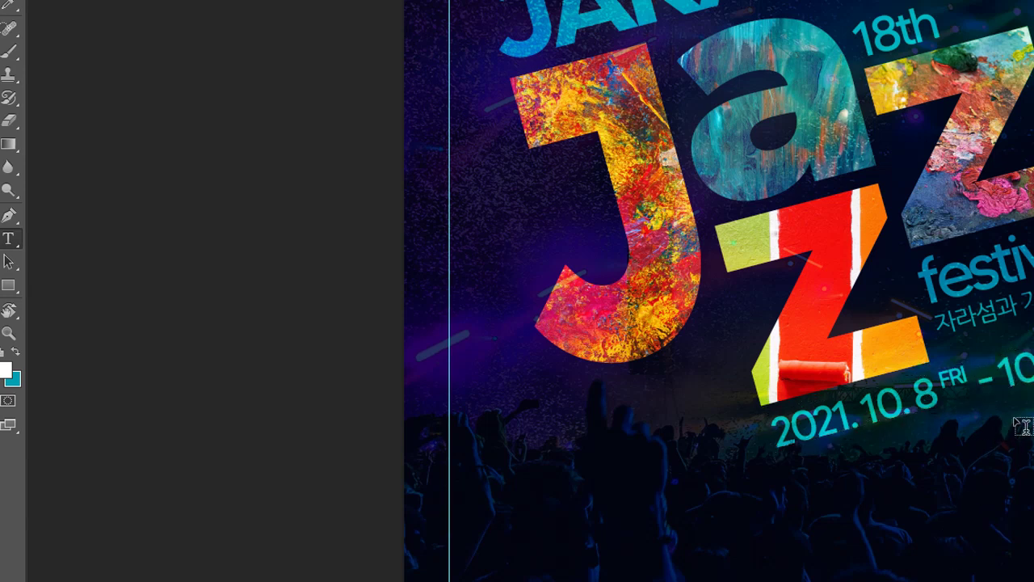
Step: Review the dark poster's layout and compare it with the other open Jarasum Jazz Festival poster designs
scroll(718, 291, "down", 1)
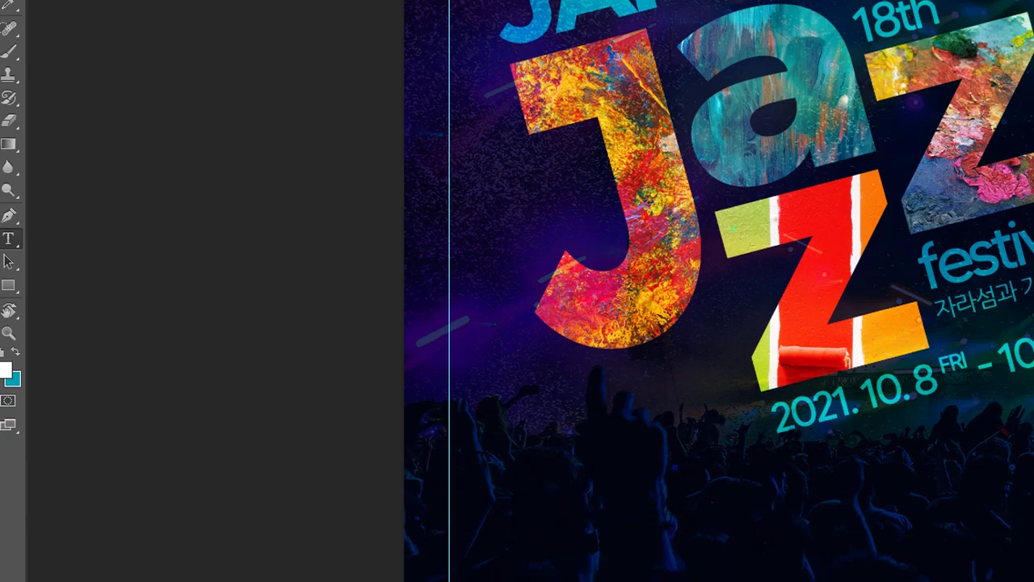
scroll(719, 291, "down", 3)
scroll(719, 291, "up", 8)
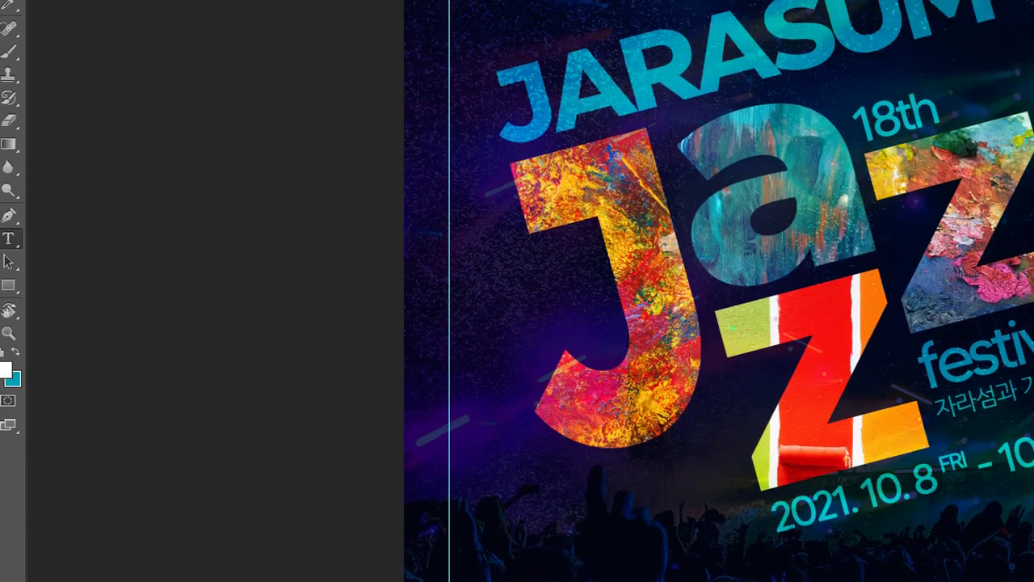
scroll(719, 291, "down", 5)
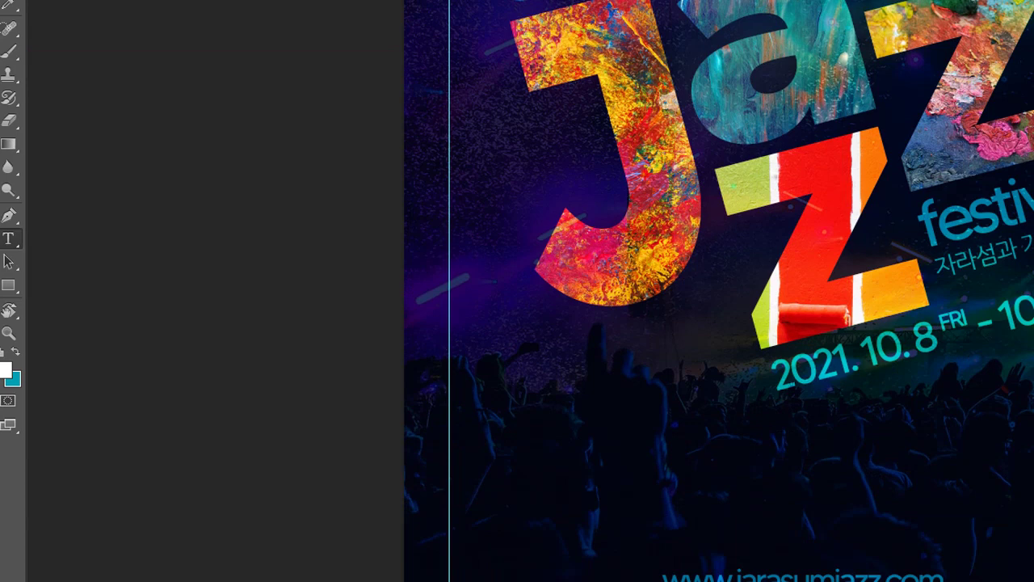
key("ctrl+Tab")
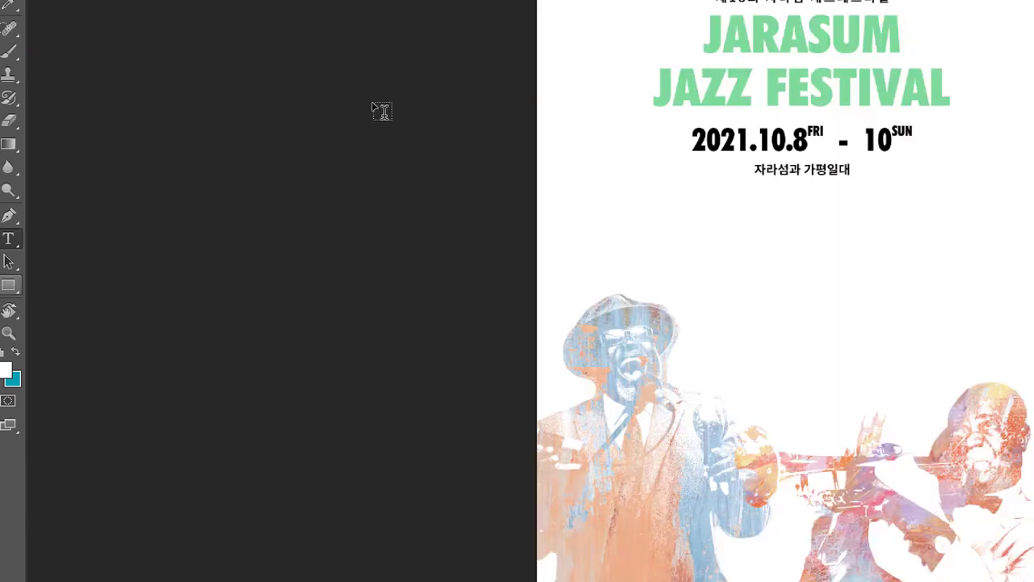
key("ctrl+Tab")
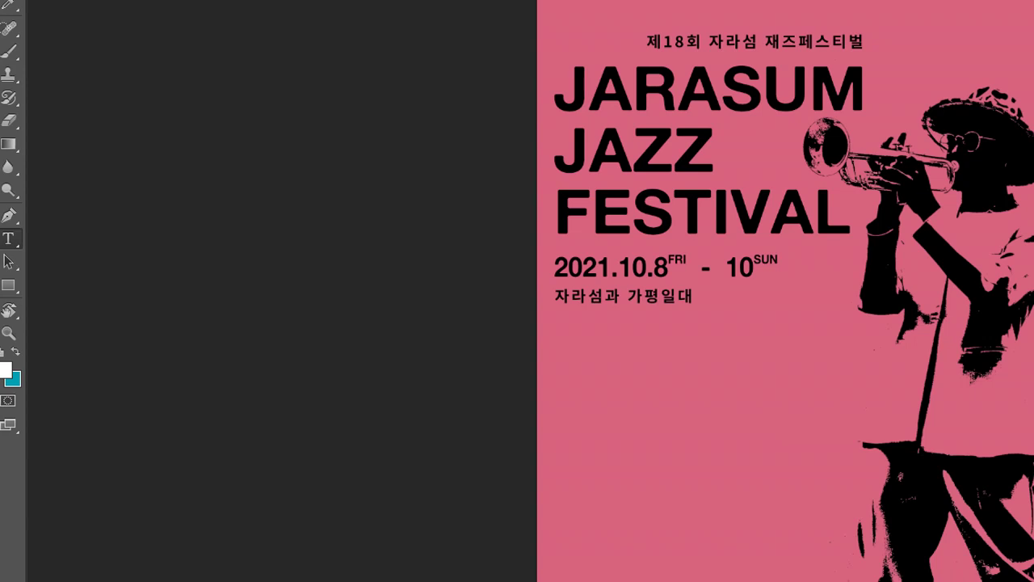
key("ctrl+Tab")
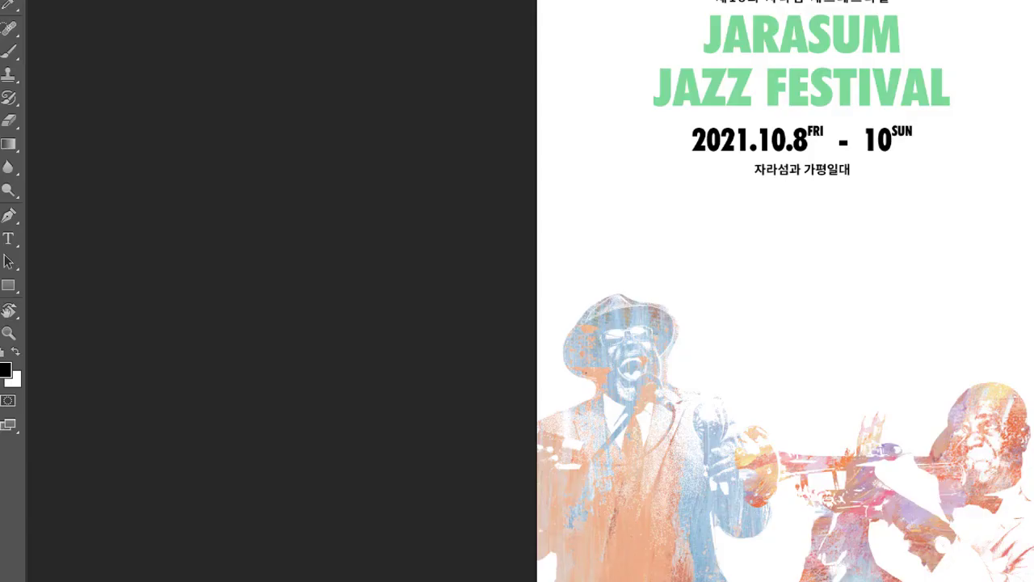
key("ctrl+Tab")
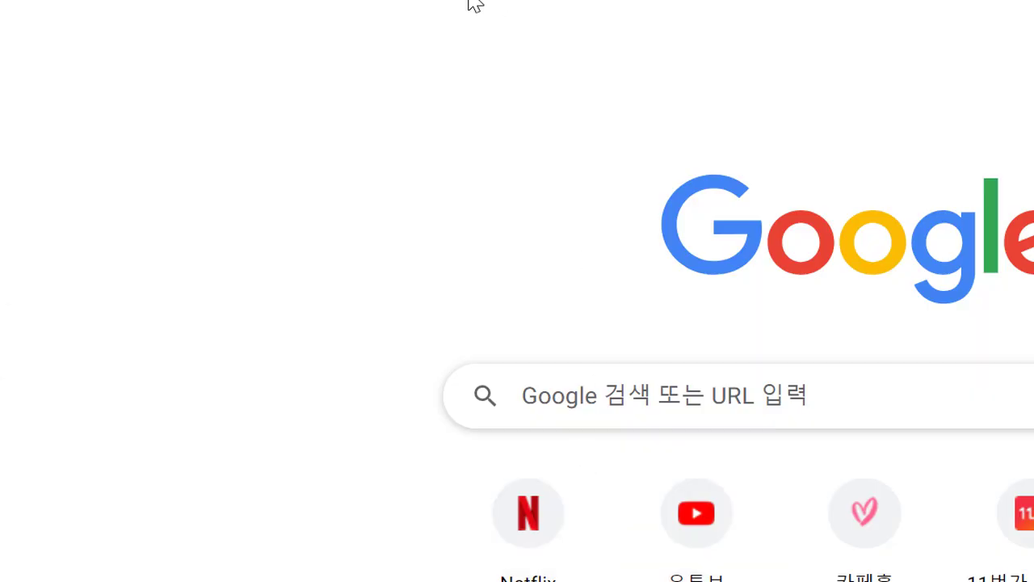
type("a")
key("Escape")
type("a")
key("BackSpace")
type("맥도")
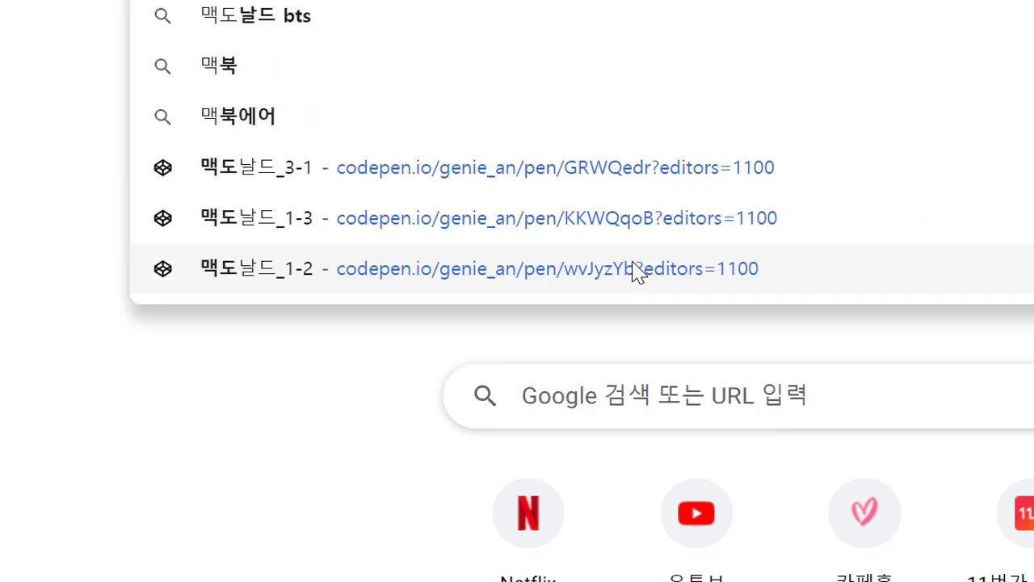
type("날")
key("Escape")
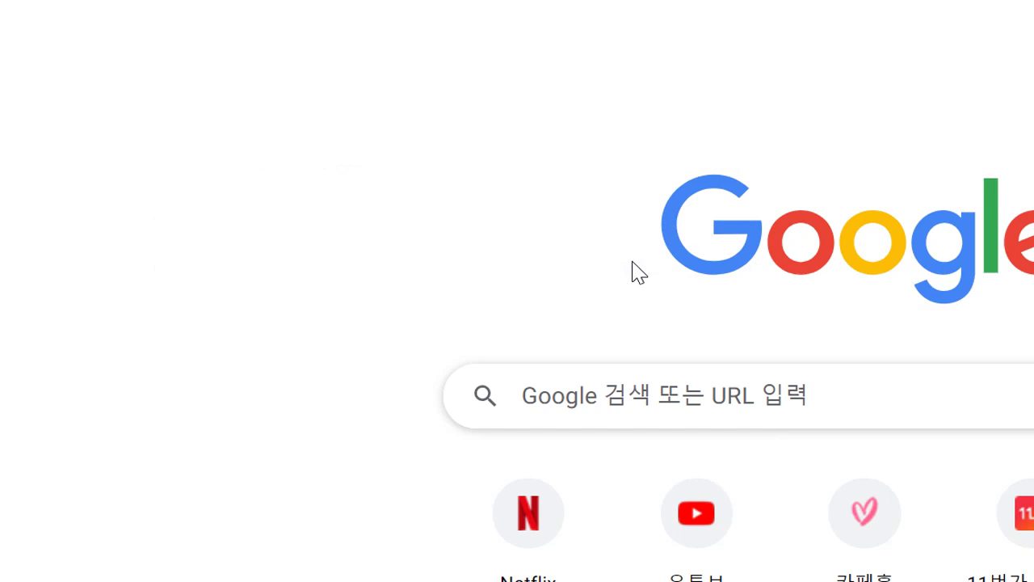
key("ctrl+l")
key("Escape")
key("ctrl+l")
type("ㅎㅎ")
key("BackSpace")
key("BackSpace")
Step: In the web browser, search for "g마켓" and open the Gmarket shopping site
type("g")
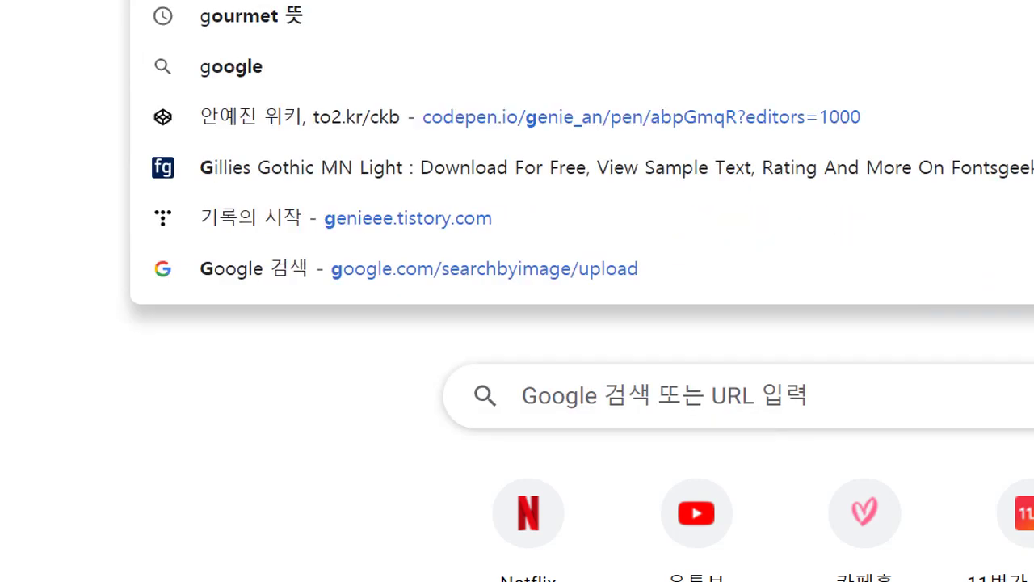
type("마켓")
key("Return")
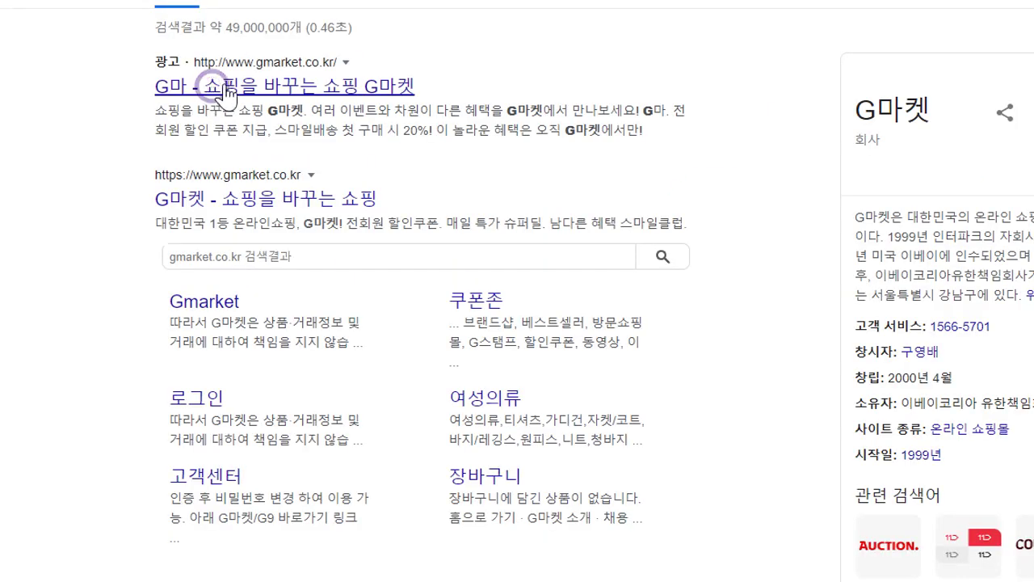
left_click(288, 84)
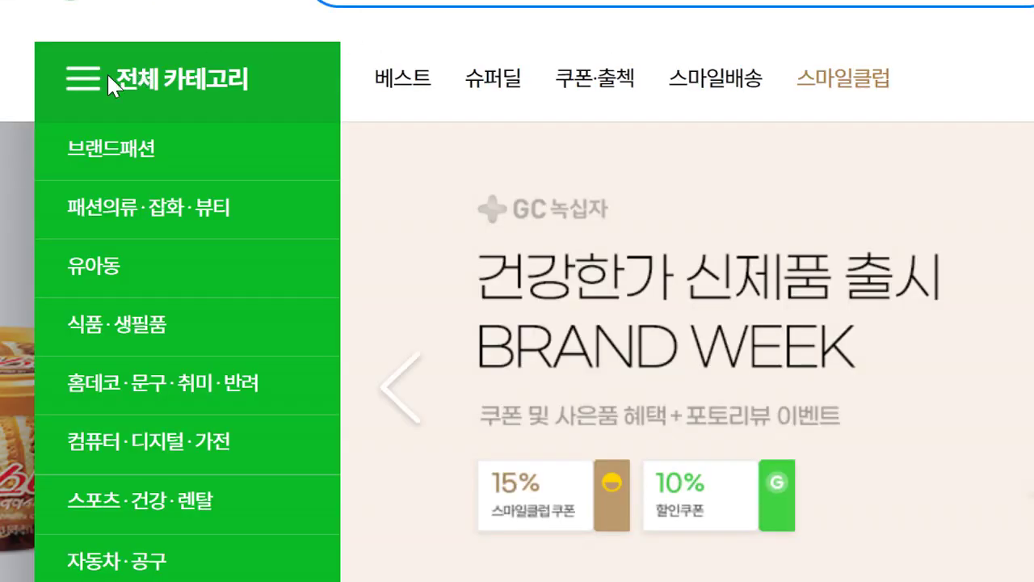
Step: Look through the Gmarket home page and inspect its logo image element in the page's code
scroll(121, 138, "down", 5)
scroll(132, 169, "up", 5)
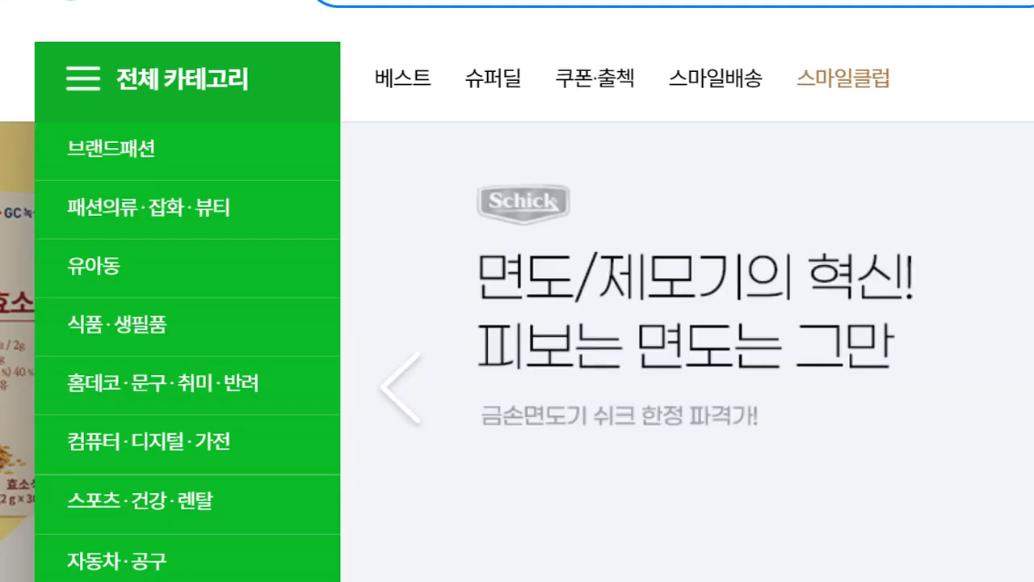
scroll(517, 291, "down", 15)
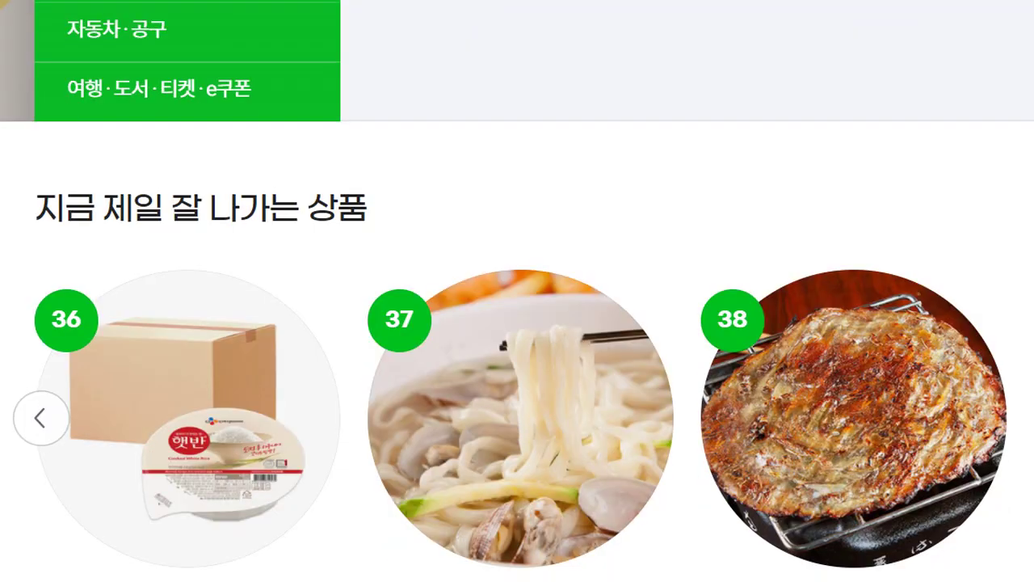
scroll(517, 291, "down", 15)
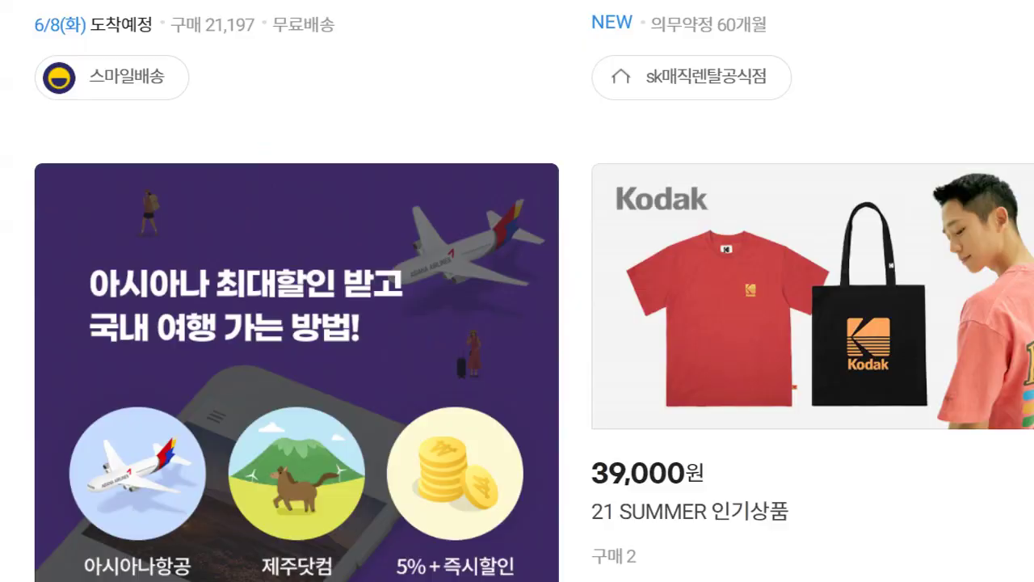
scroll(517, 291, "up", 20)
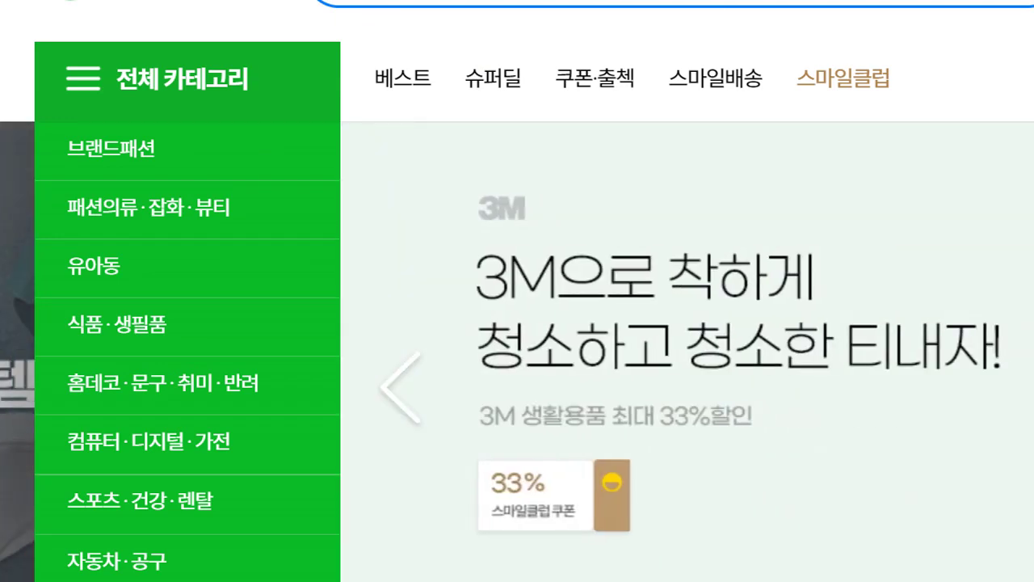
right_click(156, 1)
right_click(97, 2)
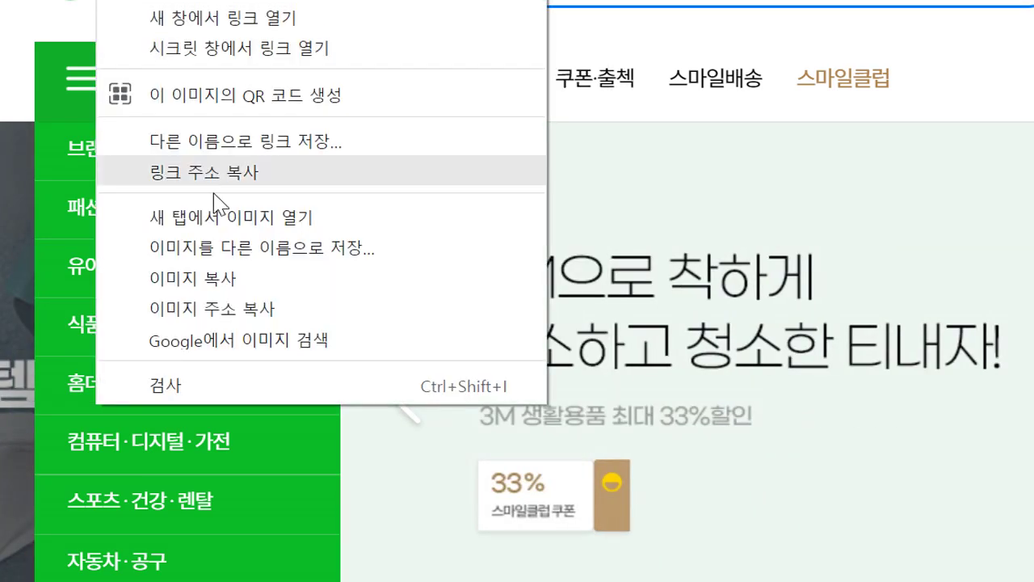
left_click(275, 380)
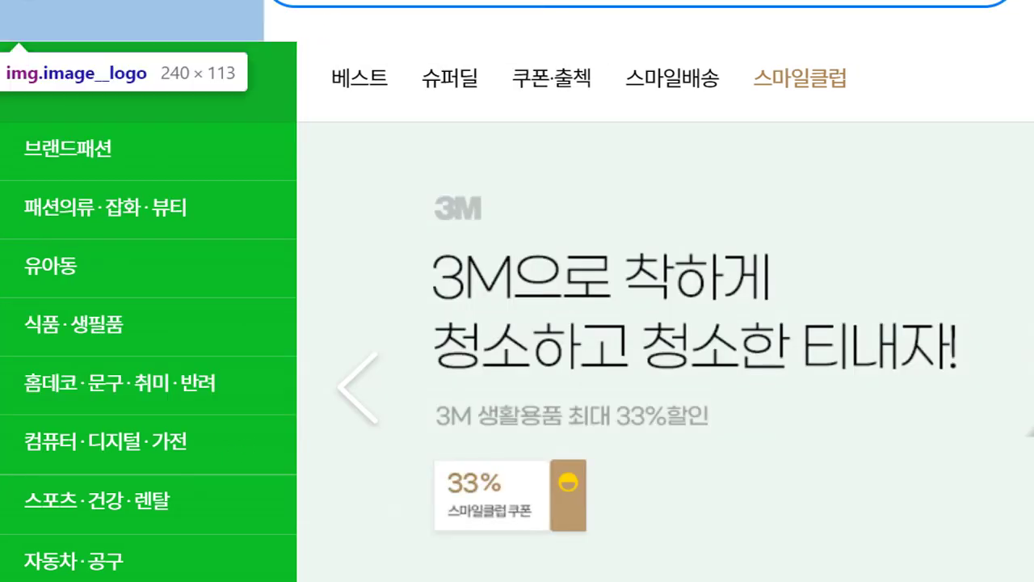